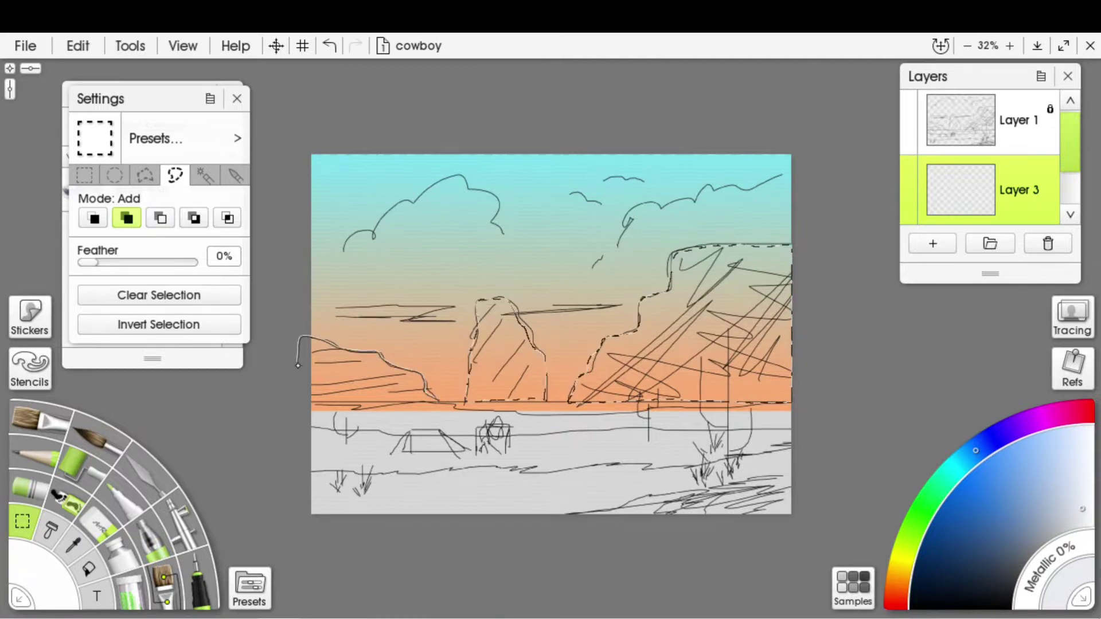
# Fade the sketch layer and flood-fill the three selected rock shapes on Layer 3 with brown, using a paler tone for the middle rock
pyautogui.click(908, 113)
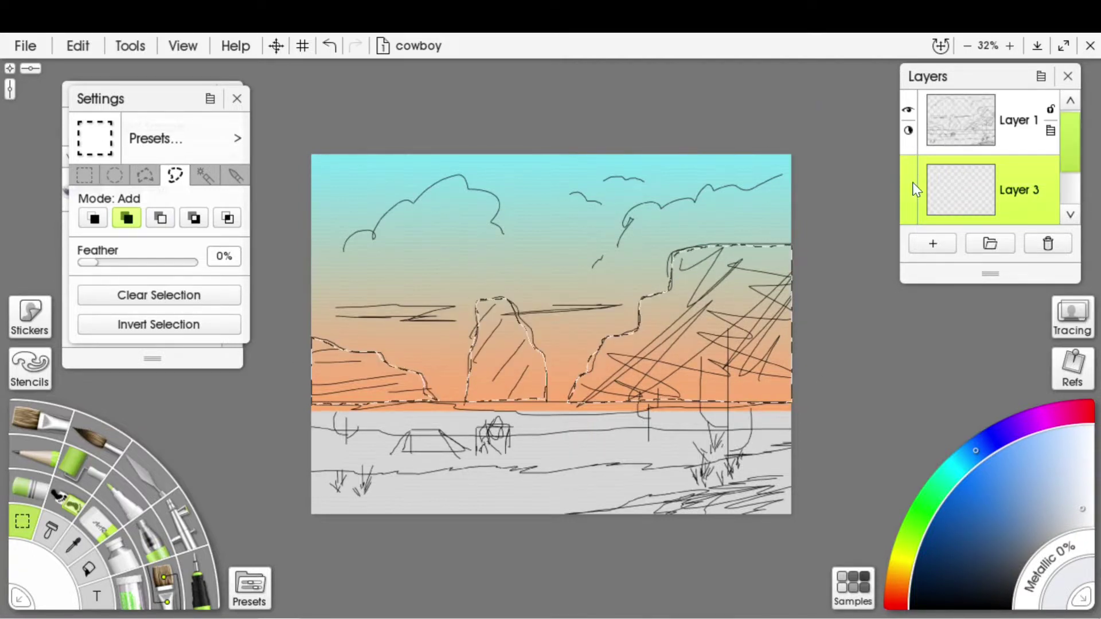
pyautogui.scroll(1, 872, 378)
pyautogui.click(89, 569)
pyautogui.click(111, 173)
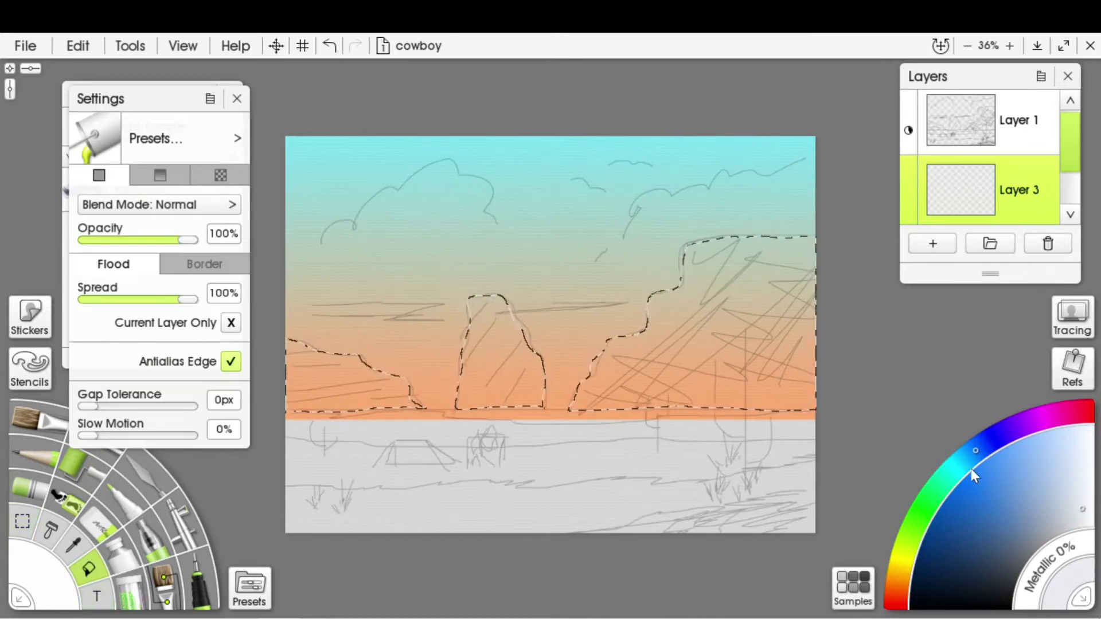
pyautogui.click(899, 575)
pyautogui.click(971, 548)
pyautogui.click(719, 401)
pyautogui.moveTo(975, 536)
pyautogui.mouseDown()
pyautogui.moveTo(983, 524)
pyautogui.moveTo(1019, 537)
pyautogui.moveTo(957, 536)
pyautogui.moveTo(990, 545)
pyautogui.mouseUp()
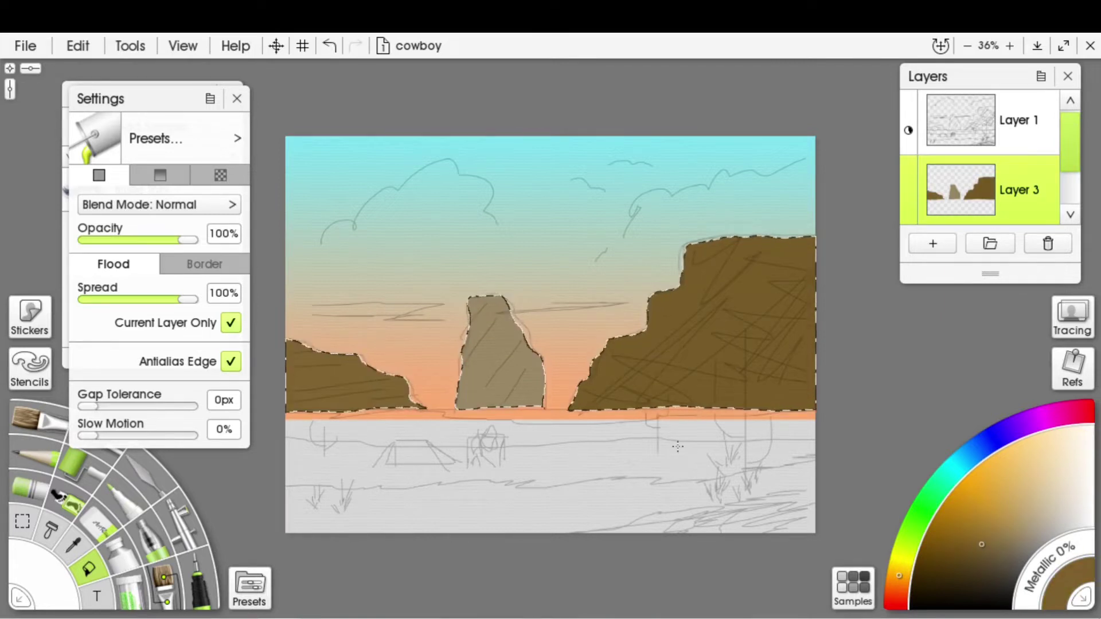
# Paint dark brown horizontal rock strata across the large right-hand mesa on new Layer 4, starting from the Bristle 6 Blend preset
pyautogui.click(164, 579)
pyautogui.click(250, 587)
pyautogui.click(172, 229)
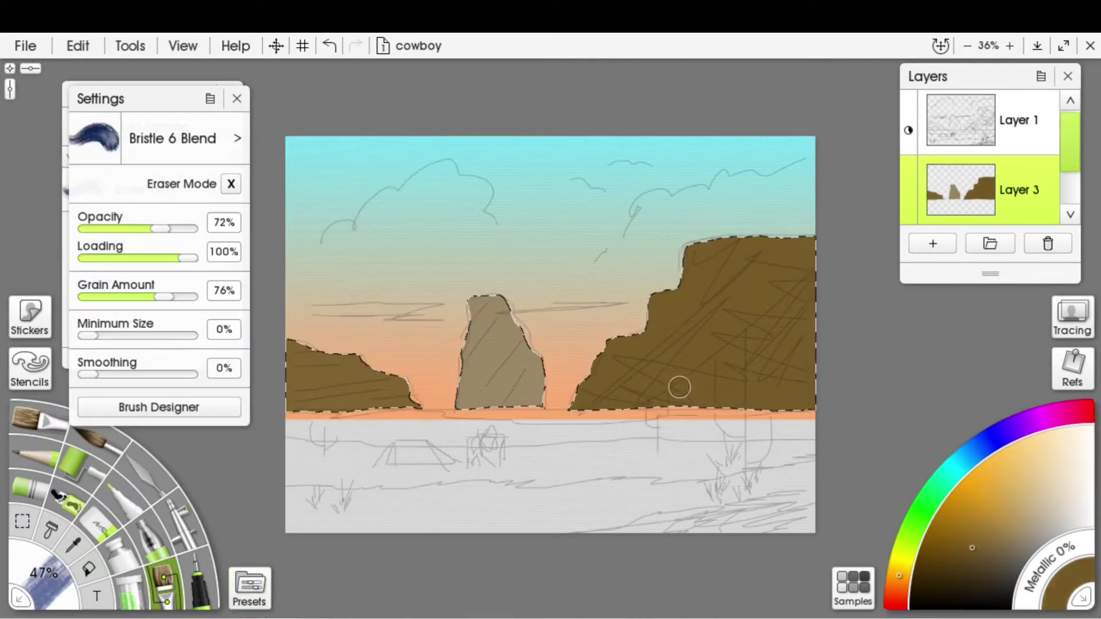
pyautogui.click(964, 567)
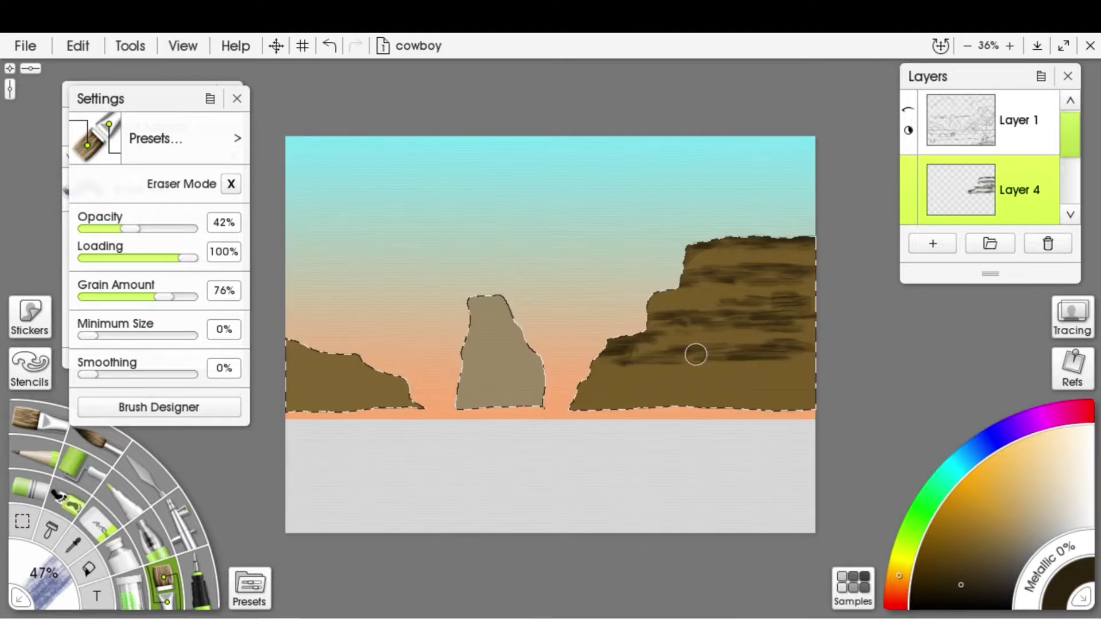
# Paint near-black vertical strokes along the right mesa's base and add reddish-brown and dark yellow bands above them
pyautogui.keyDown('alt'); pyautogui.click(589, 357); pyautogui.keyUp('alt')
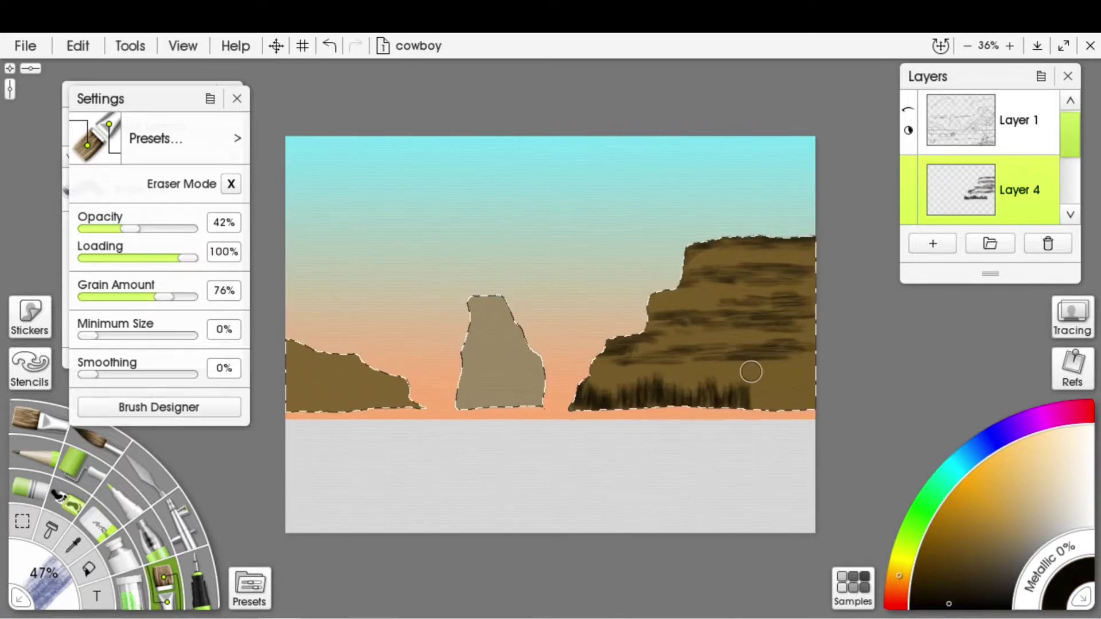
pyautogui.keyDown('alt'); pyautogui.click(745, 356); pyautogui.keyUp('alt')
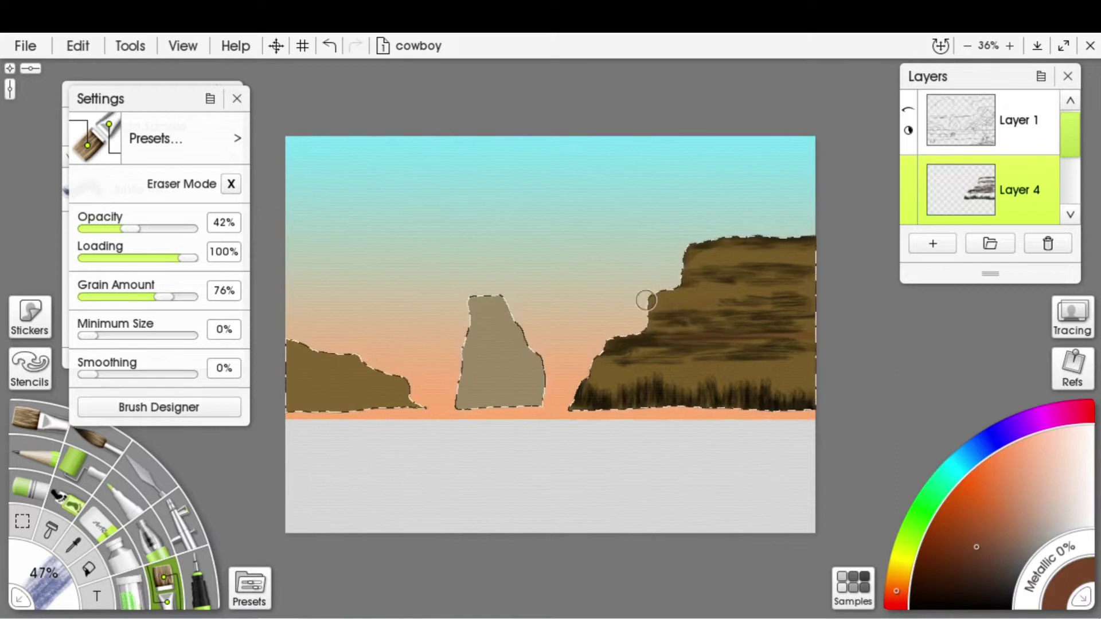
pyautogui.keyDown('alt'); pyautogui.click(809, 350); pyautogui.keyUp('alt')
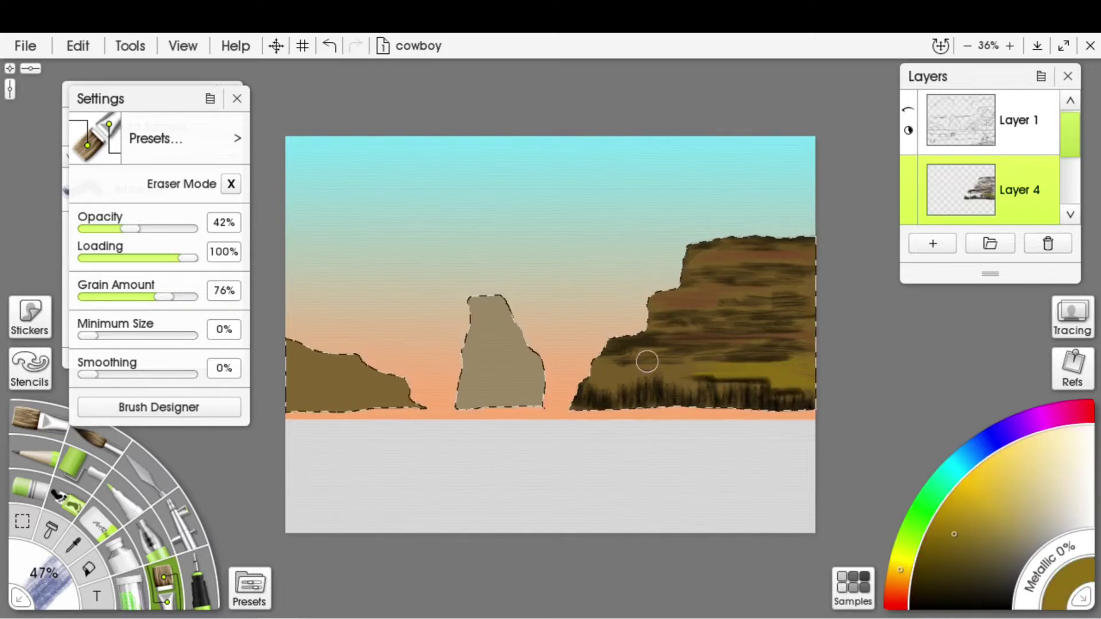
# Texture the middle rock with tan and dark brown strokes, using a 39% brush size
pyautogui.click(1003, 529)
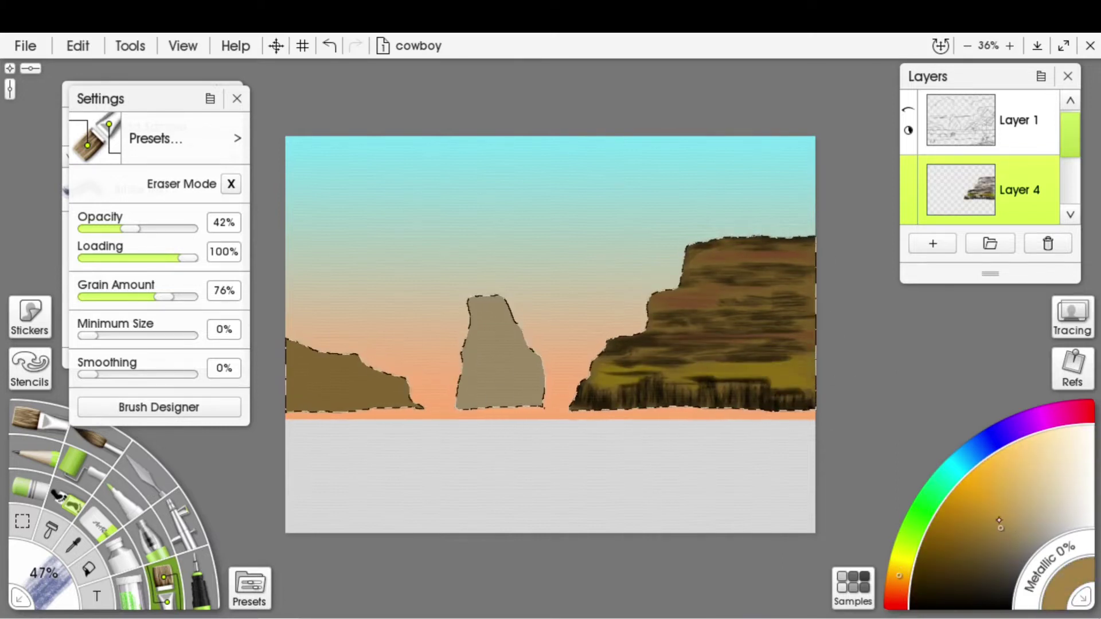
pyautogui.moveTo(998, 535); pyautogui.dragTo(995, 559)
pyautogui.press('[')
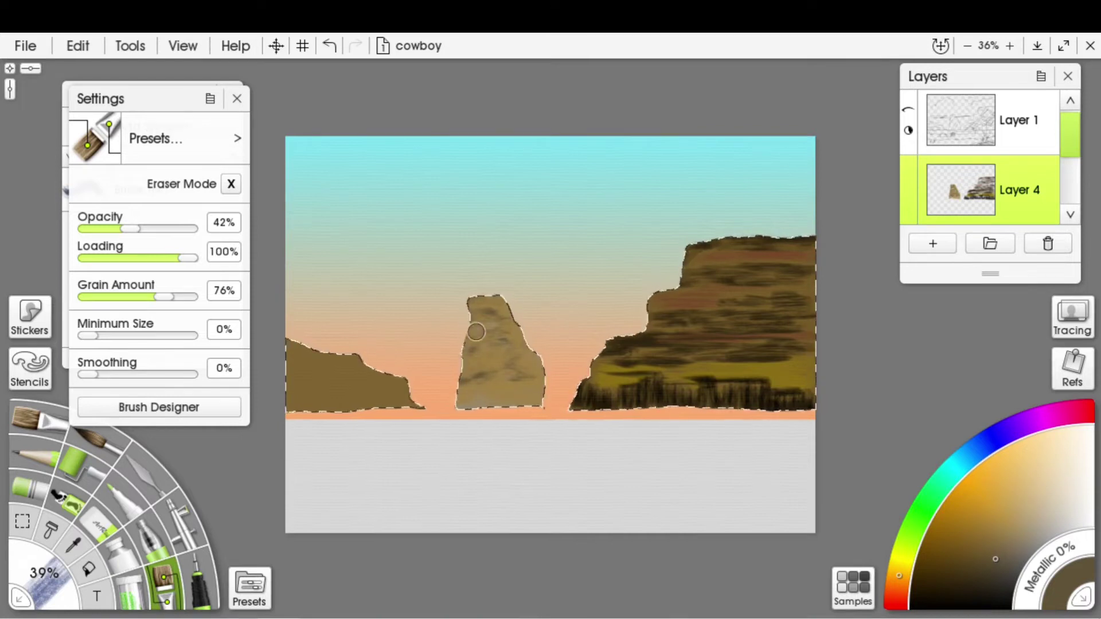
pyautogui.keyDown('alt'); pyautogui.click(494, 324); pyautogui.keyUp('alt')
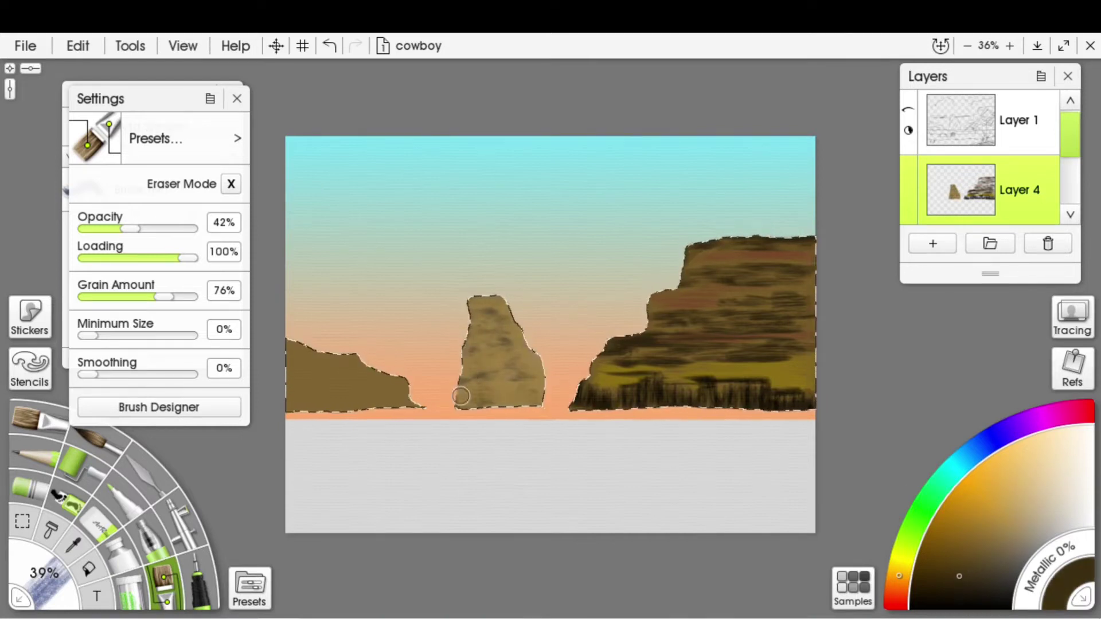
# Paint the left rock with ochre and add darker brown streaks using a smaller 24% brush
pyautogui.click(951, 526)
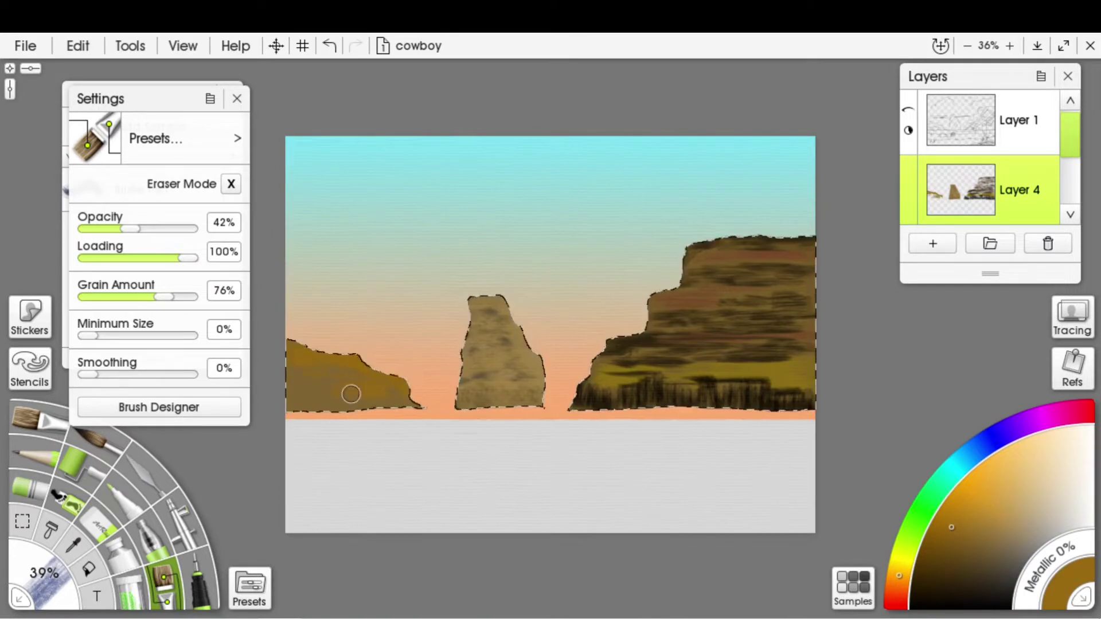
pyautogui.keyDown('alt'); pyautogui.click(401, 397); pyautogui.keyUp('alt')
pyautogui.press('[')
pyautogui.press('[')
pyautogui.press('[')
pyautogui.moveTo(301, 391); pyautogui.dragTo(197, 431)
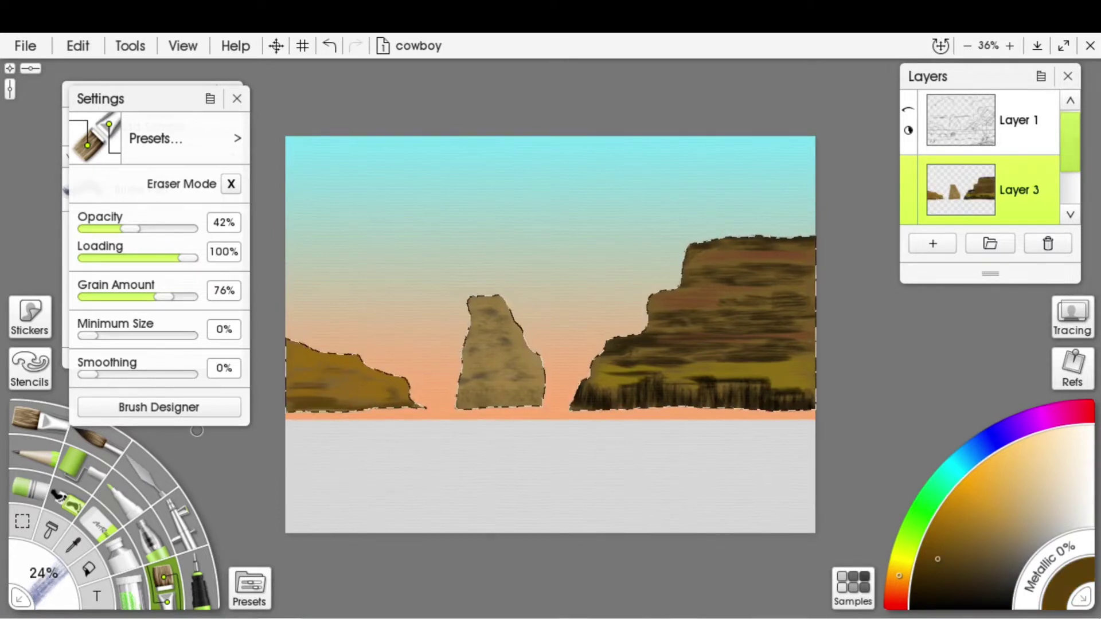
# Enlarge the brush to 60% and deepen the dark shading on the right mesa and the left rock on Layer 3
pyautogui.press(']')
pyautogui.press(']')
pyautogui.press(']')
pyautogui.press(']')
pyautogui.press(']')
pyautogui.press(']')
pyautogui.press(']')
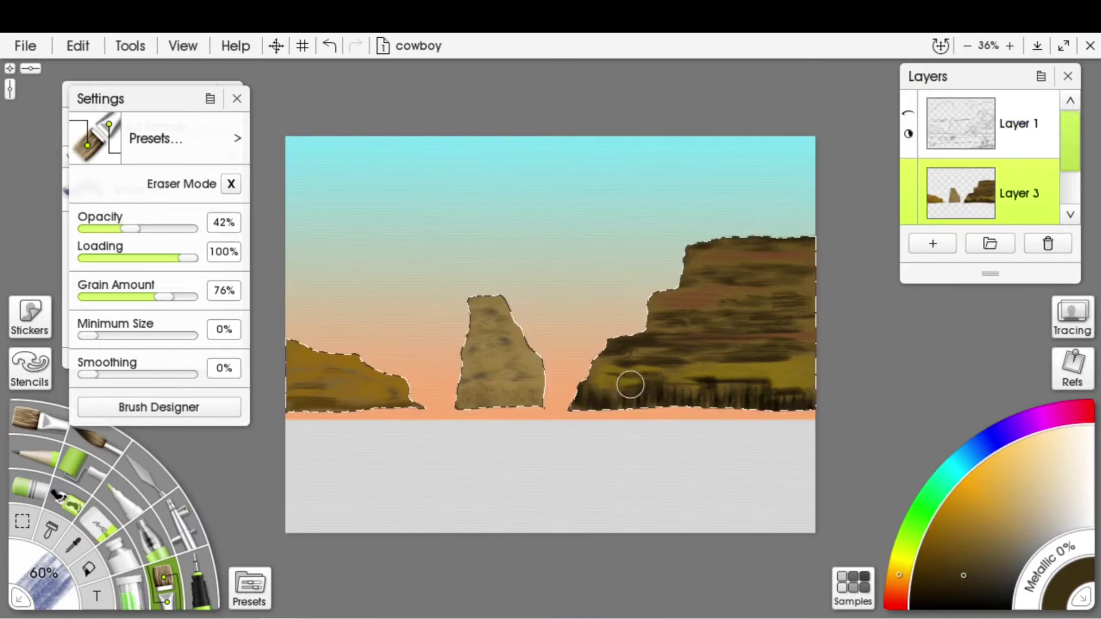
pyautogui.keyDown('alt'); pyautogui.click(401, 404); pyautogui.keyUp('alt')
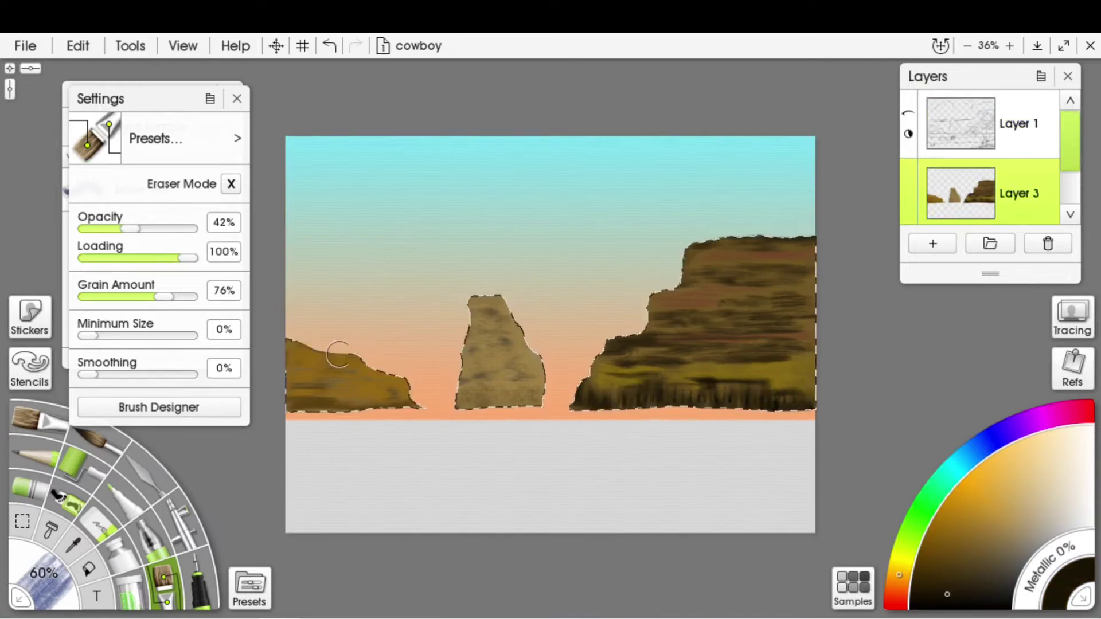
# Clear the selection, add a layer above the rocks and paint wispy near-white clouds around the middle rock with Bristle Thin at 50% opacity
pyautogui.scroll(-1, 995, 197)
pyautogui.click(1019, 166)
pyautogui.hotkey('ctrl', 'shift', 'n')
pyautogui.moveTo(179, 99); pyautogui.dragTo(155, 103)
pyautogui.click(1083, 507)
pyautogui.scroll(1, 958, 177)
pyautogui.click(958, 154)
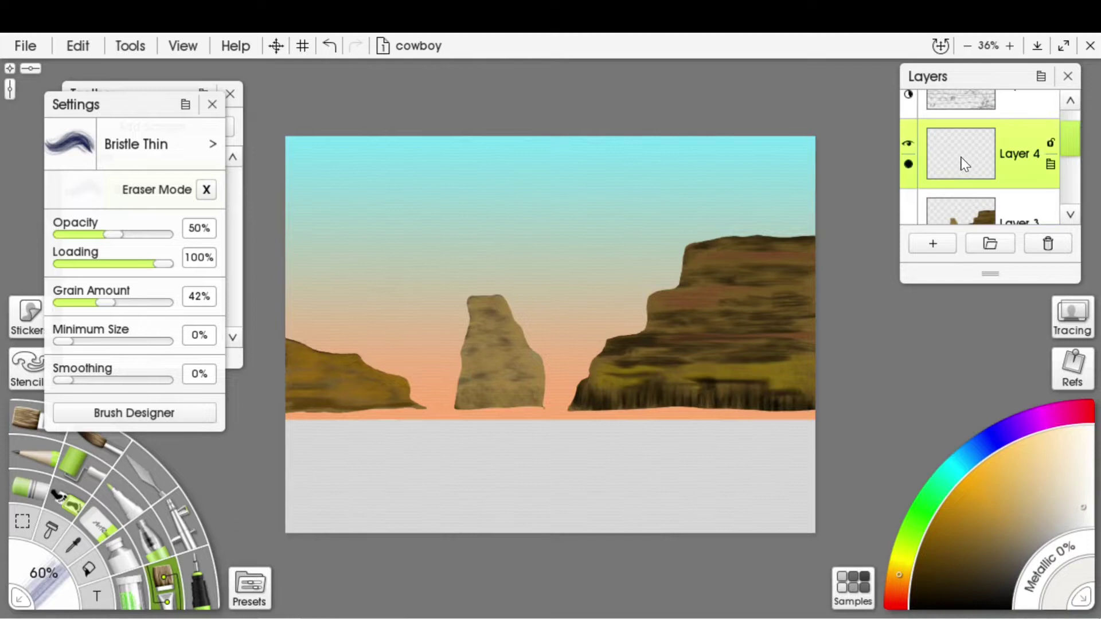
pyautogui.moveTo(553, 360)
pyautogui.mouseDown()
pyautogui.moveTo(624, 314)
pyautogui.moveTo(587, 281)
pyautogui.mouseUp()
pyautogui.moveTo(381, 288)
pyautogui.mouseDown()
pyautogui.moveTo(413, 279)
pyautogui.moveTo(443, 300)
pyautogui.moveTo(426, 319)
pyautogui.moveTo(449, 297)
pyautogui.moveTo(491, 290)
pyautogui.moveTo(427, 315)
pyautogui.moveTo(422, 286)
pyautogui.mouseUp()
pyautogui.press(']')
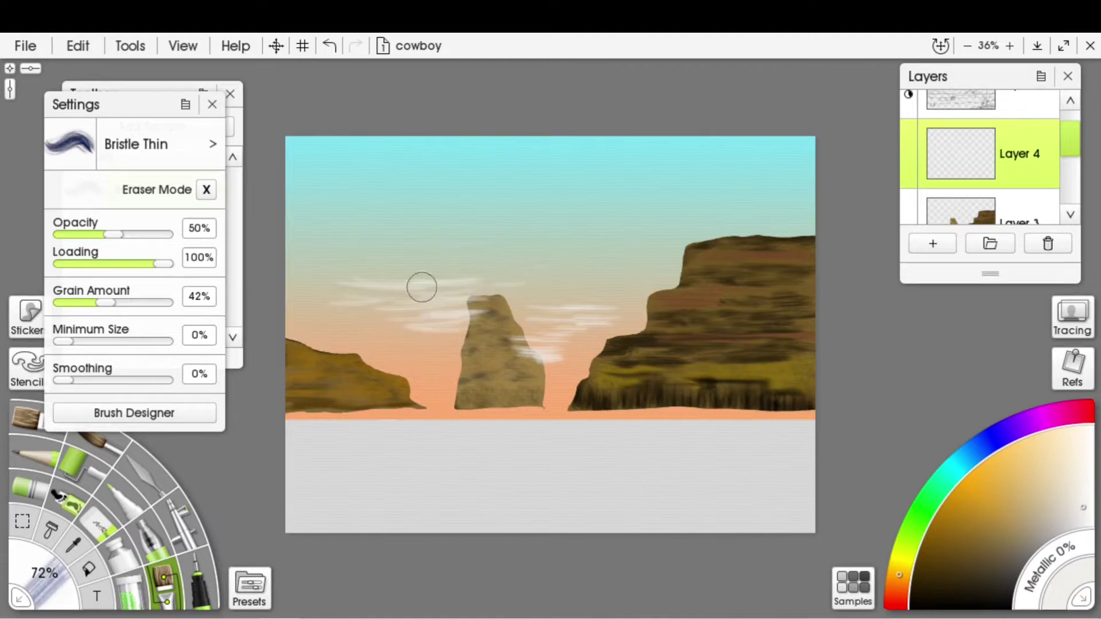
pyautogui.press('[')
pyautogui.moveTo(392, 375)
pyautogui.mouseDown()
pyautogui.moveTo(315, 351)
pyautogui.moveTo(293, 278)
pyautogui.mouseUp()
# Smear the wispy low clouds with the palette knife at 17% pressure and 13% smudge
pyautogui.click(146, 467)
pyautogui.click(135, 182)
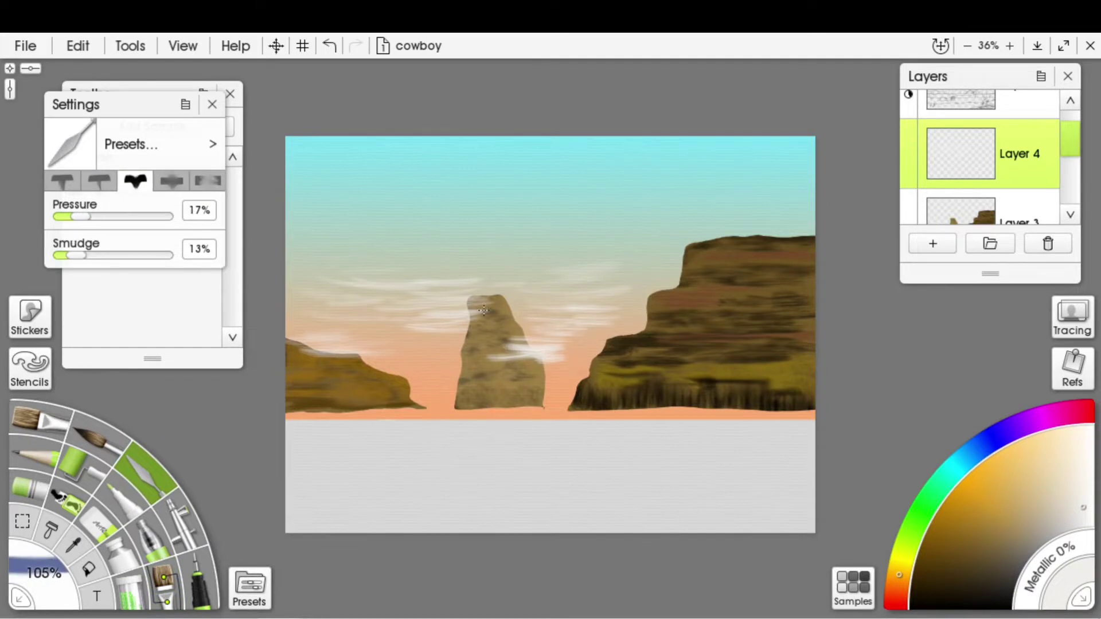
pyautogui.click(171, 181)
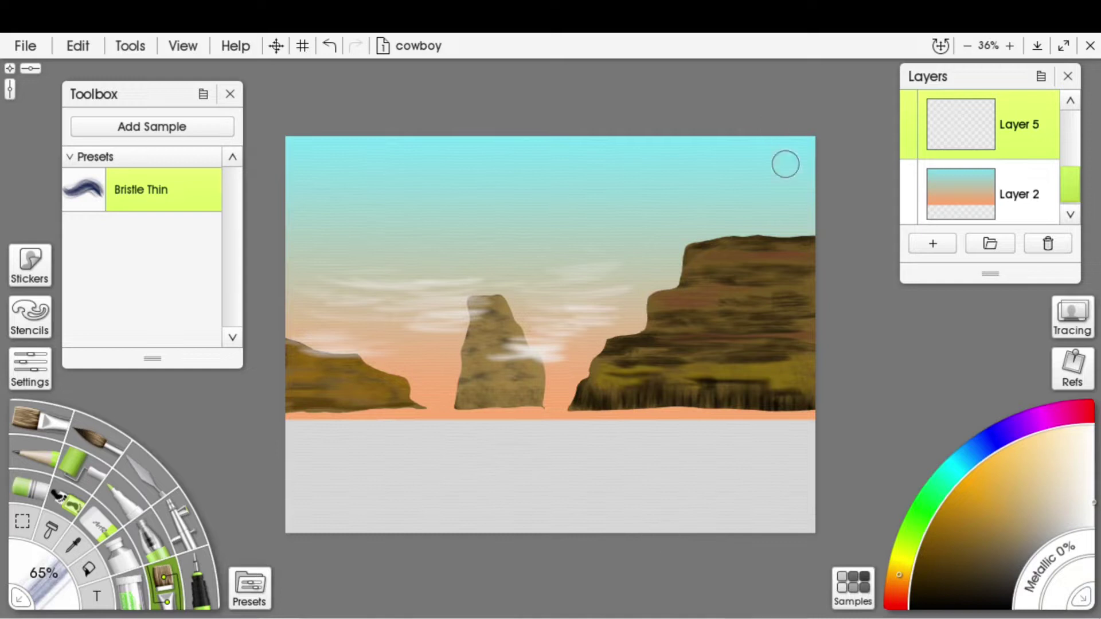
# Paint two white clouds in the upper sky and blur them with the palette knife's Heavy Blurred Frosting preset at 86% pressure
pyautogui.moveTo(785, 165)
pyautogui.mouseDown()
pyautogui.moveTo(742, 183)
pyautogui.moveTo(710, 168)
pyautogui.moveTo(657, 199)
pyautogui.moveTo(785, 158)
pyautogui.moveTo(700, 179)
pyautogui.mouseUp()
pyautogui.moveTo(481, 211); pyautogui.dragTo(313, 176)
pyautogui.click(146, 467)
pyautogui.click(30, 370)
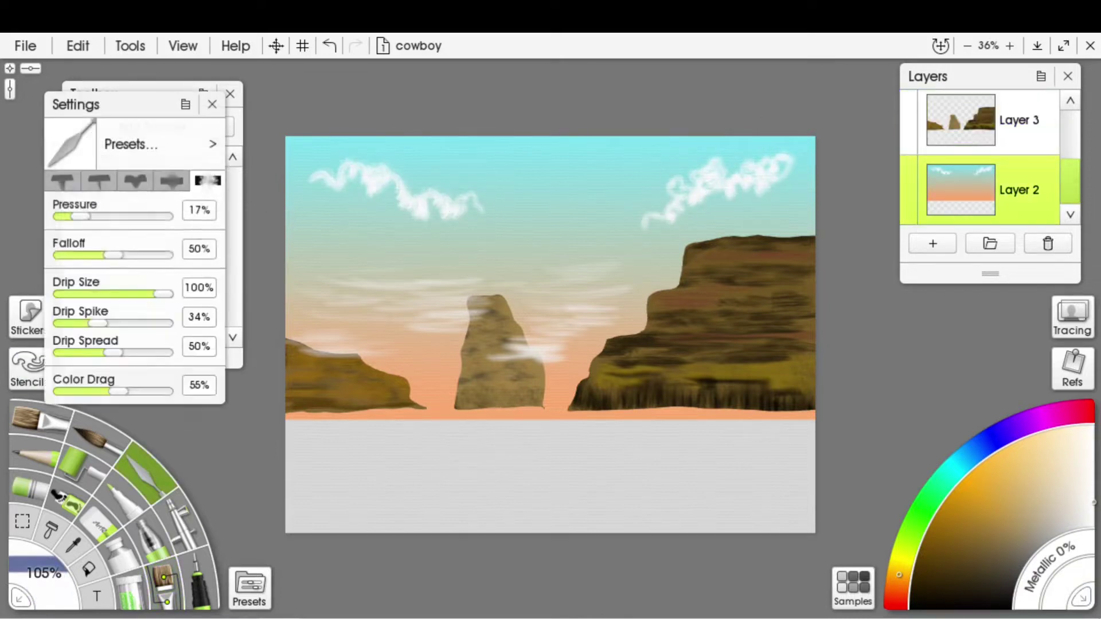
pyautogui.press(']')
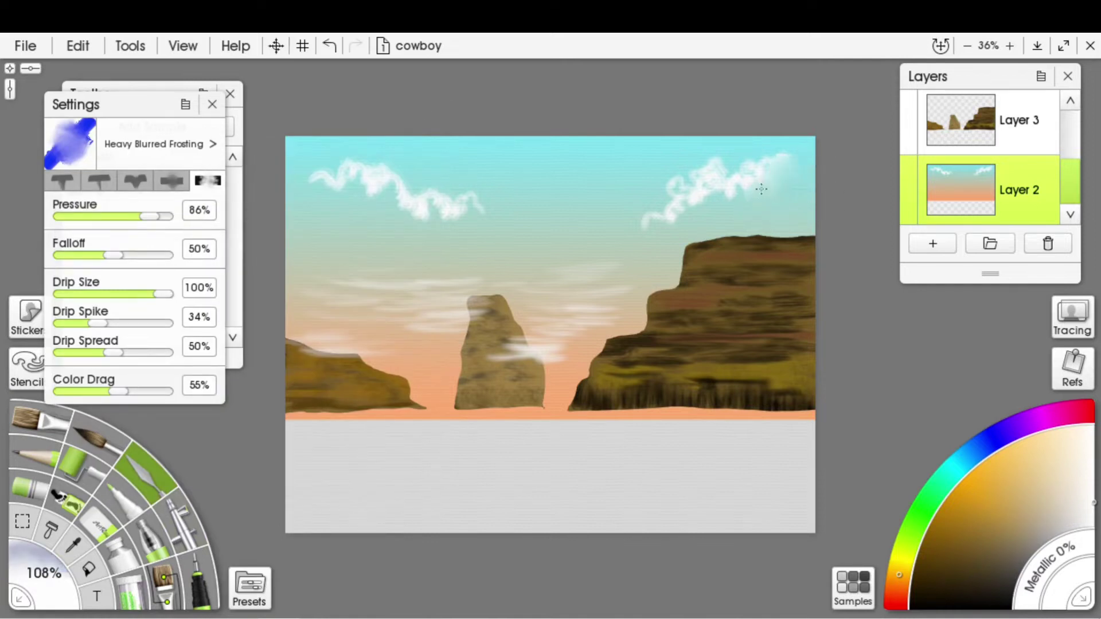
pyautogui.moveTo(720, 217)
pyautogui.mouseDown()
pyautogui.moveTo(683, 193)
pyautogui.moveTo(659, 221)
pyautogui.mouseUp()
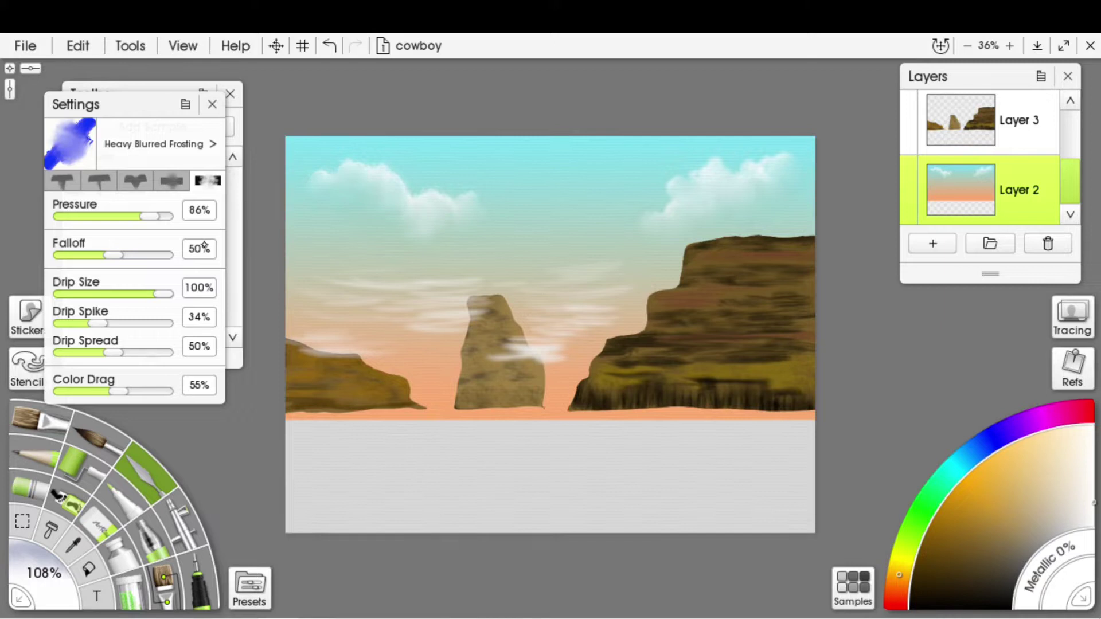
# Paint a third white cloud between the two upper clouds on a new layer and soften it with Heavy Blurred Frosting
pyautogui.hotkey('ctrl', 'shift', 'n')
pyautogui.click(36, 420)
pyautogui.moveTo(646, 219)
pyautogui.mouseDown()
pyautogui.moveTo(626, 259)
pyautogui.moveTo(623, 229)
pyautogui.moveTo(586, 191)
pyautogui.moveTo(531, 232)
pyautogui.mouseUp()
pyautogui.click(143, 473)
pyautogui.moveTo(660, 242)
pyautogui.mouseDown()
pyautogui.moveTo(628, 241)
pyautogui.moveTo(609, 216)
pyautogui.mouseUp()
pyautogui.hotkey('ctrl', 'z')
pyautogui.hotkey('ctrl', 'z')
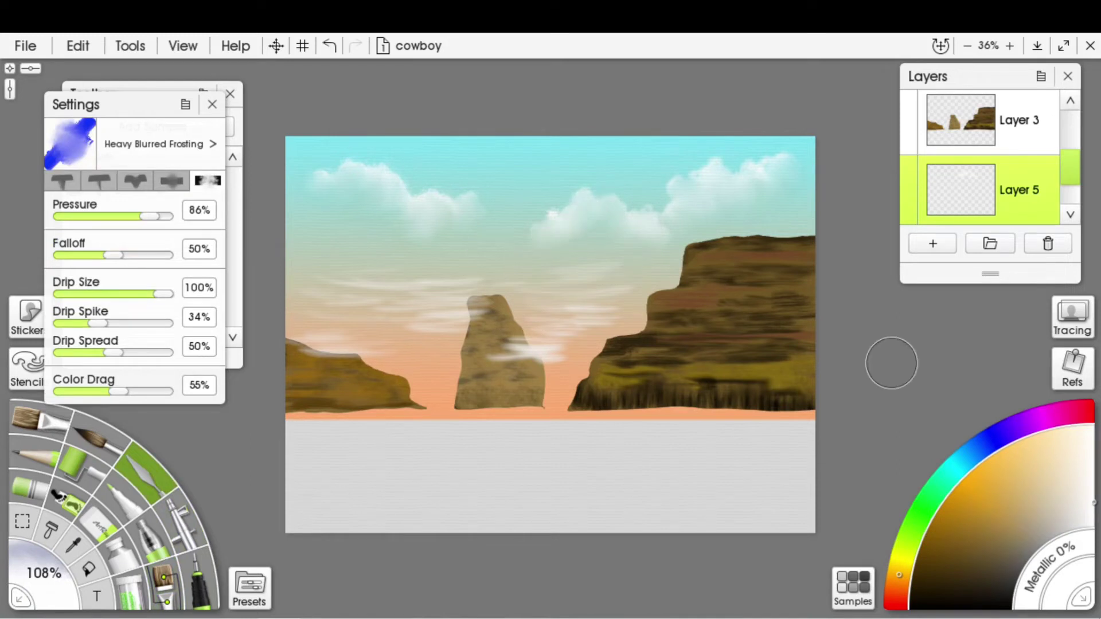
pyautogui.hotkey('ctrl', 'z')
pyautogui.hotkey('ctrl', 'z')
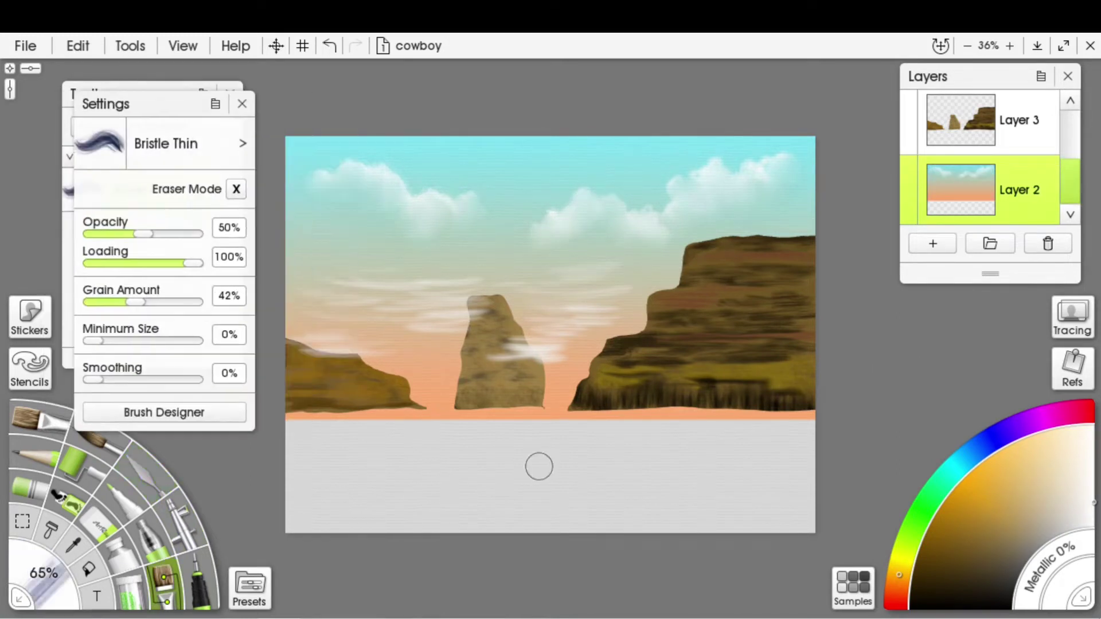
# Brush more faint white haze across the lower sky on Layer 4 with the brush opacity at 16%
pyautogui.hotkey('ctrl', 'z')
pyautogui.hotkey('ctrl', 'z')
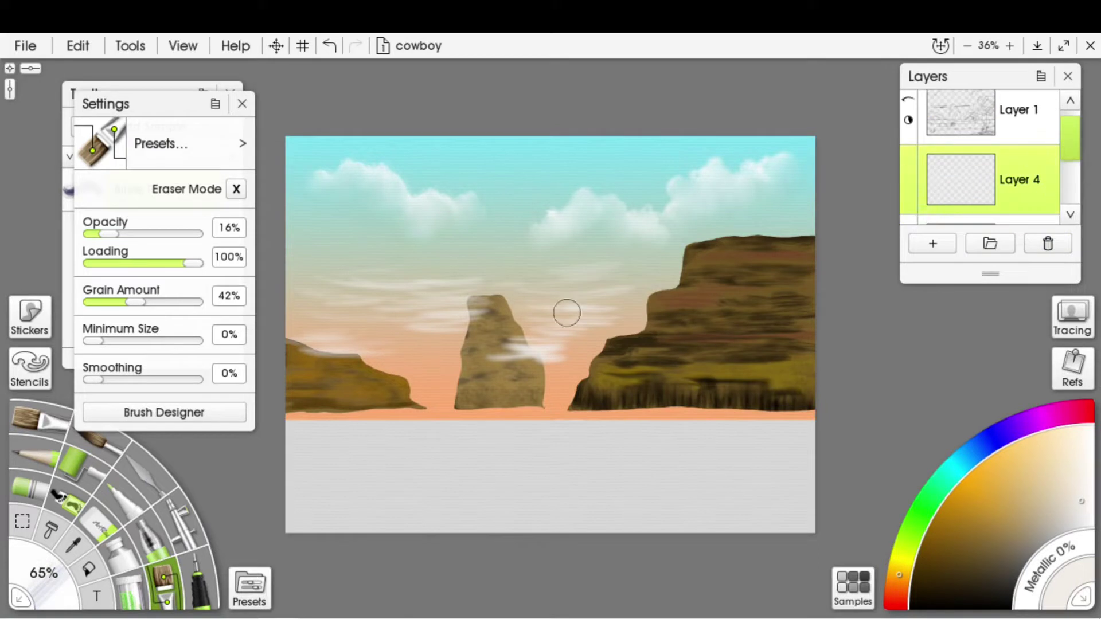
pyautogui.hotkey('ctrl', 'z')
pyautogui.hotkey('ctrl', 'z')
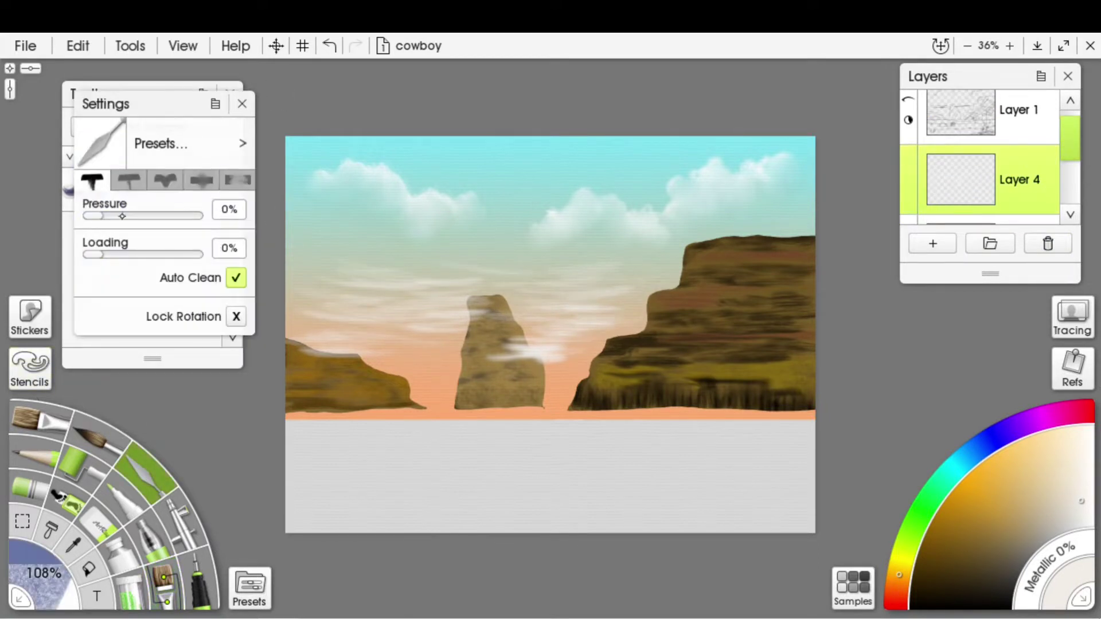
# Smear the low haze on Layer 4 with the palette knife at 58% pressure and 34% smudge
pyautogui.hotkey('ctrl', 'z')
pyautogui.hotkey('ctrl', 'z')
pyautogui.hotkey('ctrl', 'z')
pyautogui.hotkey('ctrl', 'z')
pyautogui.hotkey('ctrl', 'y')
pyautogui.hotkey('ctrl', 'y')
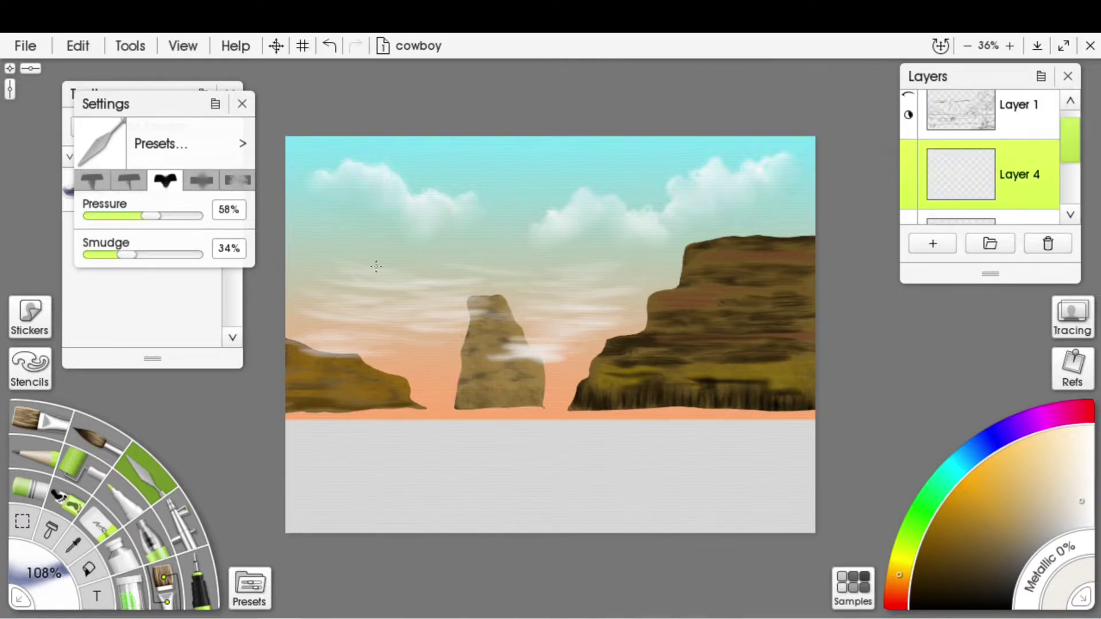
# Select the rock shapes on Layer 3 and airbrush pale haze over the left and middle rocks with a 134% brush
pyautogui.scroll(-1, 1006, 201)
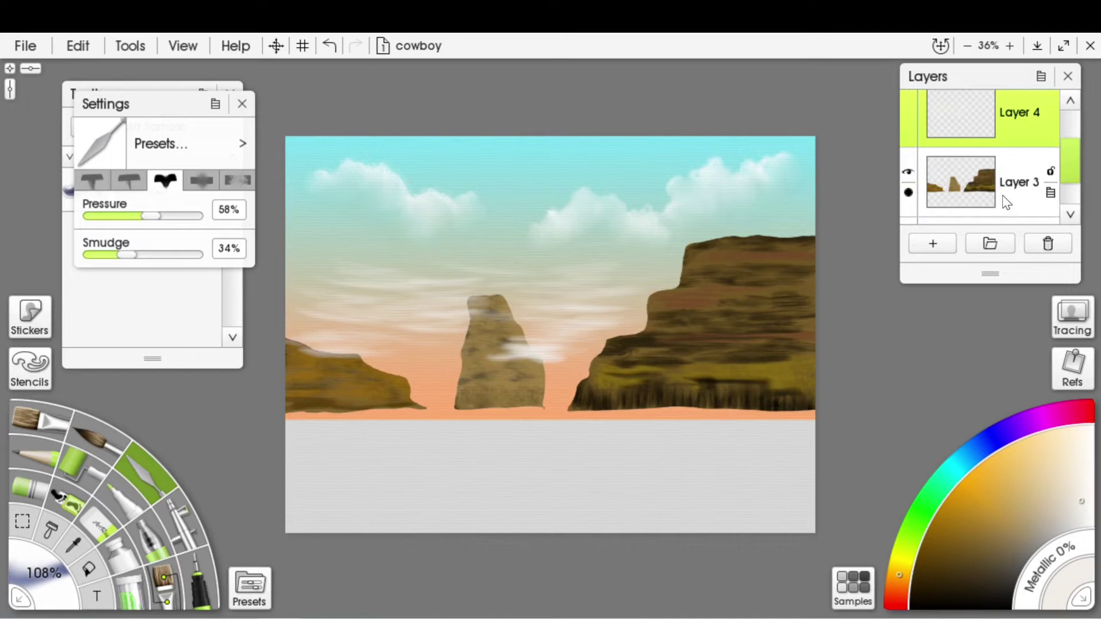
pyautogui.click(984, 191)
pyautogui.press('a')
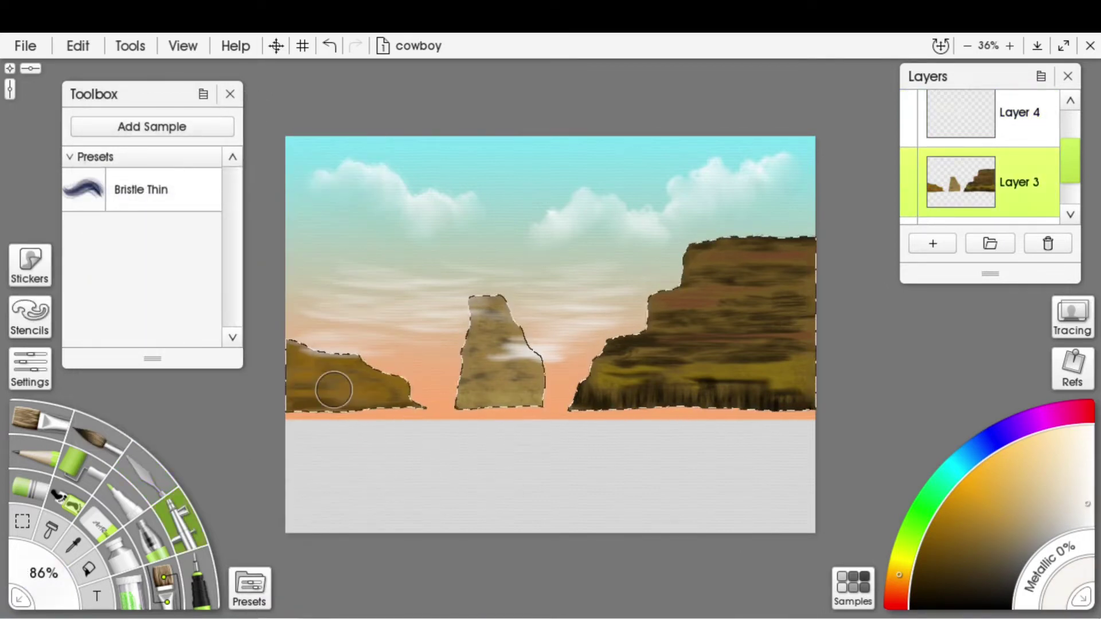
pyautogui.press(']')
pyautogui.press(']')
pyautogui.press(']')
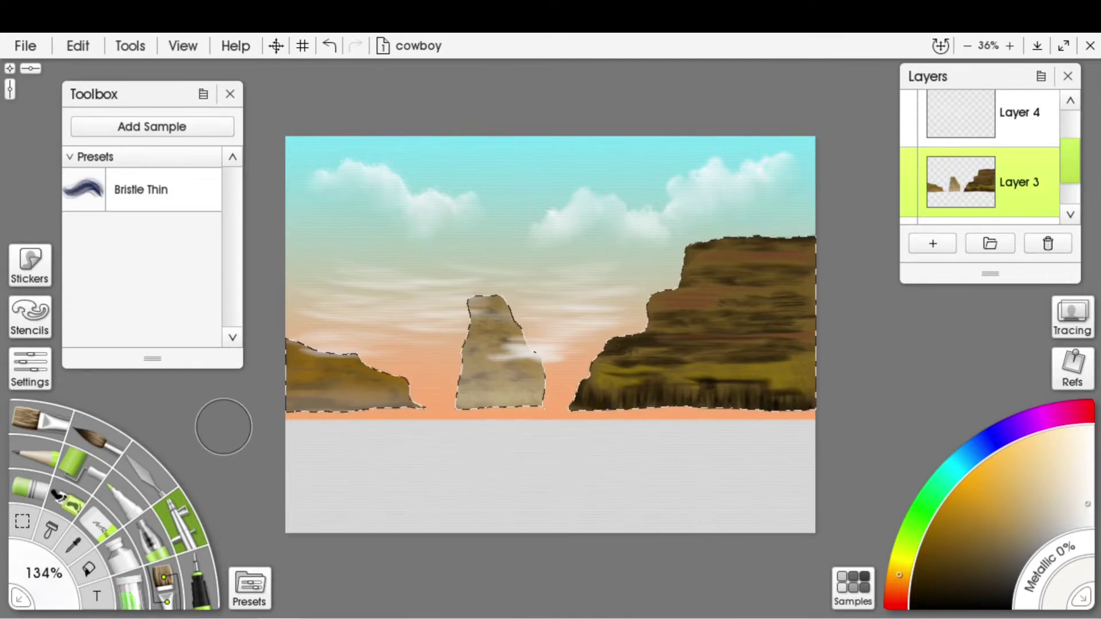
# Show the sketch layer, add a new layer above Layer 4 and select the whole ground area with a rectangle
pyautogui.scroll(3, 993, 177)
pyautogui.click(908, 116)
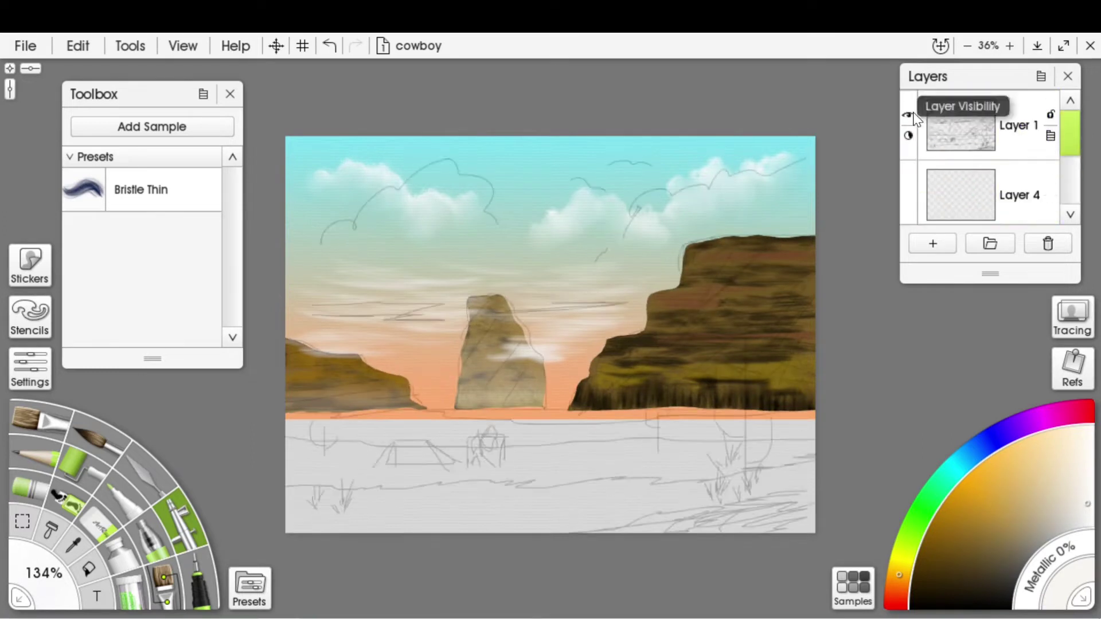
pyautogui.press('s')
pyautogui.click(1007, 185)
pyautogui.moveTo(275, 410)
pyautogui.mouseDown()
pyautogui.moveTo(509, 410)
pyautogui.moveTo(312, 410)
pyautogui.moveTo(847, 542)
pyautogui.mouseUp()
pyautogui.click(89, 180)
pyautogui.moveTo(266, 409)
pyautogui.mouseDown()
pyautogui.moveTo(860, 450)
pyautogui.moveTo(860, 542)
pyautogui.mouseUp()
# Pick a brown main colour and change the fill gradient's orange colour point at 0% to dark golden brown
pyautogui.click(976, 533)
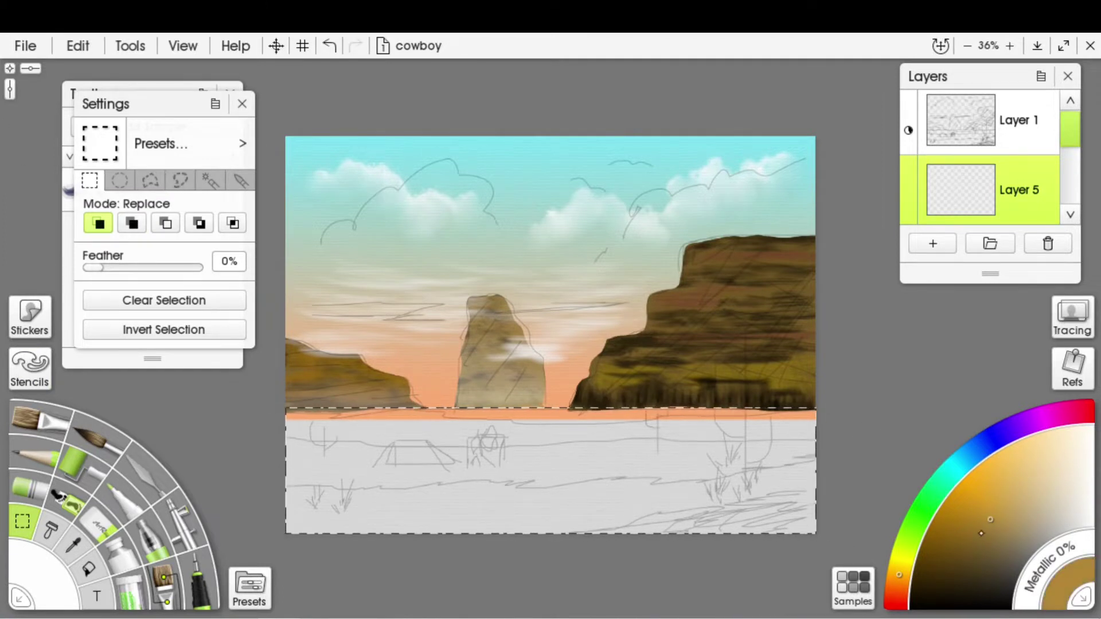
pyautogui.click(89, 569)
pyautogui.click(236, 278)
pyautogui.click(348, 280)
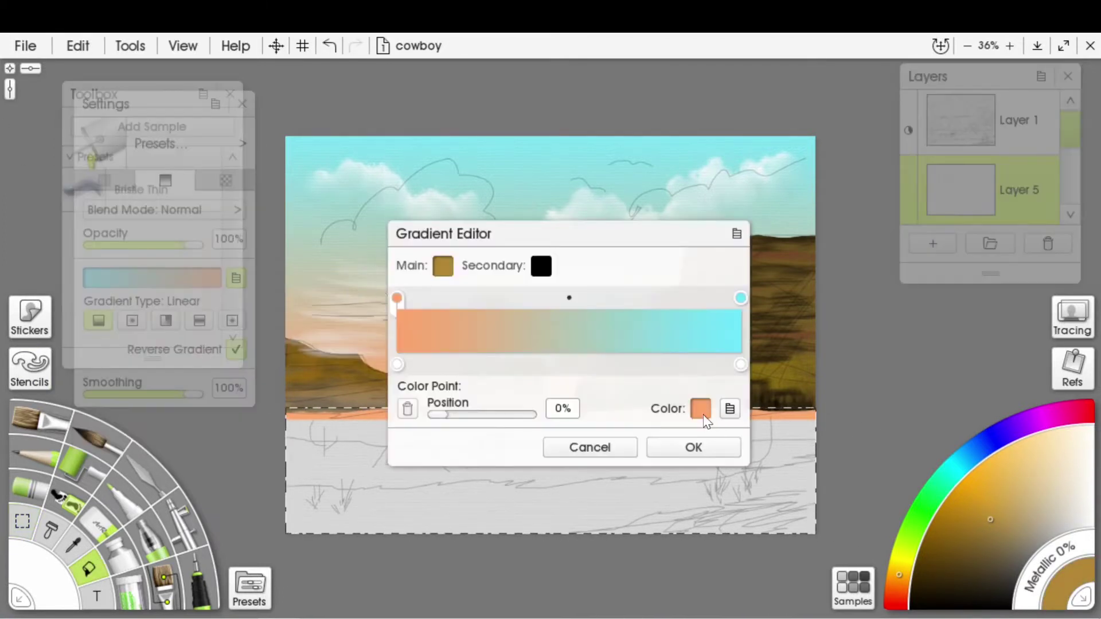
pyautogui.click(705, 408)
pyautogui.click(417, 423)
pyautogui.click(442, 248)
pyautogui.click(689, 462)
# Change the gradient's cyan colour point to bright yellow and fill the selected ground with the gradient
pyautogui.click(709, 412)
pyautogui.click(423, 423)
pyautogui.click(515, 246)
pyautogui.click(493, 246)
pyautogui.click(424, 423)
pyautogui.click(486, 246)
pyautogui.click(689, 461)
pyautogui.click(689, 450)
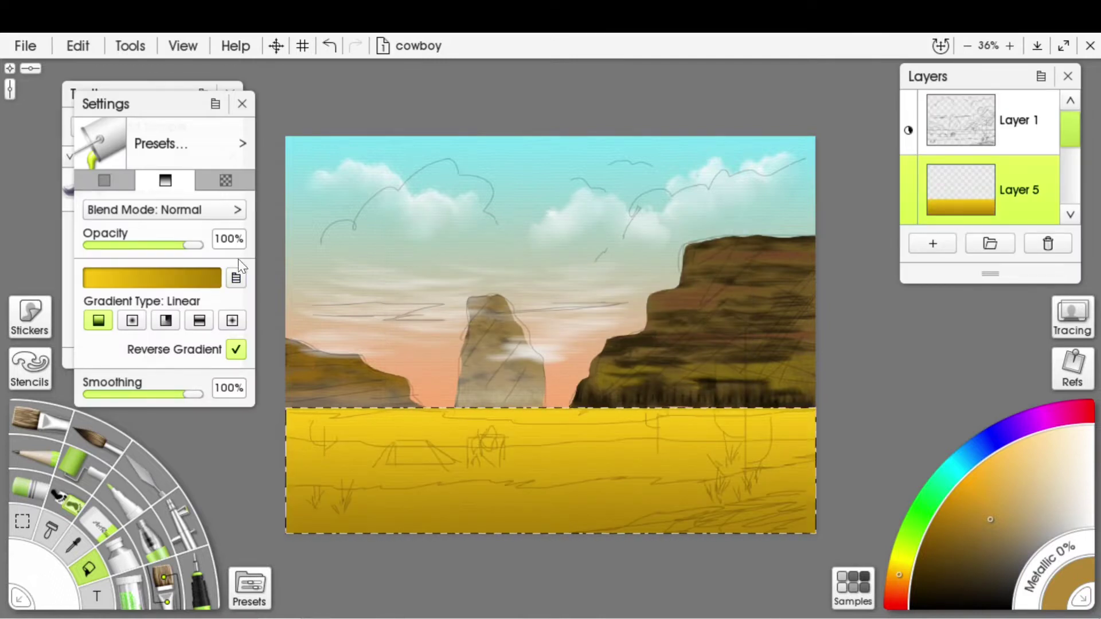
# Undo the last gradient fill, darken the gradient's yellow colour point to RGB 212, 165, 3 and refill the selected ground
pyautogui.hotkey('ctrl', 'z')
pyautogui.click(235, 276)
pyautogui.click(301, 276)
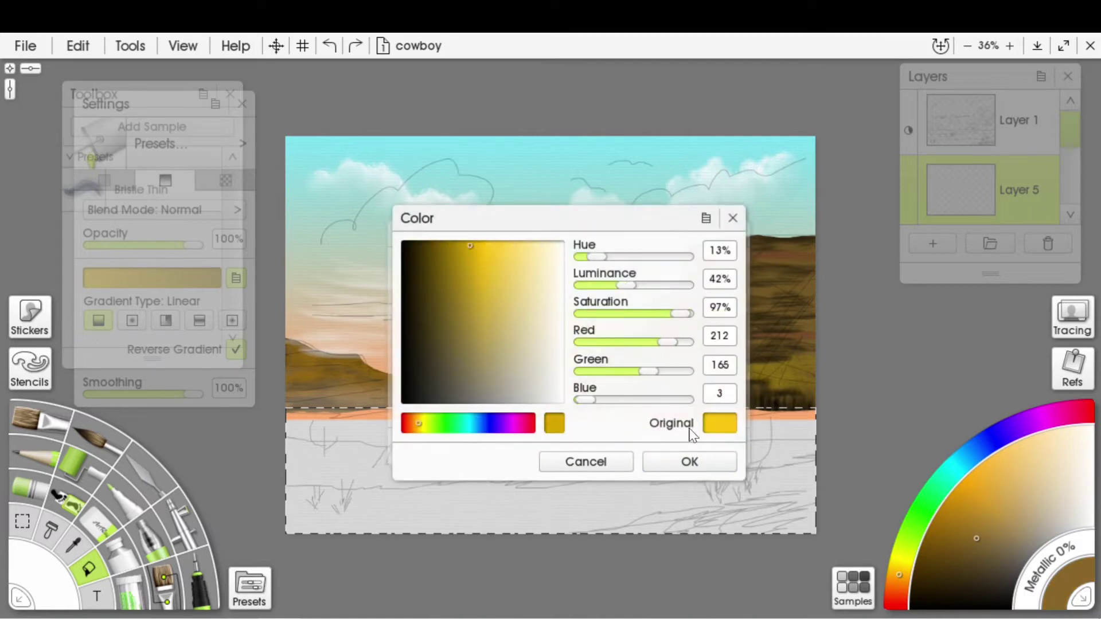
pyautogui.click(689, 462)
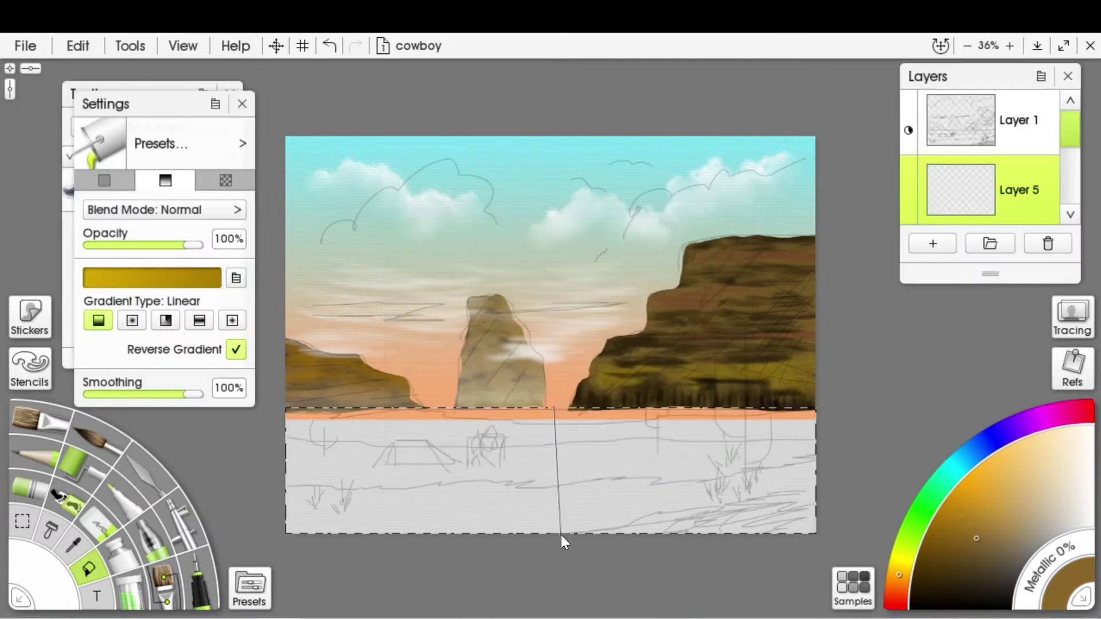
pyautogui.click(565, 532)
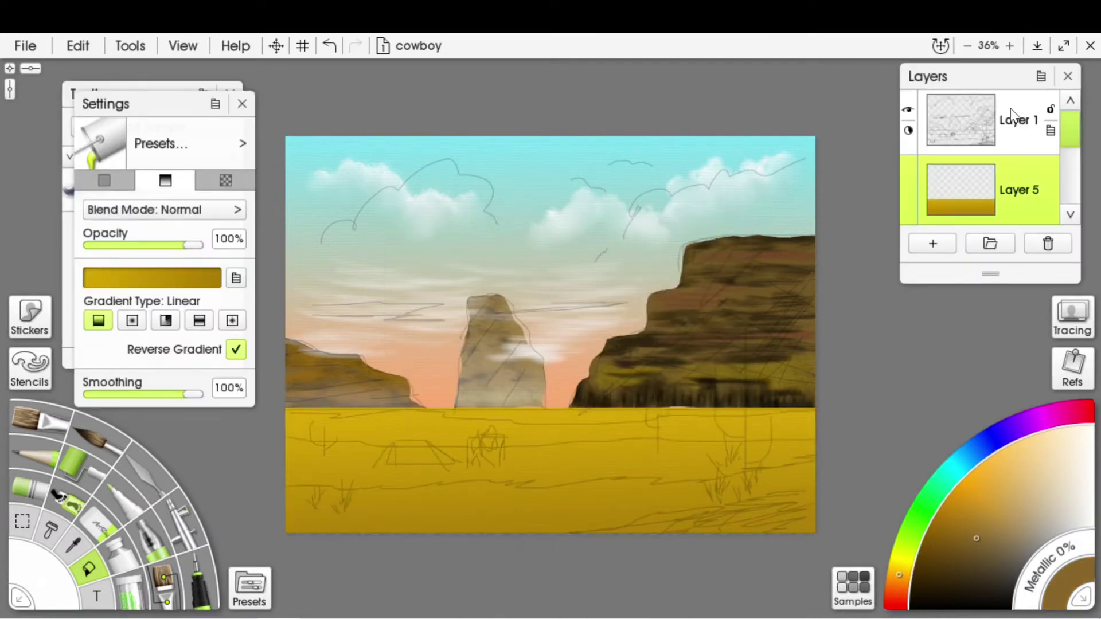
# Close the fill settings and choose the Bristle Thin brush preset at 36% size
pyautogui.click(242, 104)
pyautogui.click(199, 186)
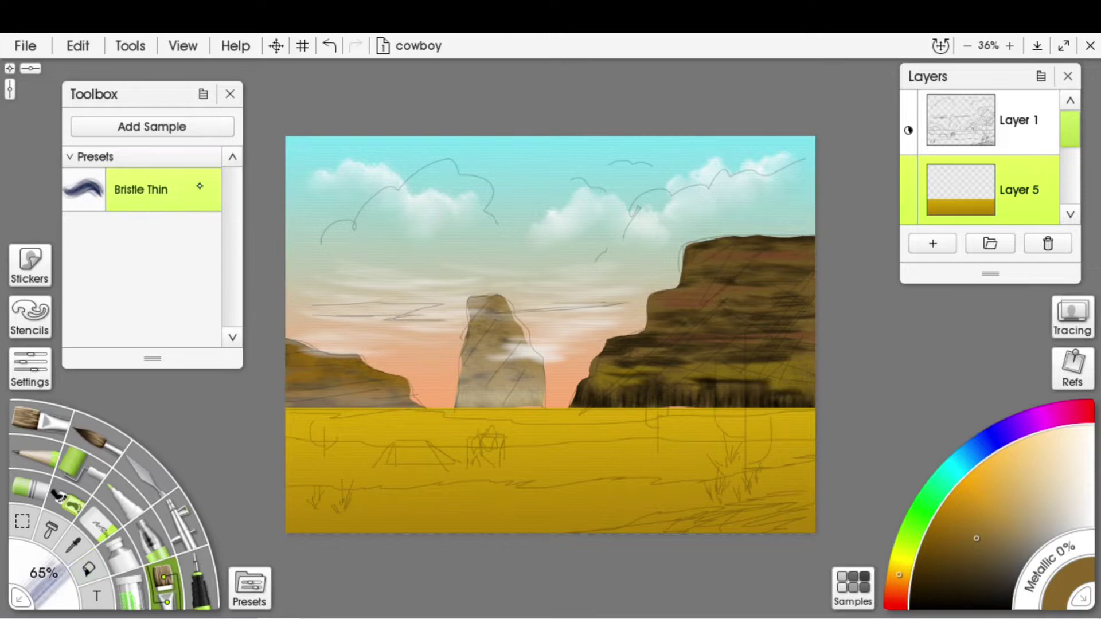
pyautogui.press('[')
pyautogui.press('[')
pyautogui.press('[')
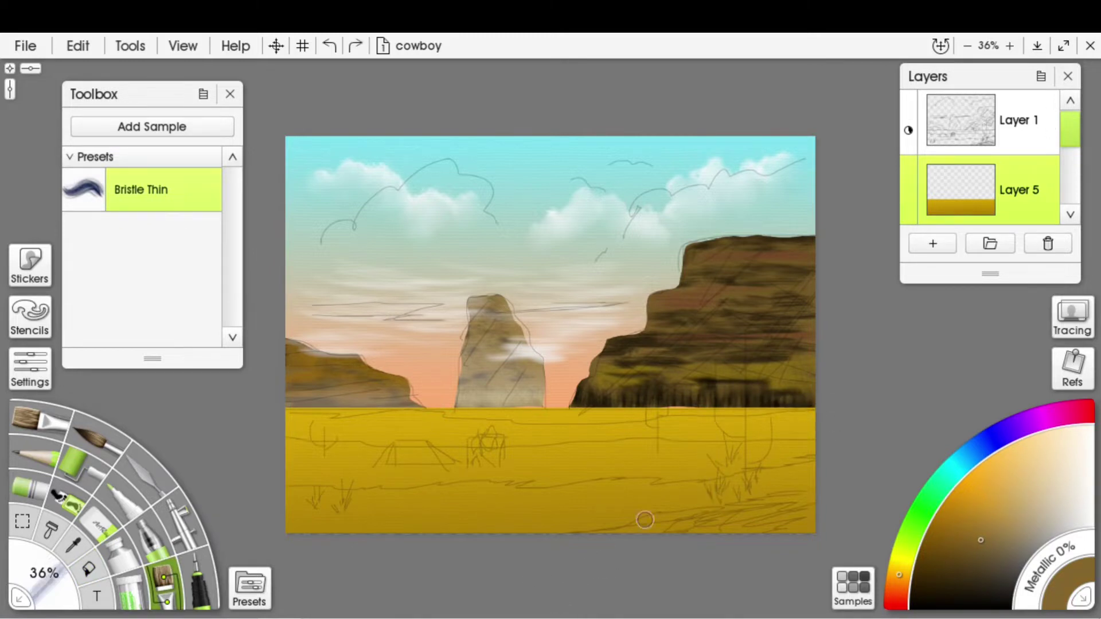
# With the ground on Layer 5 selected and the sketch layer faded, paint dark brown shading along the horizon
pyautogui.keyDown('alt'); pyautogui.click(785, 411); pyautogui.keyUp('alt')
pyautogui.hotkey('ctrl', 'a')
pyautogui.keyDown('alt'); pyautogui.click(755, 408); pyautogui.keyUp('alt')
pyautogui.click(908, 130)
pyautogui.moveTo(732, 407)
pyautogui.mouseDown()
pyautogui.moveTo(461, 412)
pyautogui.moveTo(757, 415)
pyautogui.moveTo(673, 404)
pyautogui.moveTo(452, 409)
pyautogui.mouseUp()
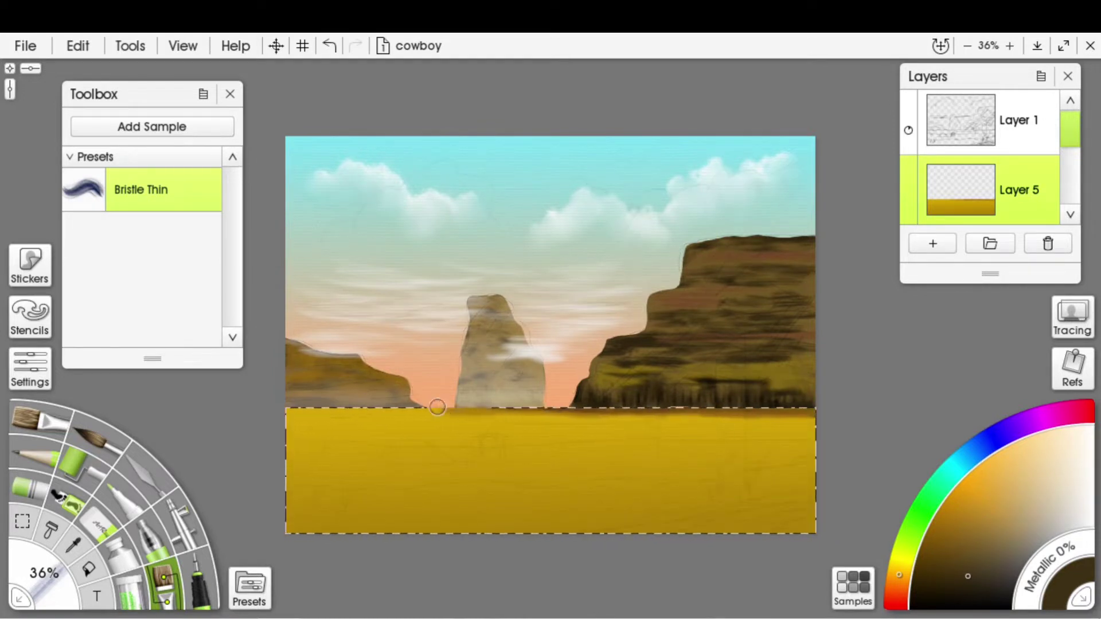
pyautogui.moveTo(748, 407)
pyautogui.mouseDown()
pyautogui.moveTo(463, 416)
pyautogui.moveTo(655, 419)
pyautogui.mouseUp()
# Pick a medium brown and paint horizontal streaks across the middle ground, enlarging the brush to 70%
pyautogui.click(963, 552)
pyautogui.moveTo(805, 450)
pyautogui.mouseDown()
pyautogui.moveTo(327, 449)
pyautogui.moveTo(798, 457)
pyautogui.mouseUp()
pyautogui.press(']')
pyautogui.press(']')
pyautogui.press(']')
pyautogui.press(']')
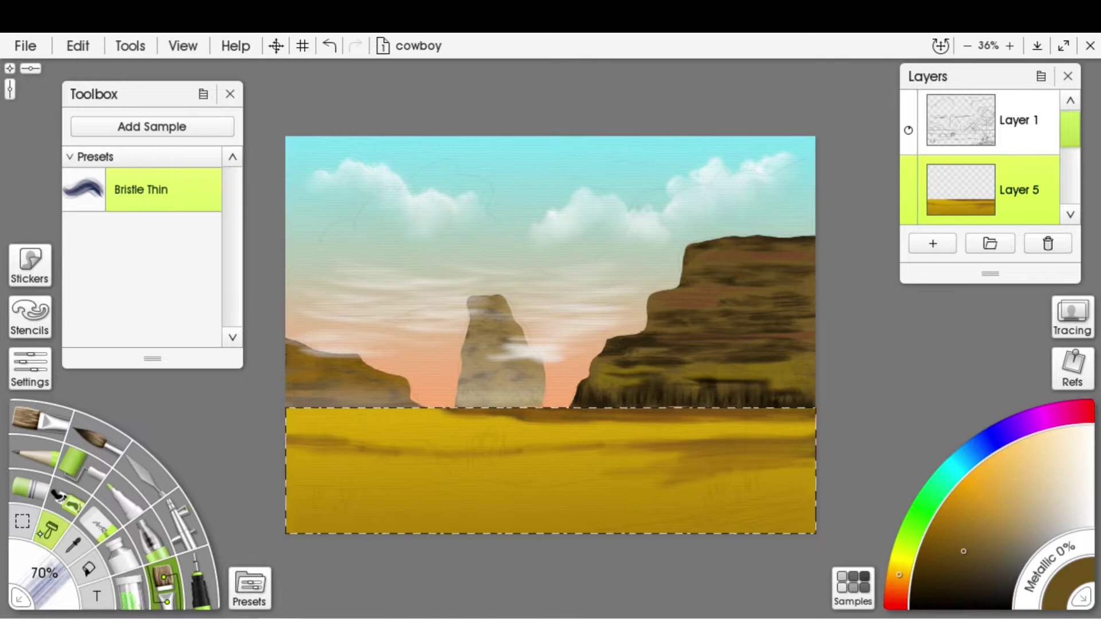
# Make a freehand selection of an irregular band across the middle ground and shade it brown with the 70% bristle brush
pyautogui.press('s')
pyautogui.click(30, 370)
pyautogui.click(133, 224)
pyautogui.click(30, 370)
pyautogui.click(561, 442)
pyautogui.moveTo(560, 443); pyautogui.dragTo(268, 451)
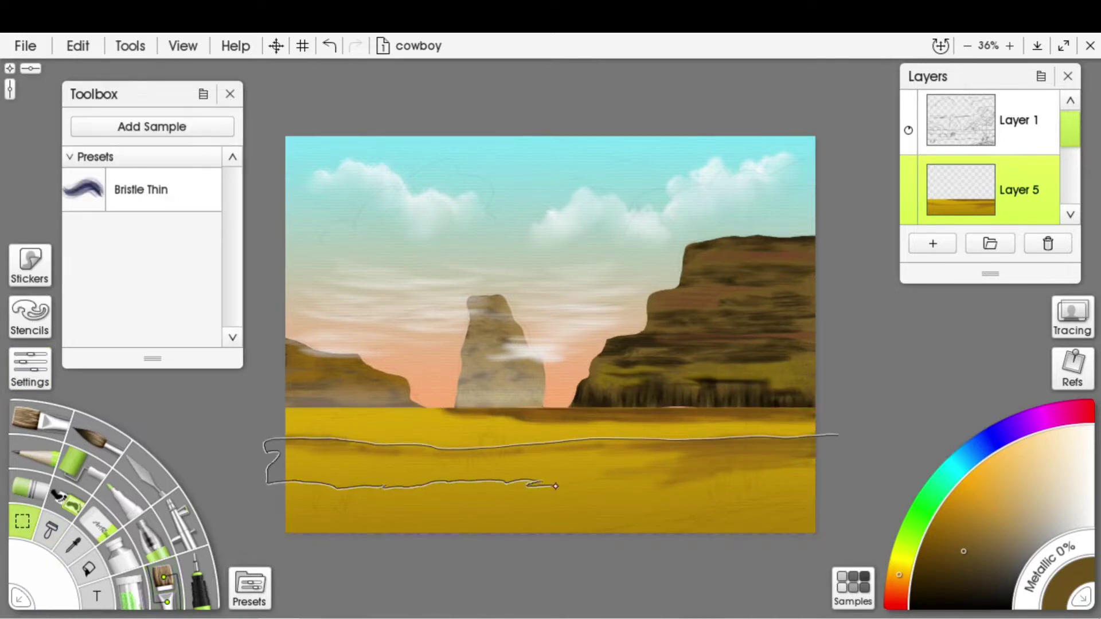
pyautogui.moveTo(825, 465)
pyautogui.mouseDown()
pyautogui.moveTo(539, 456)
pyautogui.moveTo(710, 444)
pyautogui.moveTo(365, 455)
pyautogui.moveTo(393, 472)
pyautogui.moveTo(674, 458)
pyautogui.moveTo(504, 453)
pyautogui.mouseUp()
pyautogui.press('o')
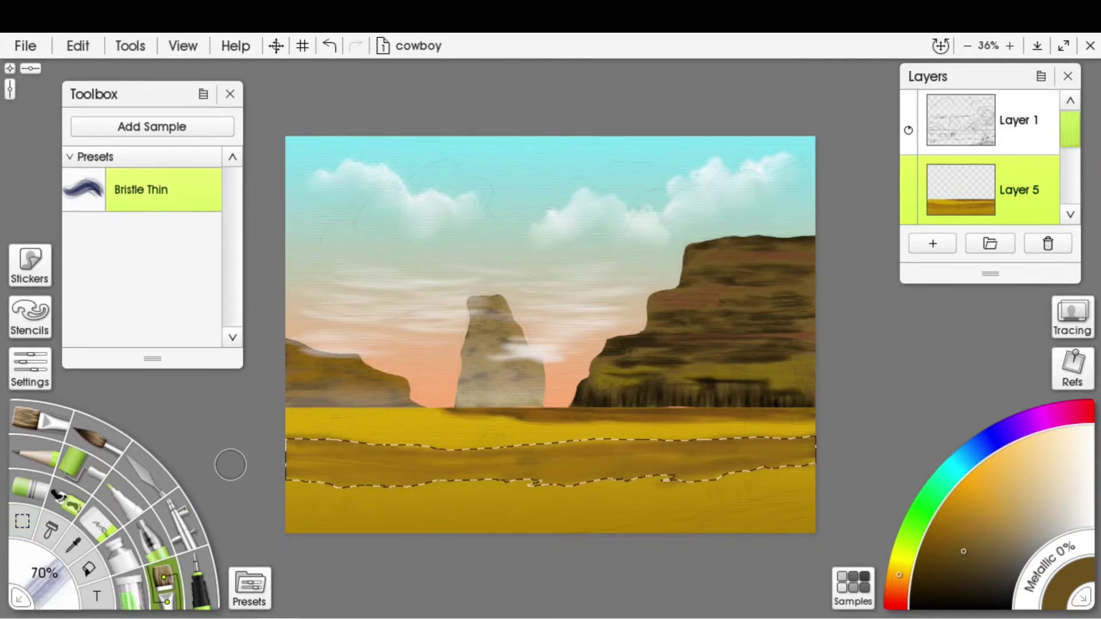
pyautogui.keyDown('alt'); pyautogui.click(739, 473); pyautogui.keyUp('alt')
pyautogui.moveTo(740, 464)
pyautogui.mouseDown()
pyautogui.moveTo(768, 443)
pyautogui.moveTo(654, 440)
pyautogui.moveTo(594, 460)
pyautogui.moveTo(515, 460)
pyautogui.mouseUp()
# Freehand-select the lower right foreground slope and paint it dark brown with the bristle brush enlarged to 95%
pyautogui.press('s')
pyautogui.moveTo(851, 476)
pyautogui.mouseDown()
pyautogui.moveTo(489, 526)
pyautogui.moveTo(811, 552)
pyautogui.moveTo(817, 486)
pyautogui.moveTo(668, 511)
pyautogui.moveTo(800, 511)
pyautogui.moveTo(678, 523)
pyautogui.moveTo(679, 532)
pyautogui.moveTo(503, 531)
pyautogui.moveTo(779, 532)
pyautogui.moveTo(590, 525)
pyautogui.mouseUp()
pyautogui.press('b')
pyautogui.press(']')
# Add a layer above Layer 5, strengthen the sketch's opacity and draw the large cactus's straight trunk with a 9% dark green pen
pyautogui.hotkey('ctrl', 'shift', 'n')
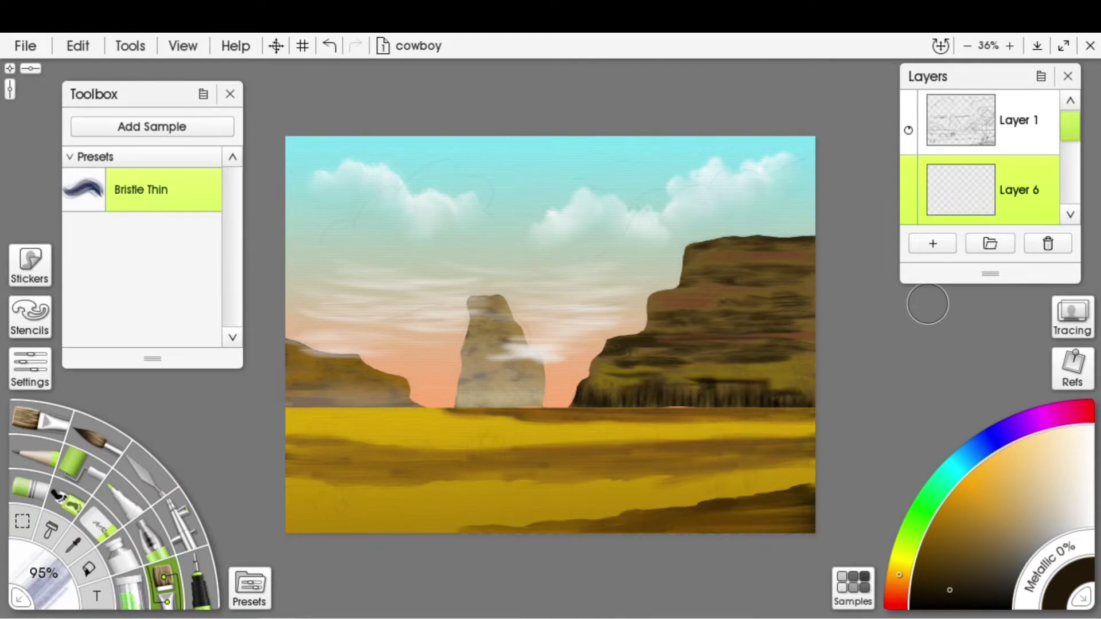
pyautogui.click(908, 131)
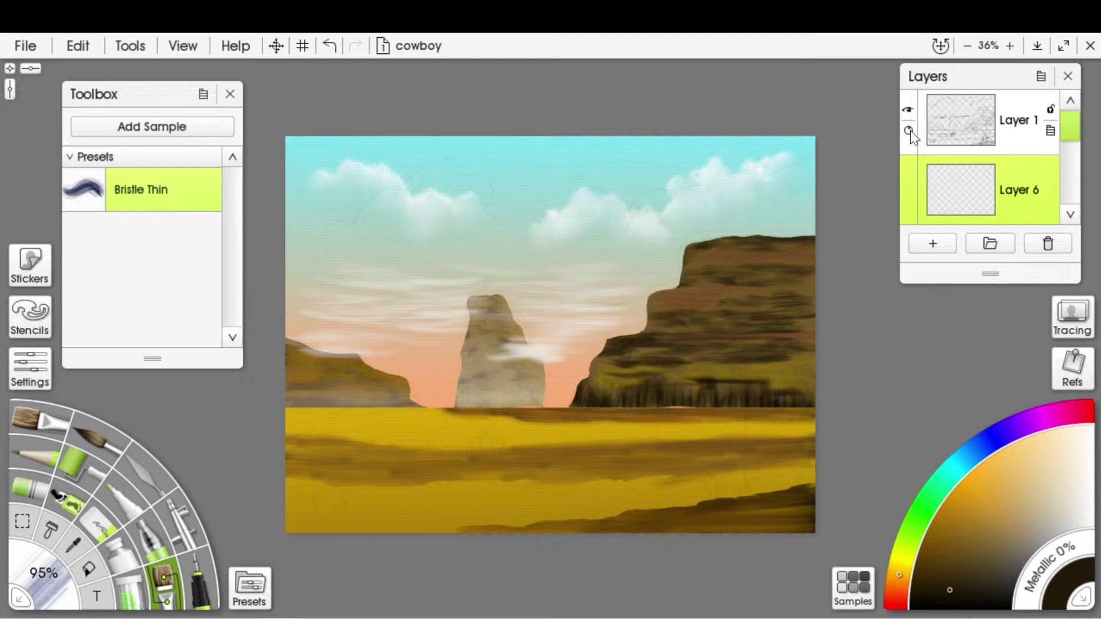
pyautogui.click(208, 580)
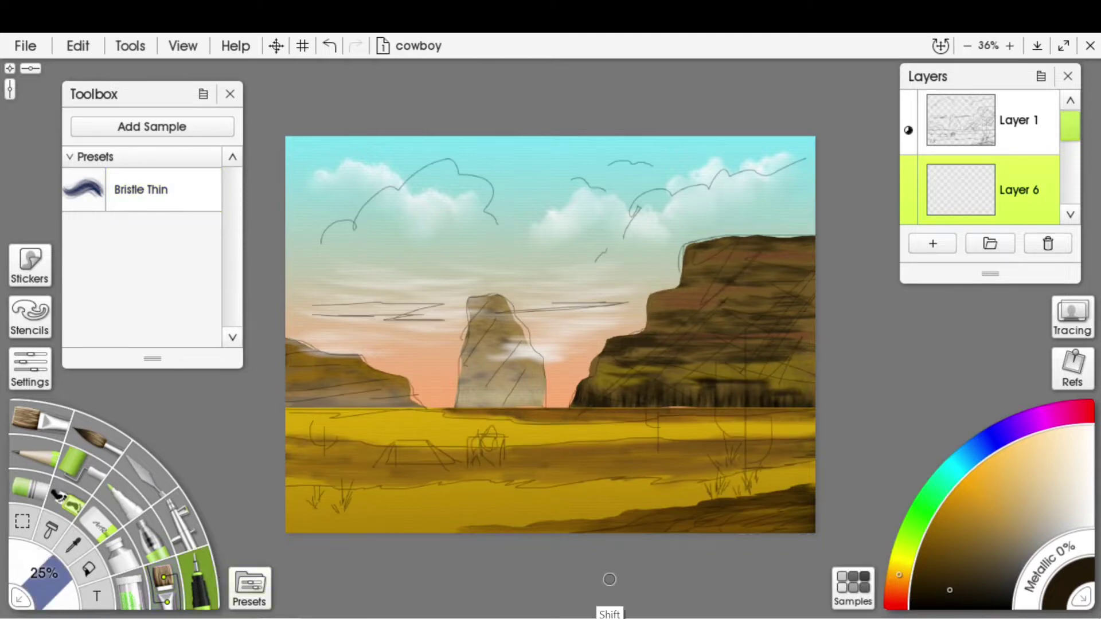
pyautogui.click(951, 565)
pyautogui.moveTo(744, 327); pyautogui.dragTo(744, 493)
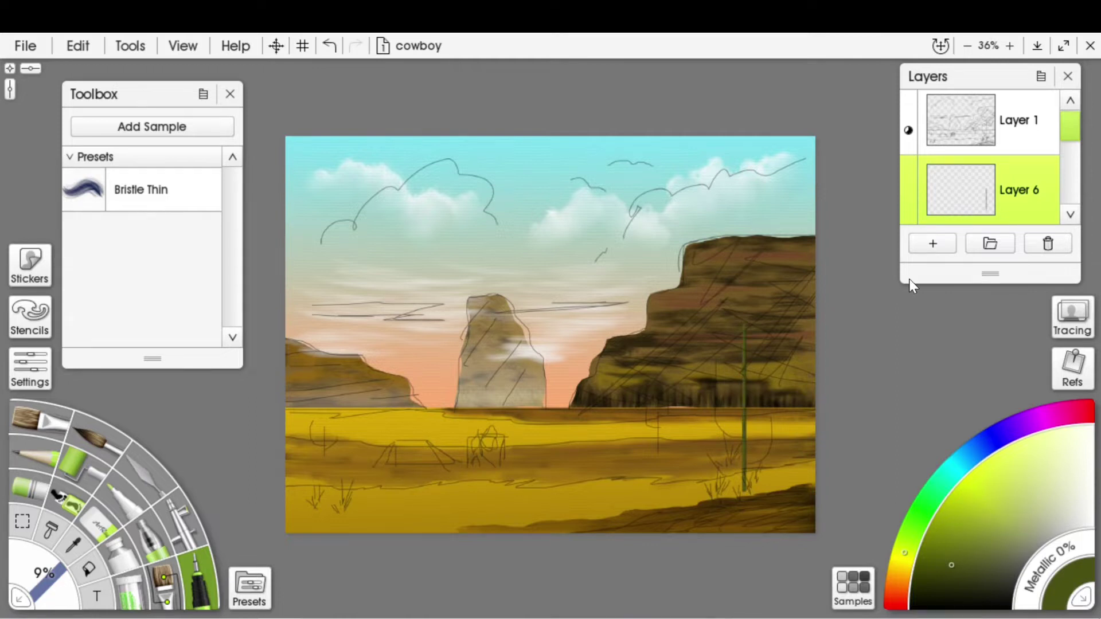
# Choose the R2 pen preset and draw the large cactus's two curved arms over the sketch
pyautogui.click(30, 369)
pyautogui.click(250, 588)
pyautogui.click(283, 332)
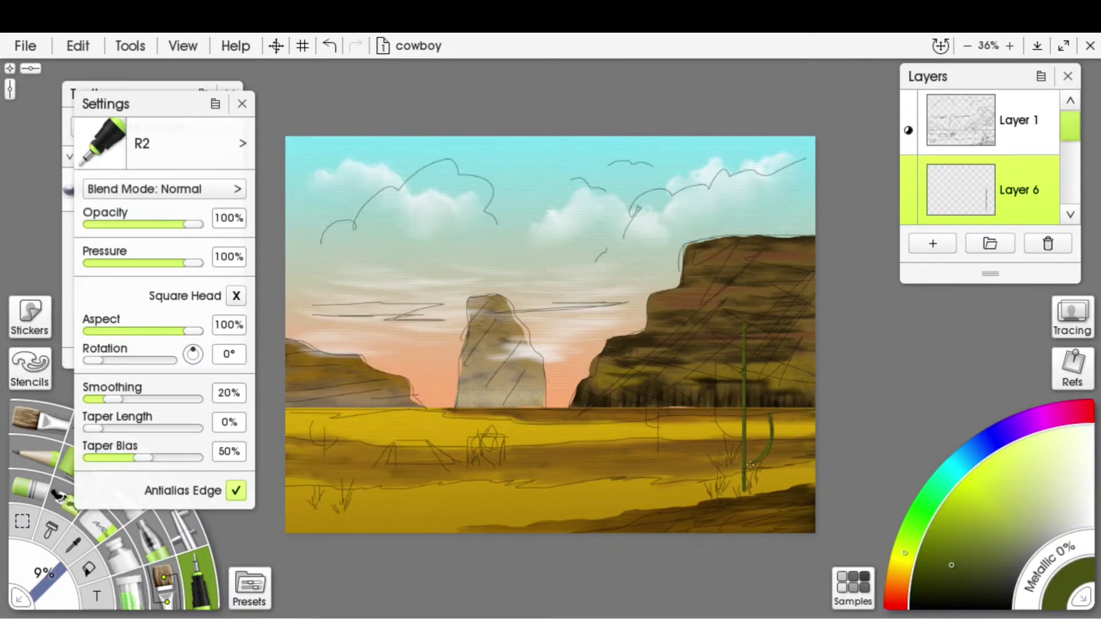
pyautogui.scroll(2, 640, 379)
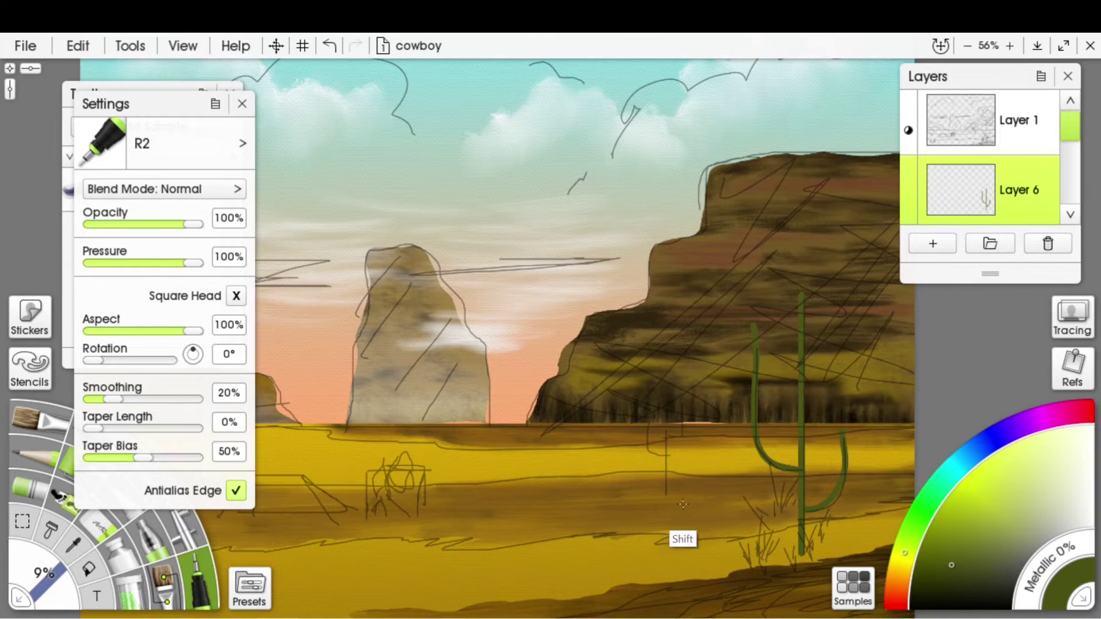
# Draw the small cactus below the right cliff and the small one at the far left with a 6% green pen
pyautogui.moveTo(665, 494); pyautogui.dragTo(666, 430)
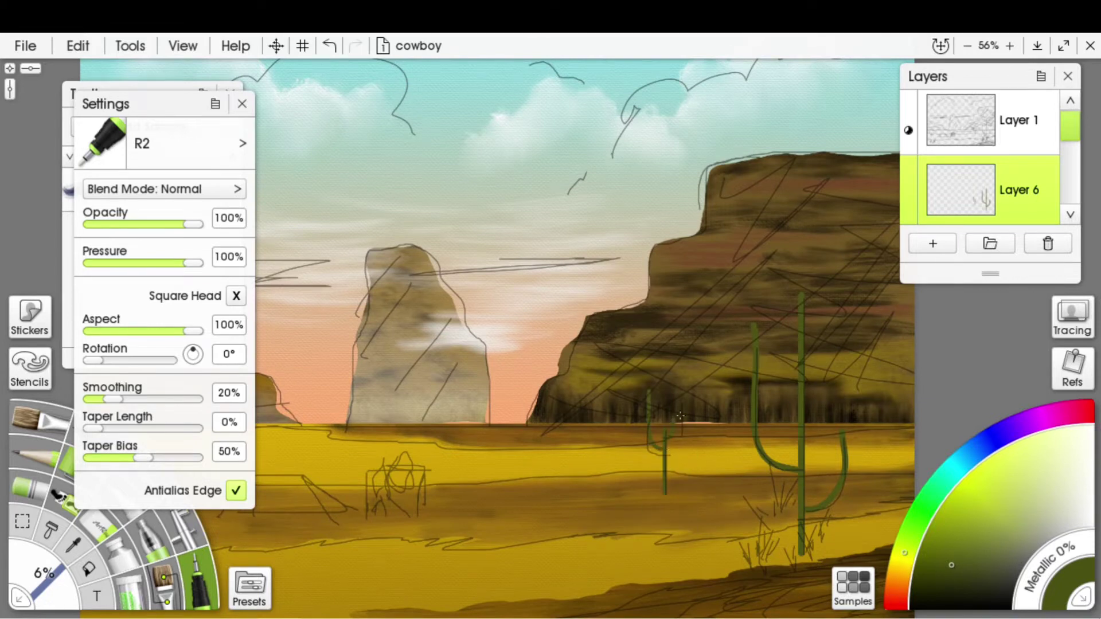
pyautogui.moveTo(459, 344); pyautogui.dragTo(777, 324)
pyautogui.moveTo(457, 431)
pyautogui.mouseDown()
pyautogui.moveTo(457, 478)
pyautogui.moveTo(473, 442)
pyautogui.mouseUp()
pyautogui.moveTo(448, 426)
pyautogui.mouseDown()
pyautogui.moveTo(448, 440)
pyautogui.moveTo(184, 419)
pyautogui.mouseUp()
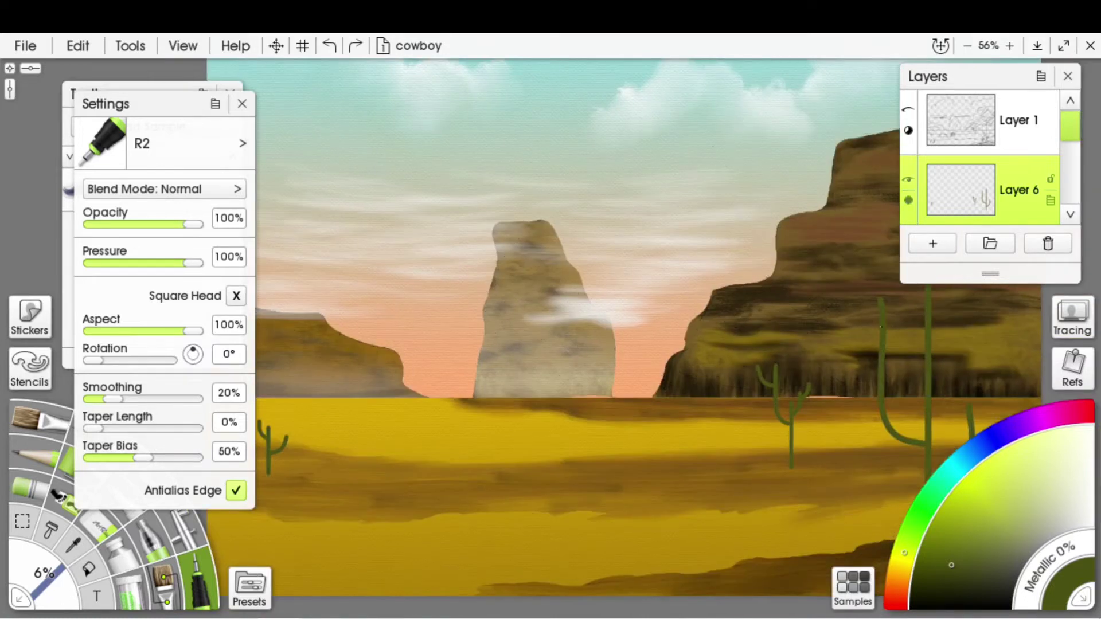
# Set the pen's smoothing to 0% and thicken the large cactus's trunk and arms in dark green
pyautogui.scroll(2, 615, 293)
pyautogui.moveTo(615, 293); pyautogui.dragTo(730, 293)
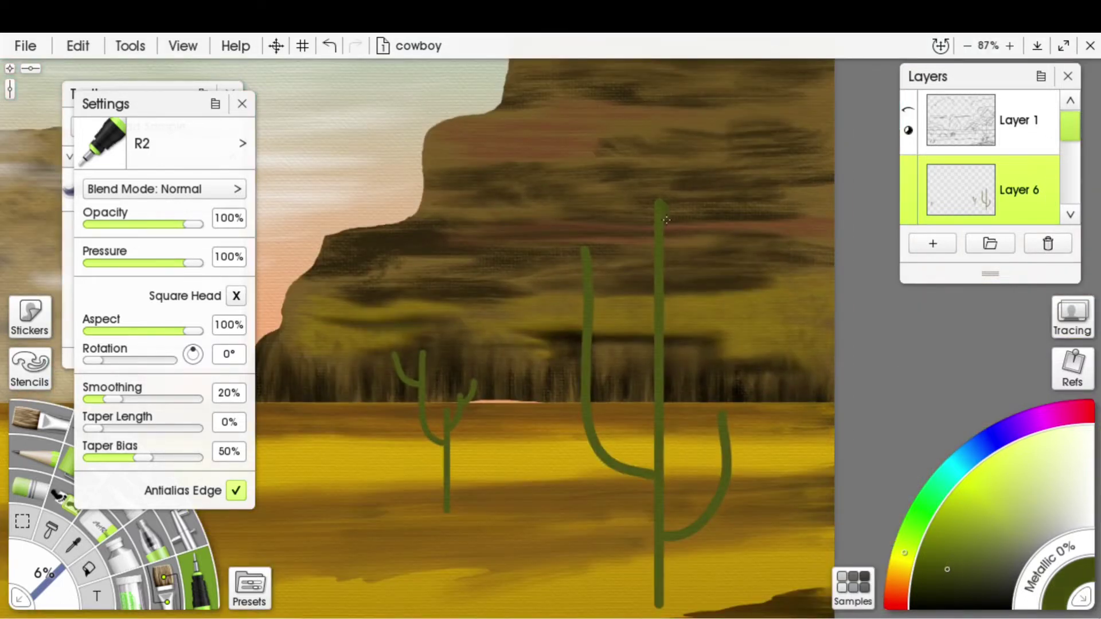
pyautogui.moveTo(669, 277); pyautogui.dragTo(661, 470)
pyautogui.moveTo(236, 386); pyautogui.dragTo(651, 211)
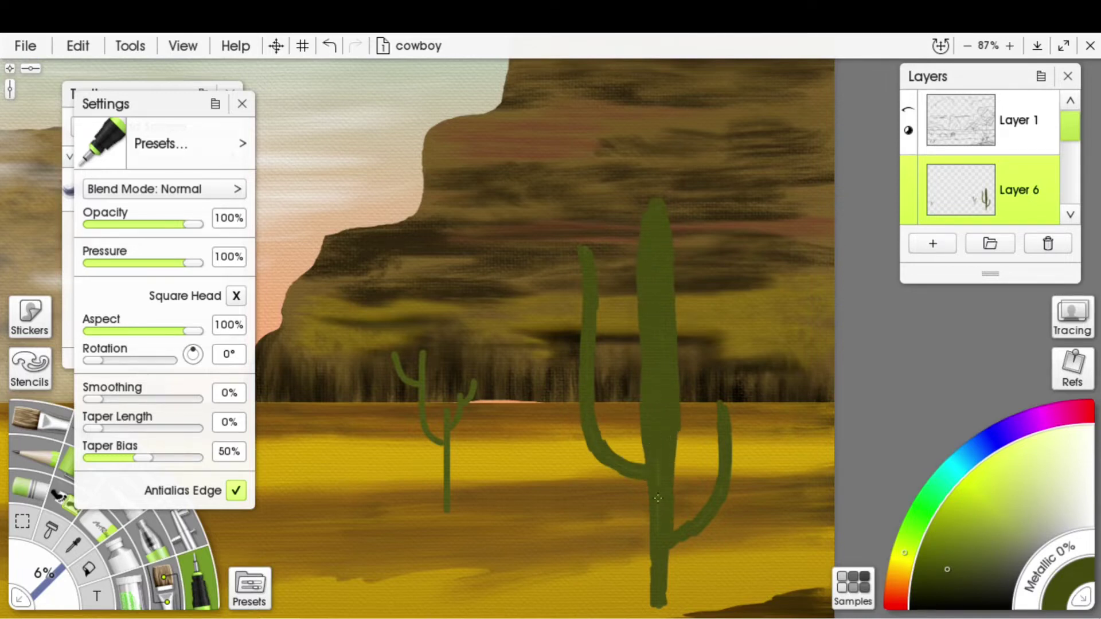
# Thicken both small cacti with a 3% pen and add thin dark rib lines inside the selected cacti with a 1% pen
pyautogui.scroll(5, 658, 499)
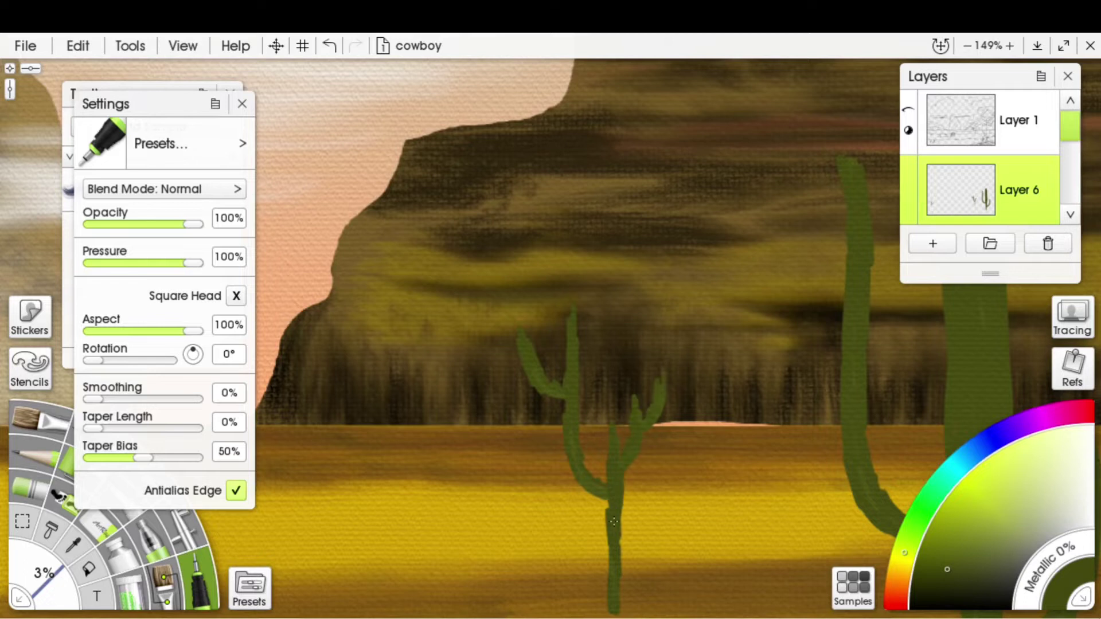
pyautogui.scroll(-4, 616, 536)
pyautogui.scroll(5, 464, 348)
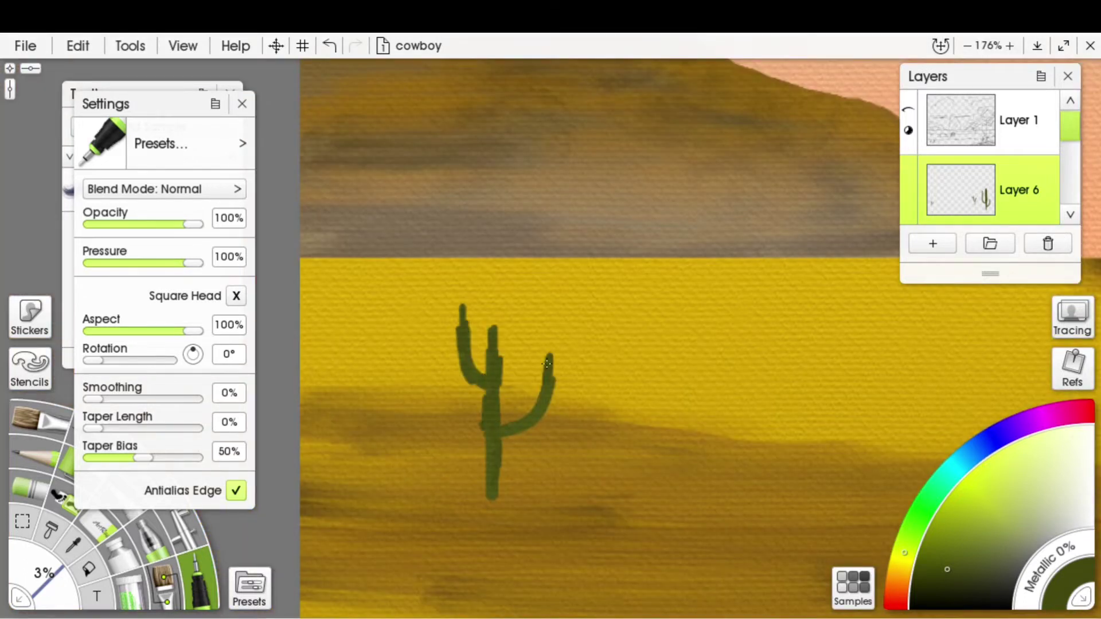
pyautogui.scroll(-6, 483, 570)
pyautogui.scroll(3, 484, 570)
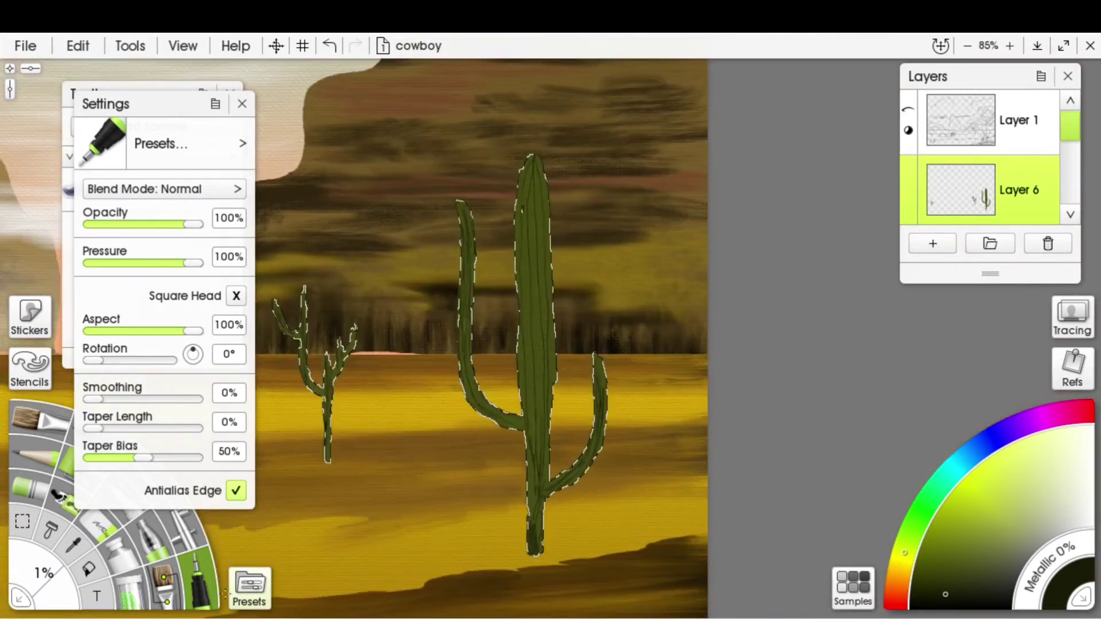
# Switch to the custom bristle brush, pick a very dark green and shade the large cactus with a 7% brush
pyautogui.click(161, 143)
pyautogui.click(246, 226)
pyautogui.click(940, 581)
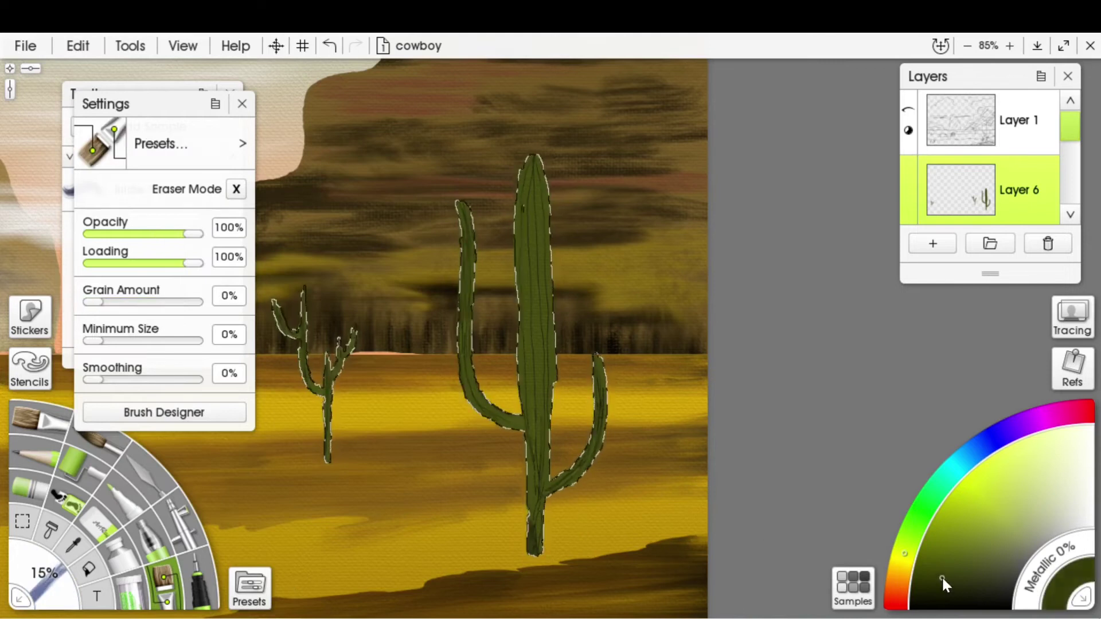
pyautogui.scroll(2, 737, 278)
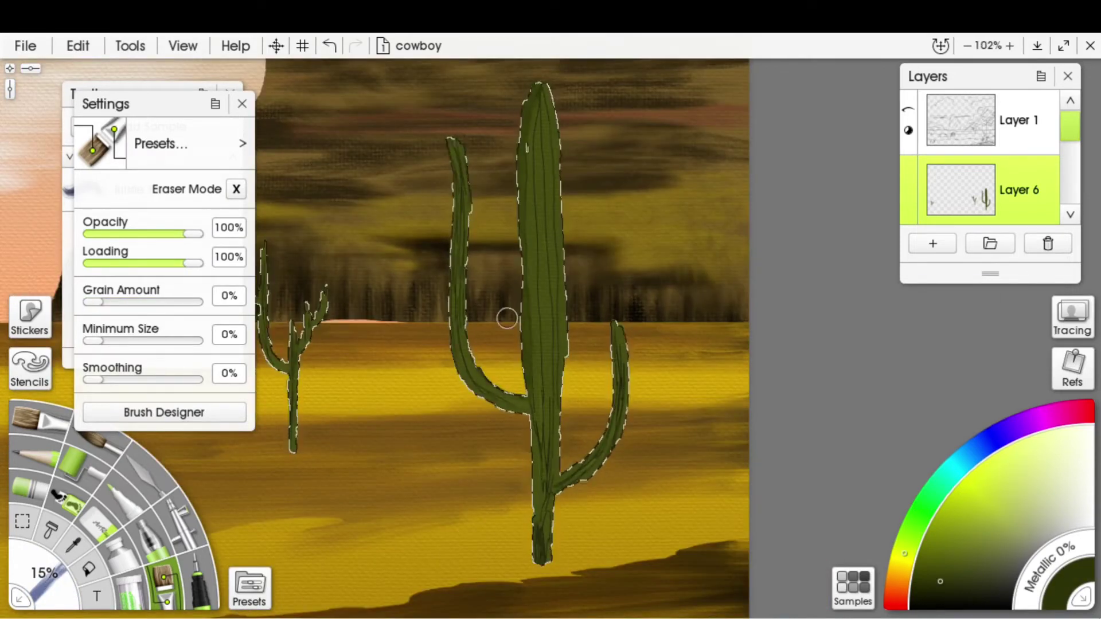
pyautogui.keyDown('alt'); pyautogui.click(529, 195); pyautogui.keyUp('alt')
pyautogui.press('[')
pyautogui.press('[')
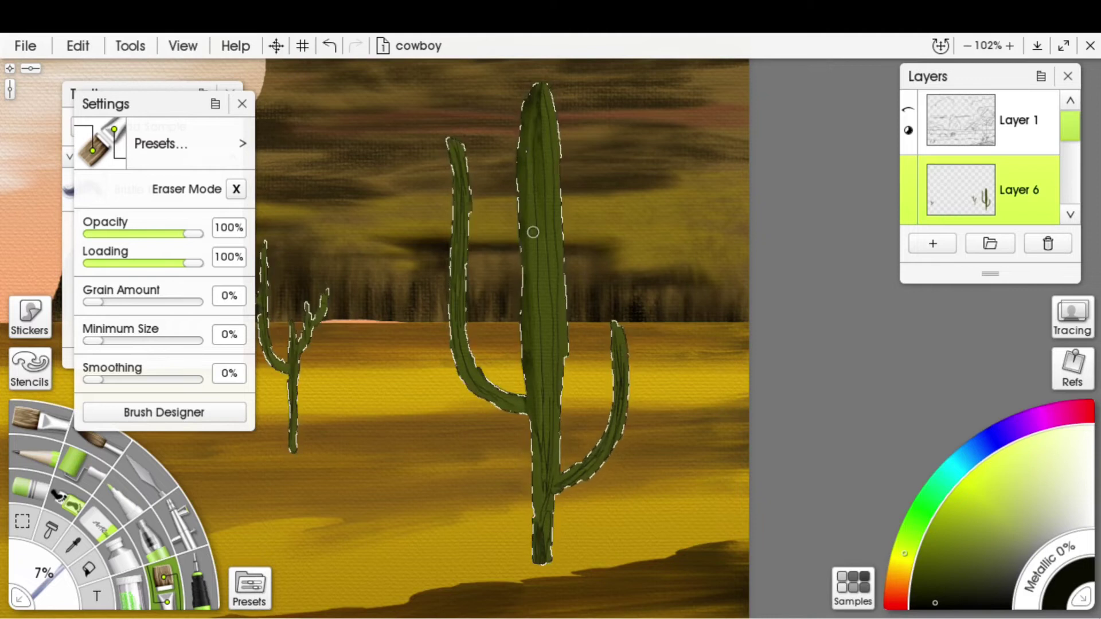
pyautogui.moveTo(558, 201); pyautogui.dragTo(555, 413)
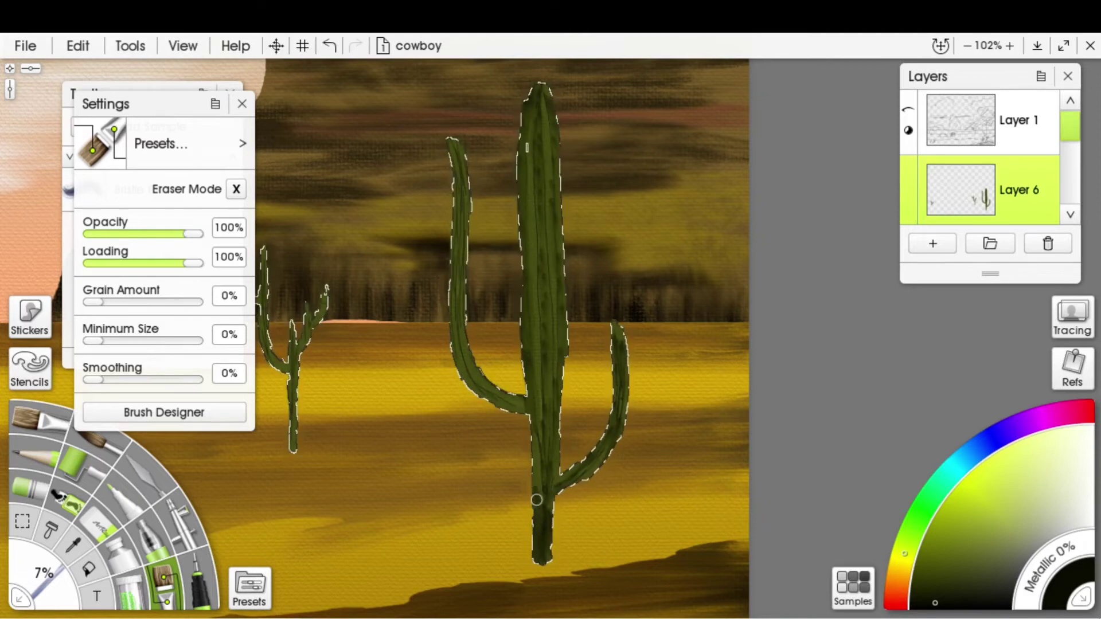
# Hide the sketch layer, return to the selected ground on Layer 5 and choose the Bristle 7 brush preset
pyautogui.scroll(-5, 535, 484)
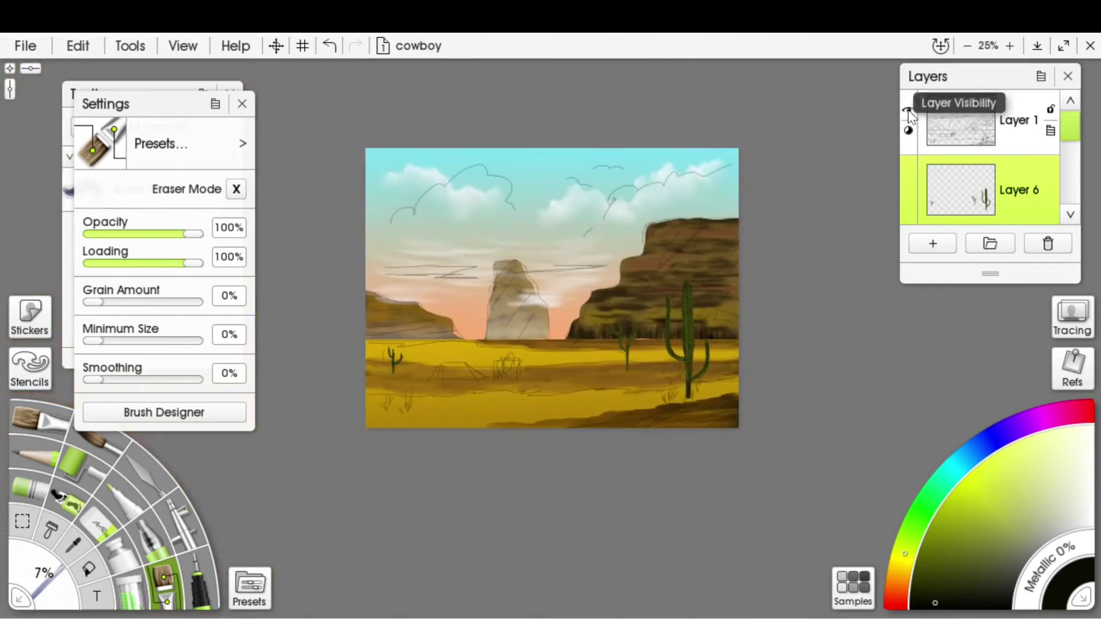
pyautogui.scroll(3, 791, 354)
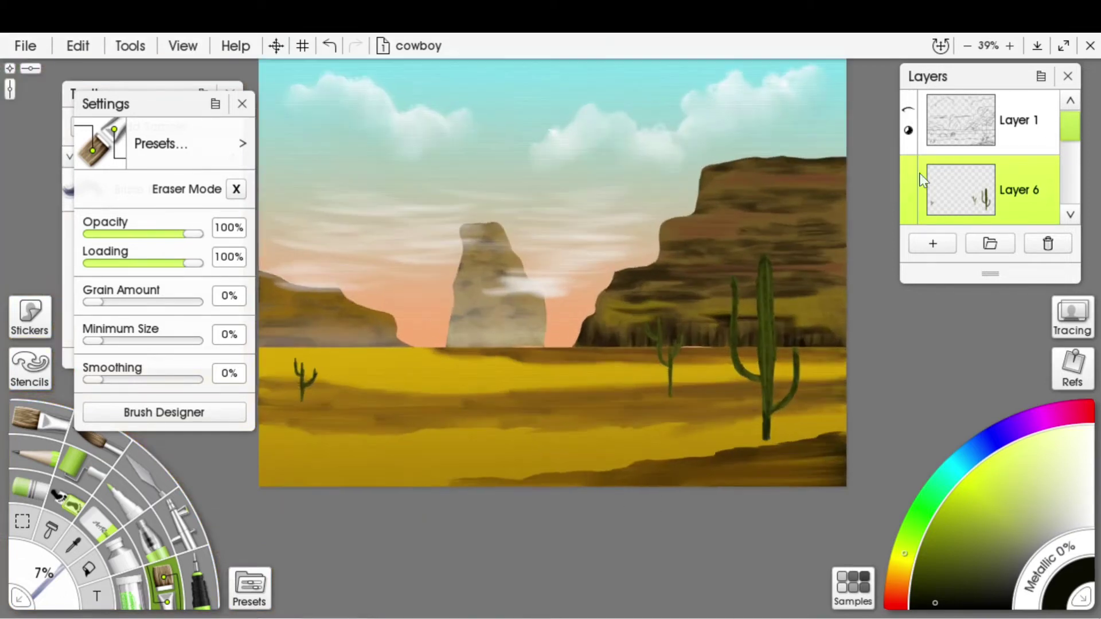
pyautogui.click(969, 156)
pyautogui.click(170, 603)
pyautogui.click(270, 281)
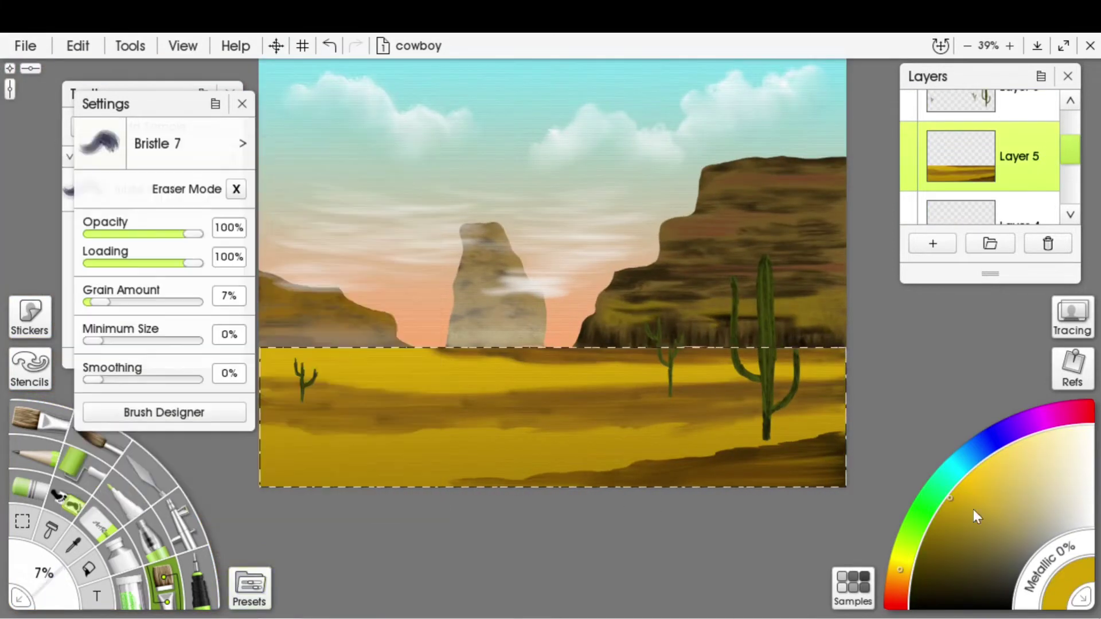
# Brush golden brown texture strokes over the yellow sand areas, starting with a 30% brush
pyautogui.scroll(2, 972, 509)
pyautogui.press(']')
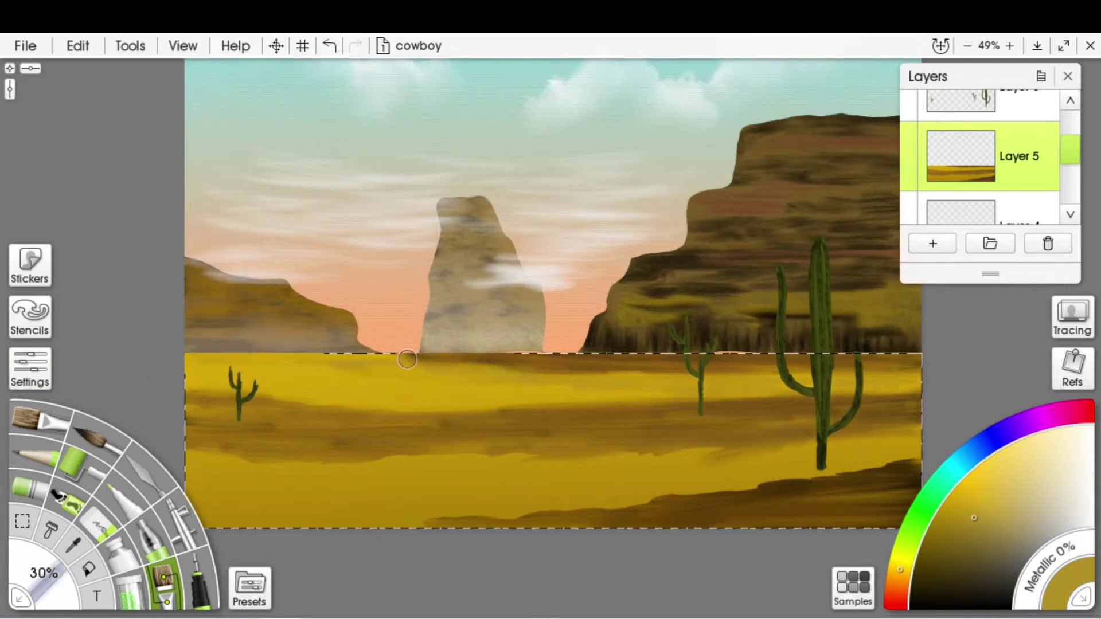
pyautogui.press(']')
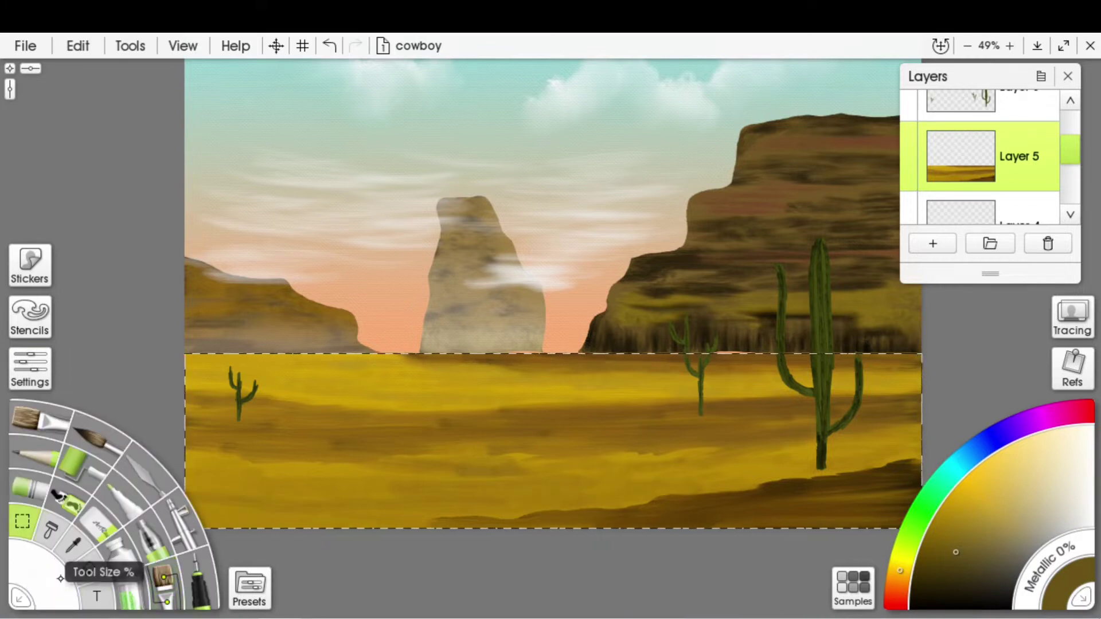
# Make a freehand selection around the brown band running across the middle of the ground
pyautogui.click(30, 369)
pyautogui.click(130, 222)
pyautogui.click(30, 369)
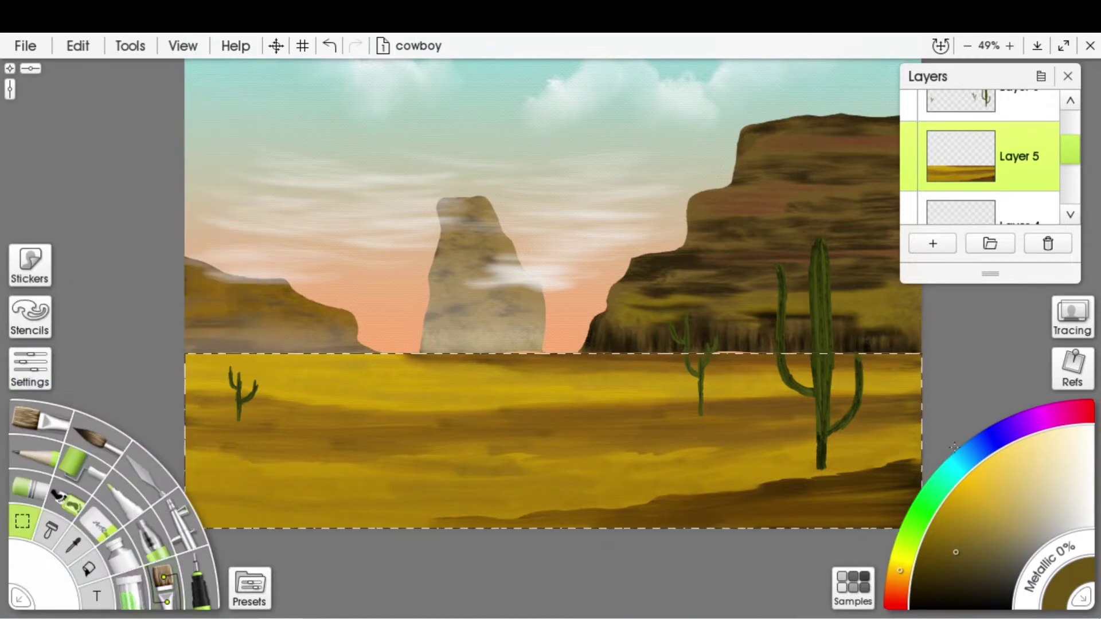
pyautogui.moveTo(930, 393); pyautogui.dragTo(784, 395)
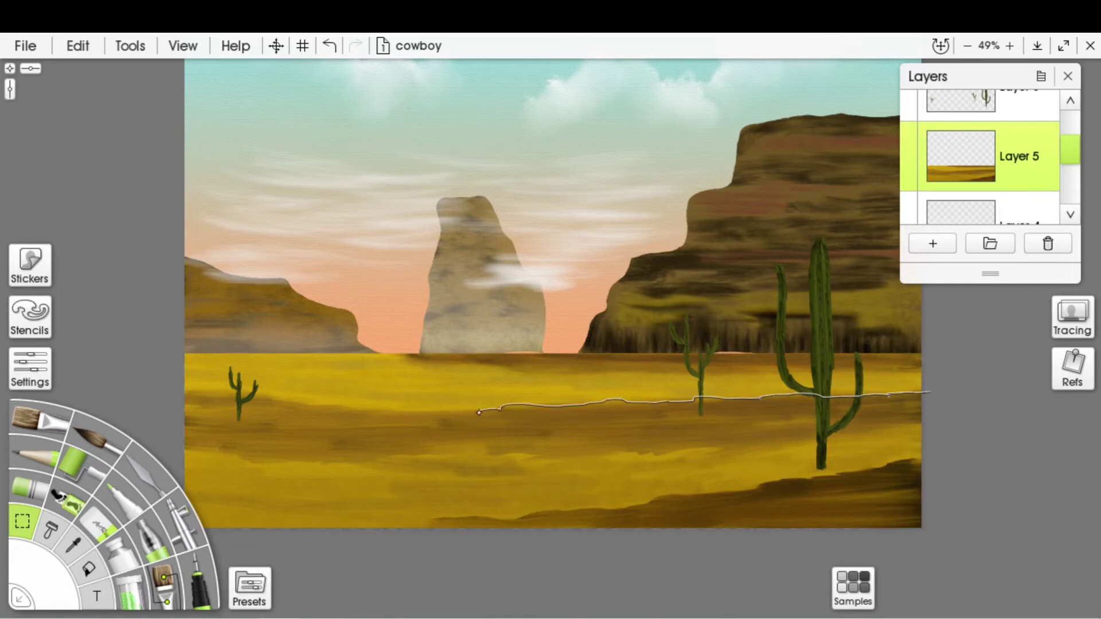
pyautogui.moveTo(478, 412); pyautogui.dragTo(188, 393)
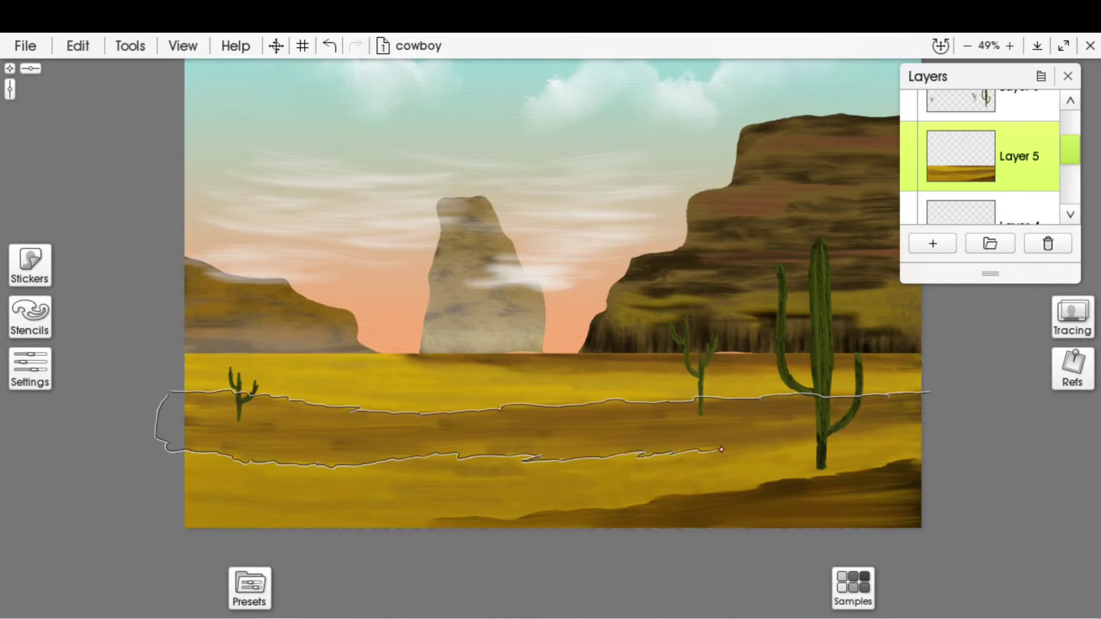
pyautogui.moveTo(721, 450); pyautogui.dragTo(862, 435)
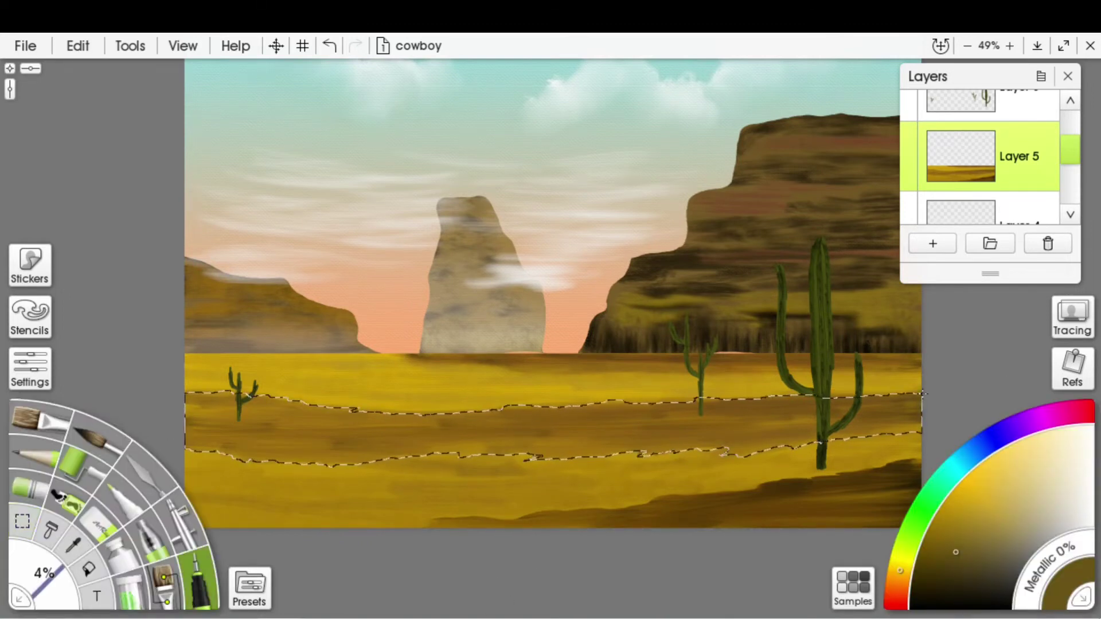
# Brush very dark brown shading along the lower edge of the selected ground band with a 37% custom bristle brush
pyautogui.click(964, 563)
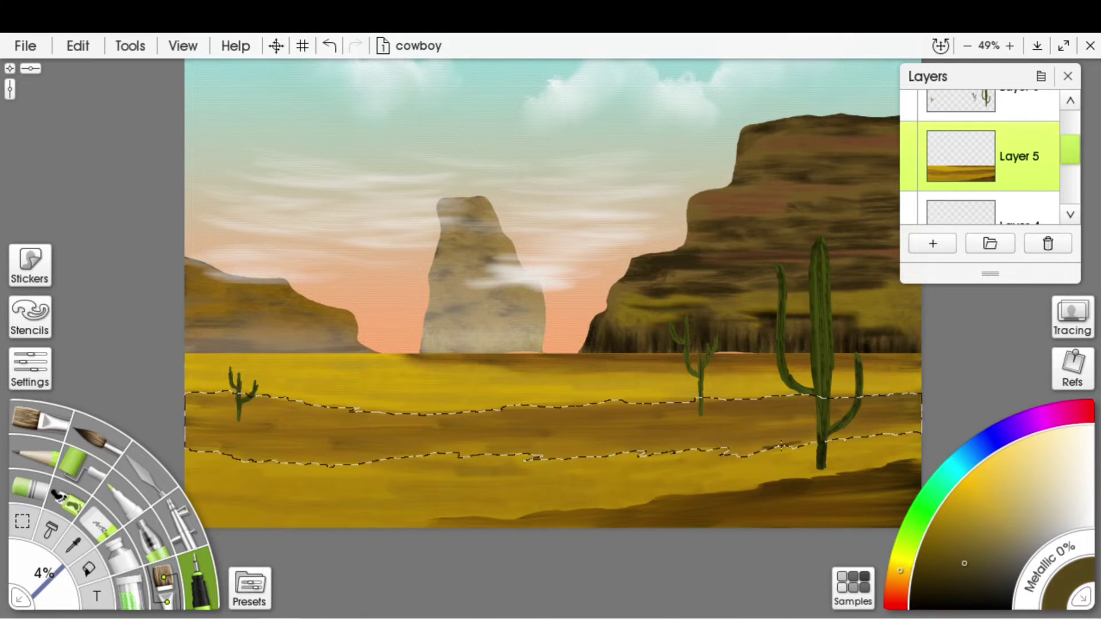
pyautogui.click(248, 588)
pyautogui.click(143, 457)
pyautogui.scroll(-2, 312, 344)
pyautogui.click(425, 152)
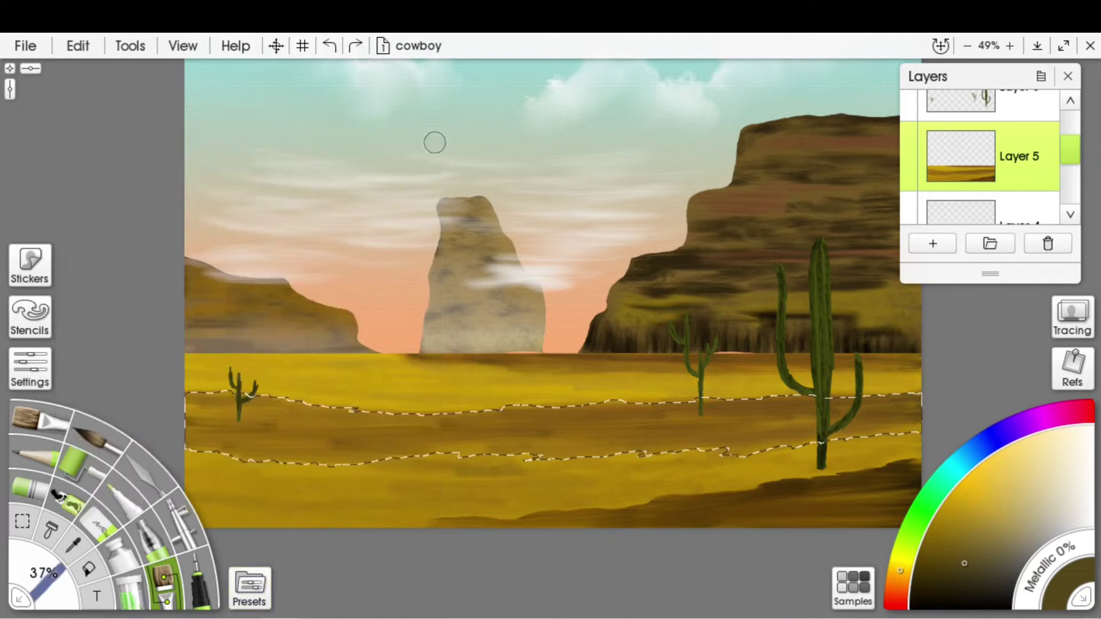
pyautogui.click(29, 367)
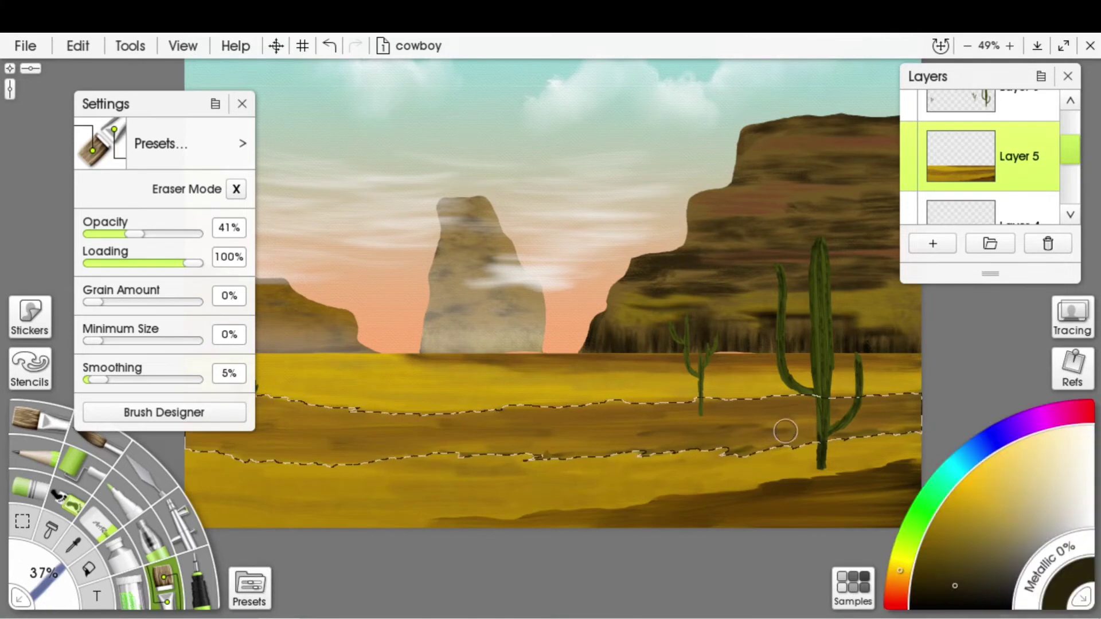
pyautogui.moveTo(498, 460); pyautogui.dragTo(656, 450)
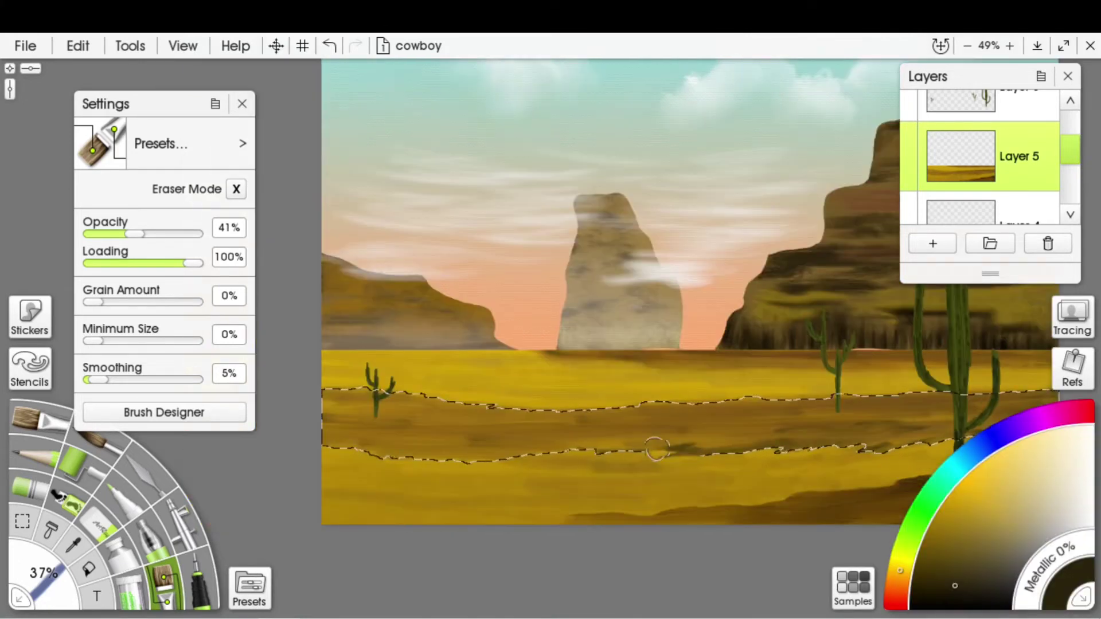
pyautogui.moveTo(573, 445)
pyautogui.mouseDown()
pyautogui.moveTo(386, 451)
pyautogui.moveTo(542, 450)
pyautogui.moveTo(634, 383)
pyautogui.moveTo(278, 388)
pyautogui.moveTo(830, 376)
pyautogui.mouseUp()
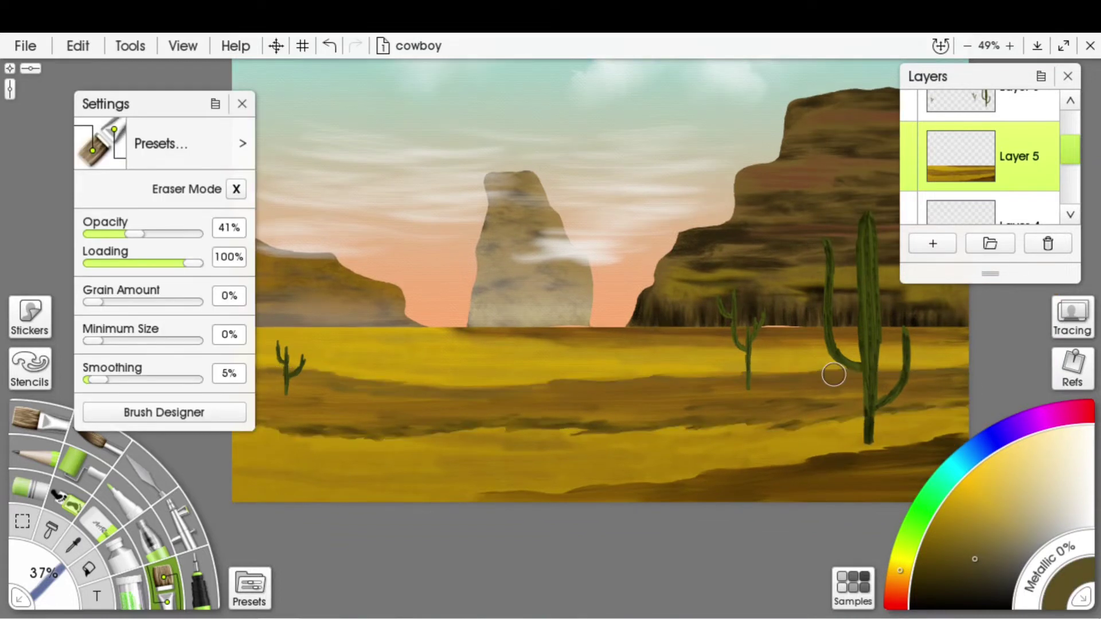
# Deselect the brown ground band and show the sketch on Layer 1 again
pyautogui.hotkey('ctrl', 'd')
pyautogui.hotkey('ctrl', '-')
pyautogui.hotkey('ctrl', '+')
pyautogui.scroll(3, 975, 155)
pyautogui.click(908, 135)
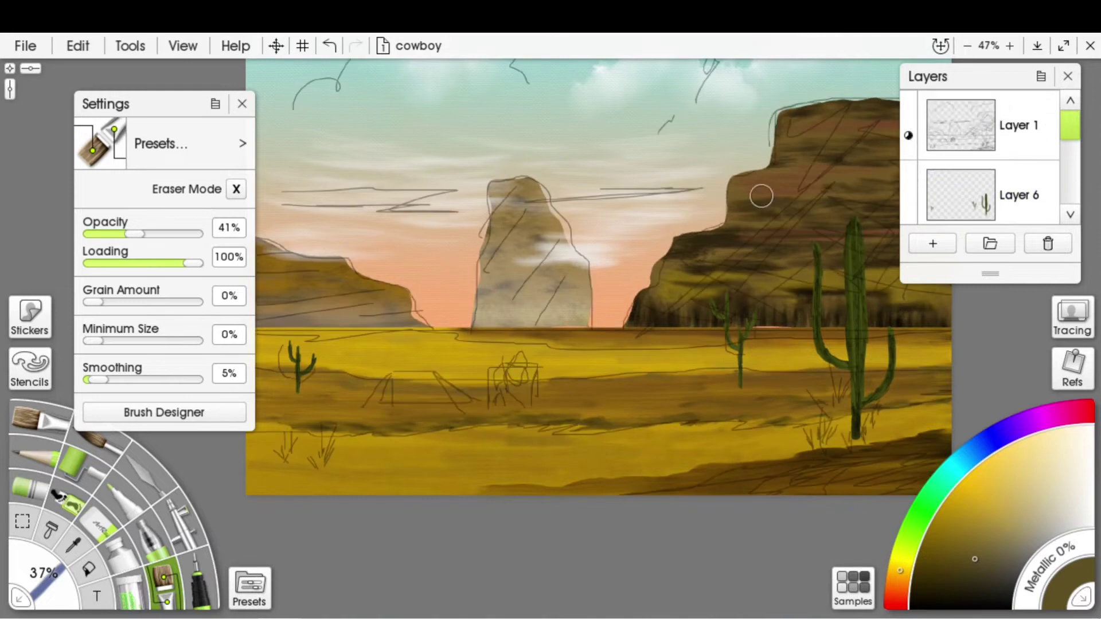
# Try to outline the sketched tent with straight dark ink pen lines, starting with a 3% nib
pyautogui.hotkey('ctrl', '+')
pyautogui.press('i')
pyautogui.moveTo(444, 393); pyautogui.dragTo(443, 429)
pyautogui.press(']')
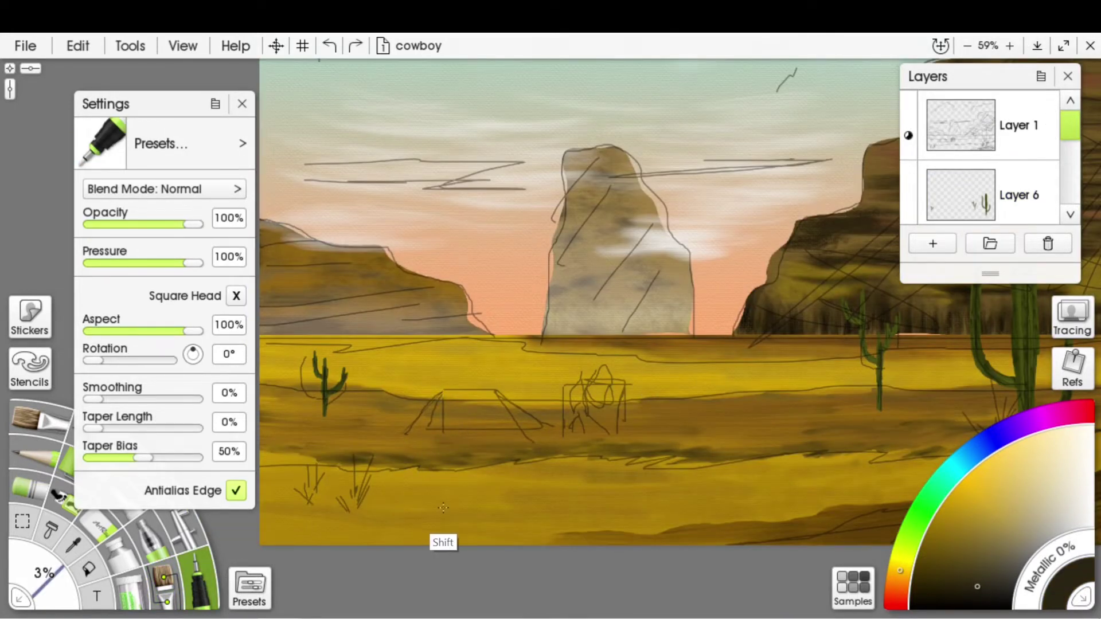
pyautogui.keyDown('shift'); pyautogui.click(434, 430); pyautogui.keyUp('shift')
pyautogui.keyDown('shift'); pyautogui.click(539, 430); pyautogui.keyUp('shift')
pyautogui.keyDown('shift'); pyautogui.click(509, 392); pyautogui.keyUp('shift')
pyautogui.keyDown('shift'); pyautogui.click(443, 392); pyautogui.keyUp('shift')
pyautogui.press('[')
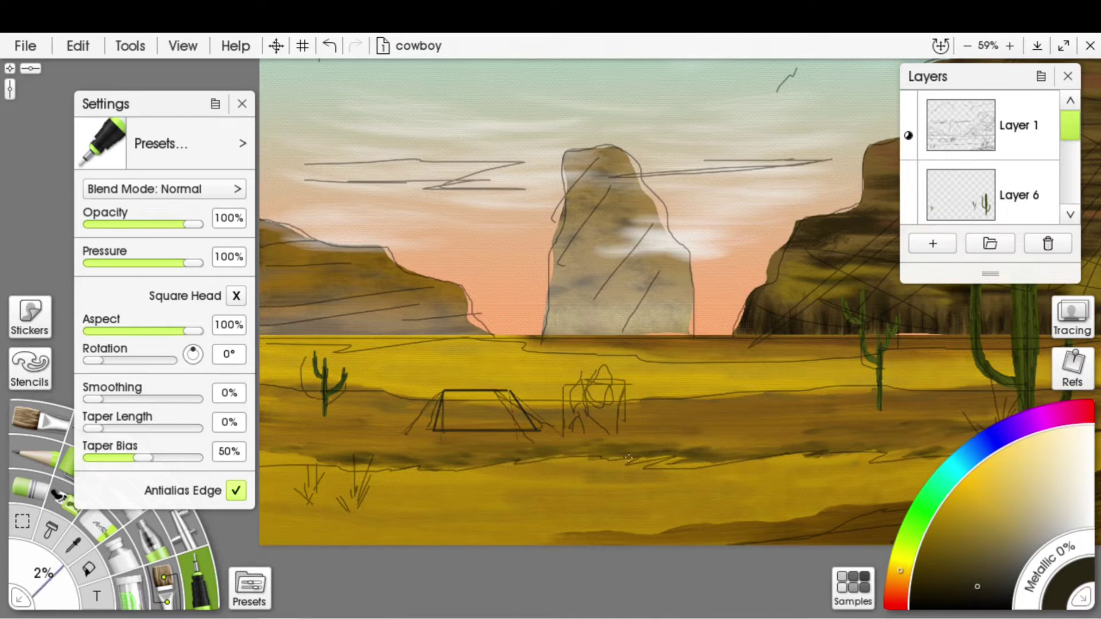
# Try to draw a thin campfire stand beside the tent on Layer 5 and undo the ink lines
pyautogui.hotkey('ctrl', 'z')
pyautogui.moveTo(640, 405)
pyautogui.mouseDown()
pyautogui.moveTo(639, 433)
pyautogui.moveTo(681, 433)
pyautogui.moveTo(688, 407)
pyautogui.mouseUp()
pyautogui.click(908, 115)
pyautogui.scroll(3, 555, 327)
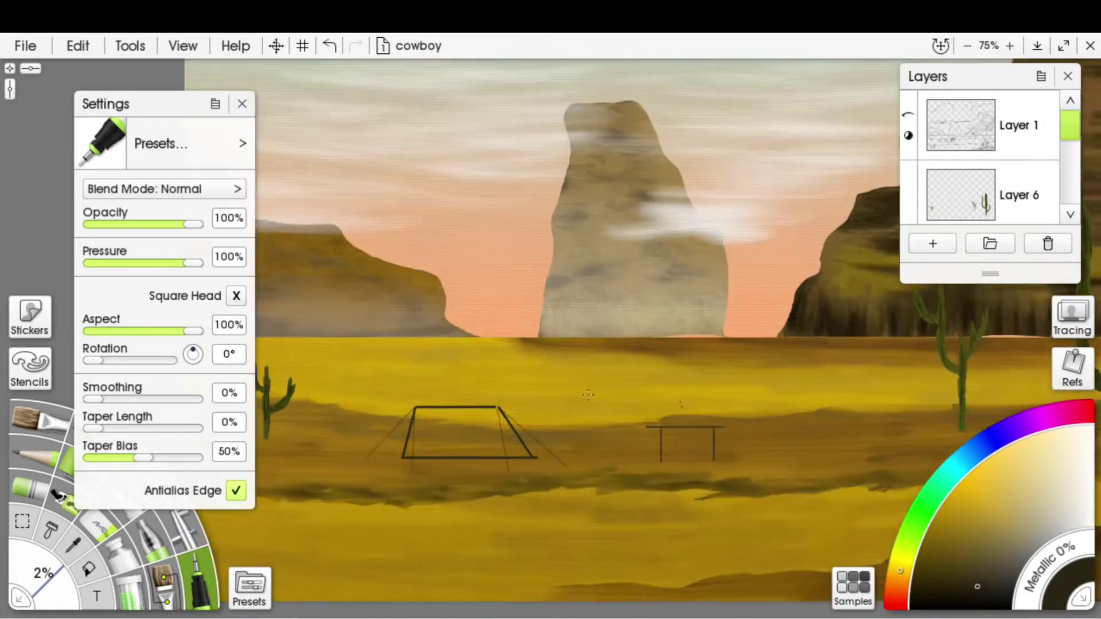
pyautogui.scroll(-1, 1005, 151)
pyautogui.click(1005, 151)
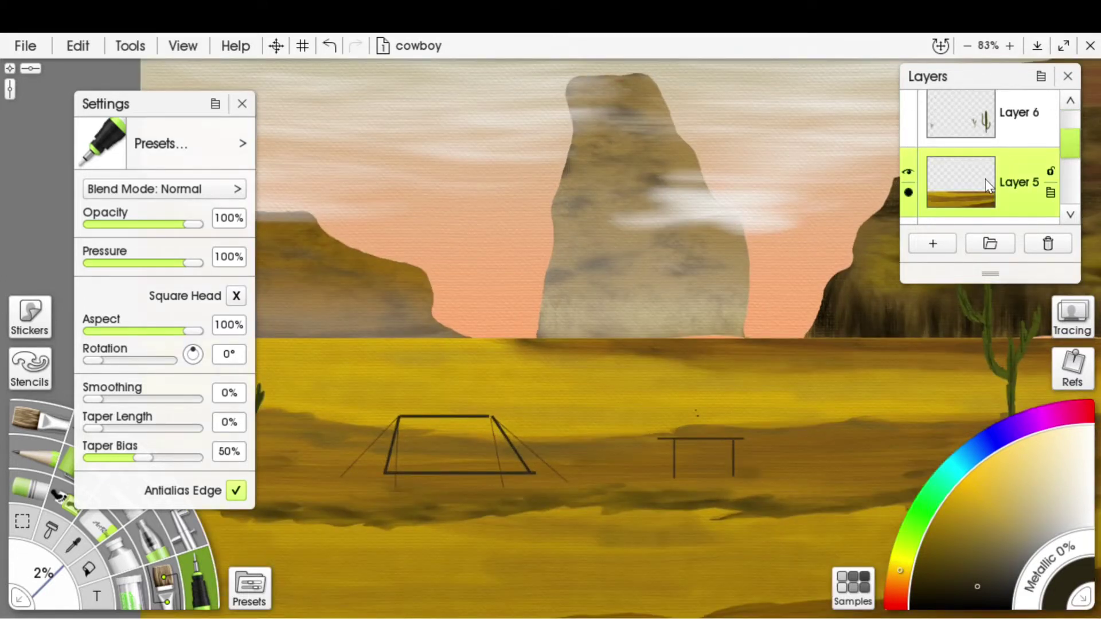
pyautogui.hotkey('ctrl', 'z')
# Add a new layer above the cacti and make a four-cornered polygon selection around the sketched tent
pyautogui.hotkey('ctrl', 'shift', 'n')
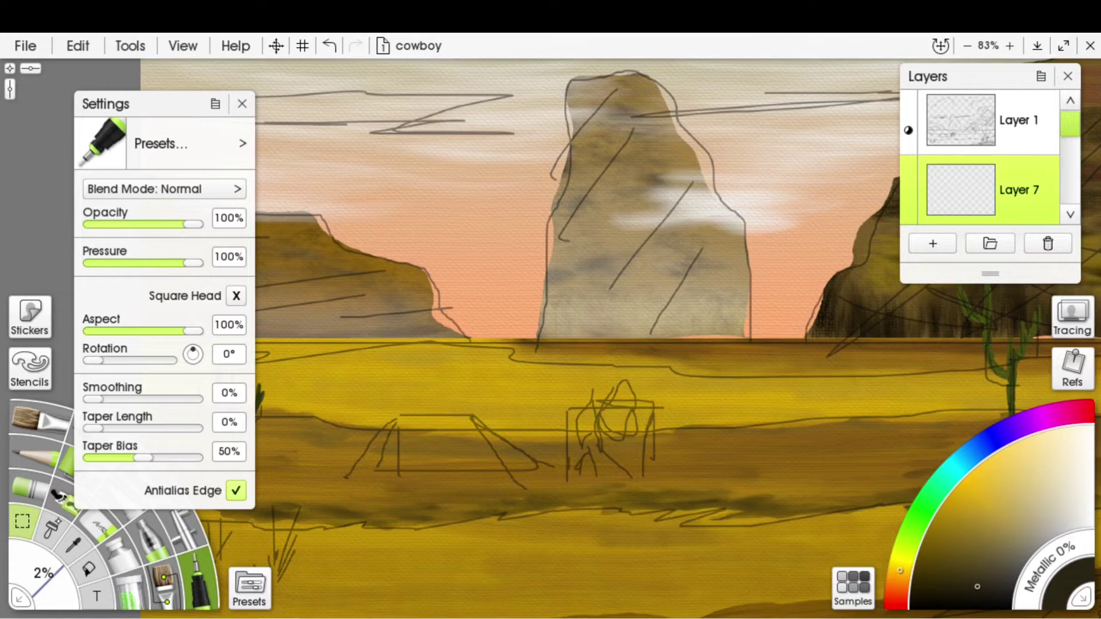
pyautogui.click(22, 522)
pyautogui.click(403, 414)
pyautogui.click(483, 414)
pyautogui.click(534, 468)
pyautogui.click(375, 469)
# Fill the tent selection with a linear gradient running from olive brown to very dark brown
pyautogui.click(88, 568)
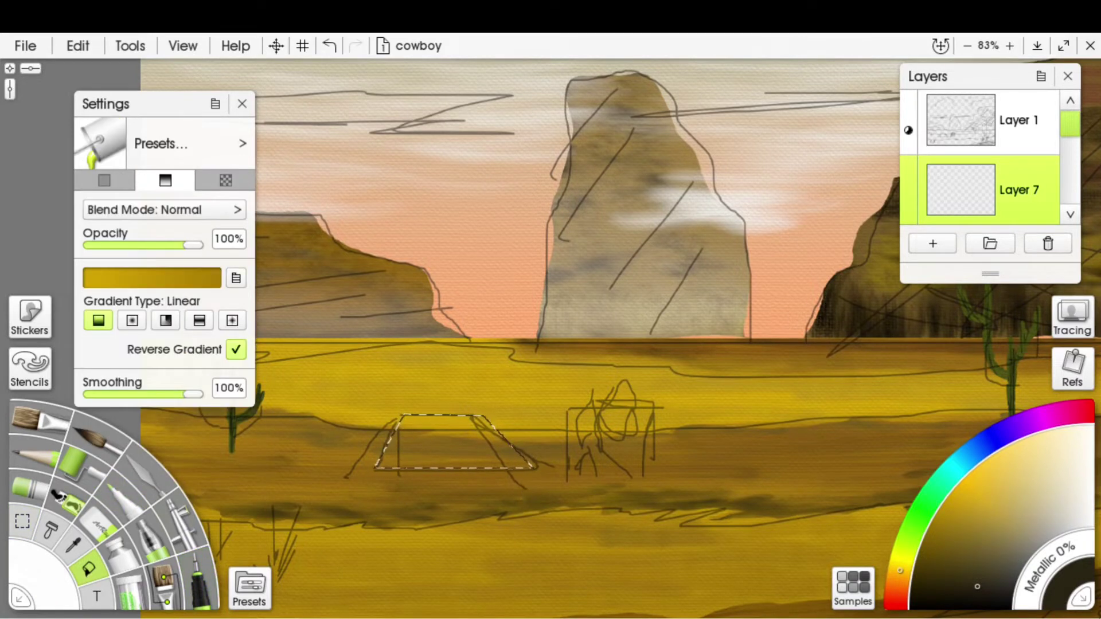
pyautogui.click(242, 104)
pyautogui.click(197, 579)
pyautogui.click(89, 569)
pyautogui.click(30, 368)
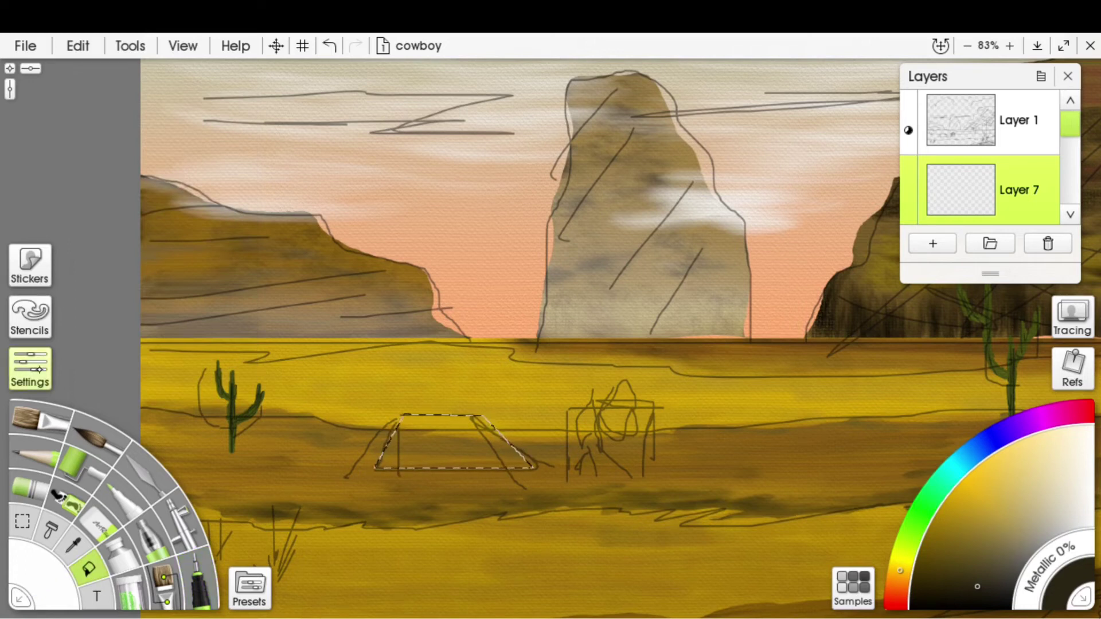
pyautogui.click(152, 278)
pyautogui.click(741, 297)
pyautogui.click(700, 409)
pyautogui.click(690, 461)
pyautogui.click(397, 298)
pyautogui.click(700, 408)
pyautogui.click(689, 461)
pyautogui.click(487, 427)
# Deselect the filled tent and hide the sketch on Layer 1
pyautogui.click(909, 113)
pyautogui.click(909, 113)
pyautogui.hotkey('ctrl', 'd')
pyautogui.click(910, 114)
# Draw the tent's dark poles and edge lines with the 2% ink pen
pyautogui.click(198, 579)
pyautogui.moveTo(388, 428)
pyautogui.mouseDown()
pyautogui.moveTo(326, 464)
pyautogui.moveTo(379, 475)
pyautogui.mouseUp()
pyautogui.moveTo(482, 415)
pyautogui.mouseDown()
pyautogui.moveTo(573, 458)
pyautogui.moveTo(539, 473)
pyautogui.moveTo(489, 430)
pyautogui.mouseUp()
pyautogui.hotkey('ctrl', 'z')
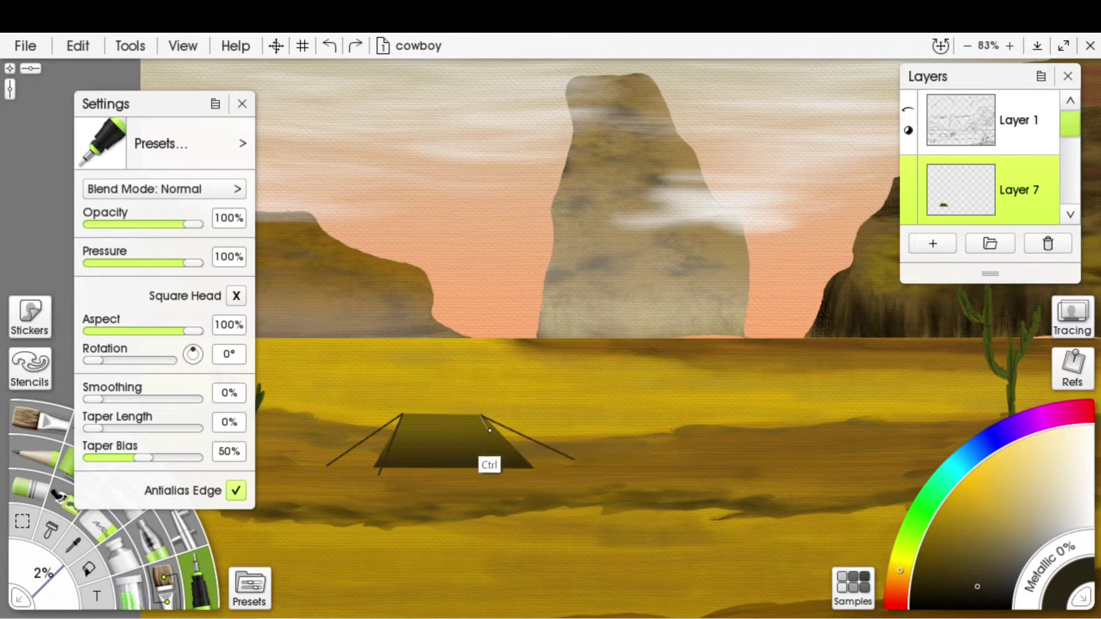
# Draw a small campfire stand with a hanging pot beside the tent, thickening it with a 6% custom bristle brush
pyautogui.moveTo(631, 468); pyautogui.dragTo(632, 489)
pyautogui.moveTo(666, 467)
pyautogui.mouseDown()
pyautogui.moveTo(667, 488)
pyautogui.moveTo(676, 466)
pyautogui.mouseUp()
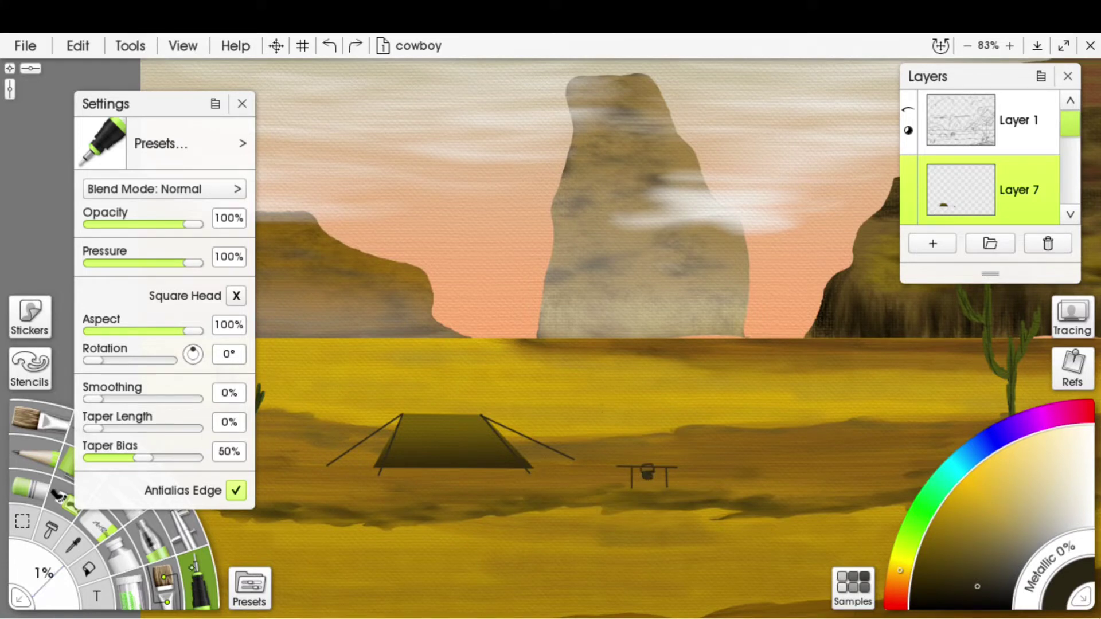
pyautogui.press('o')
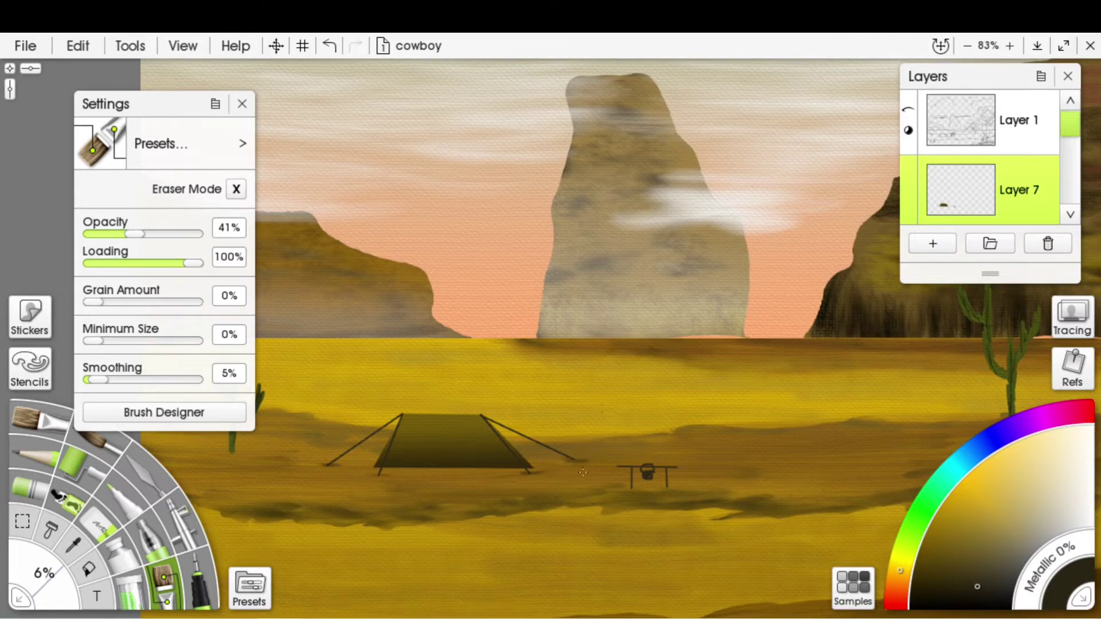
pyautogui.scroll(4, 582, 472)
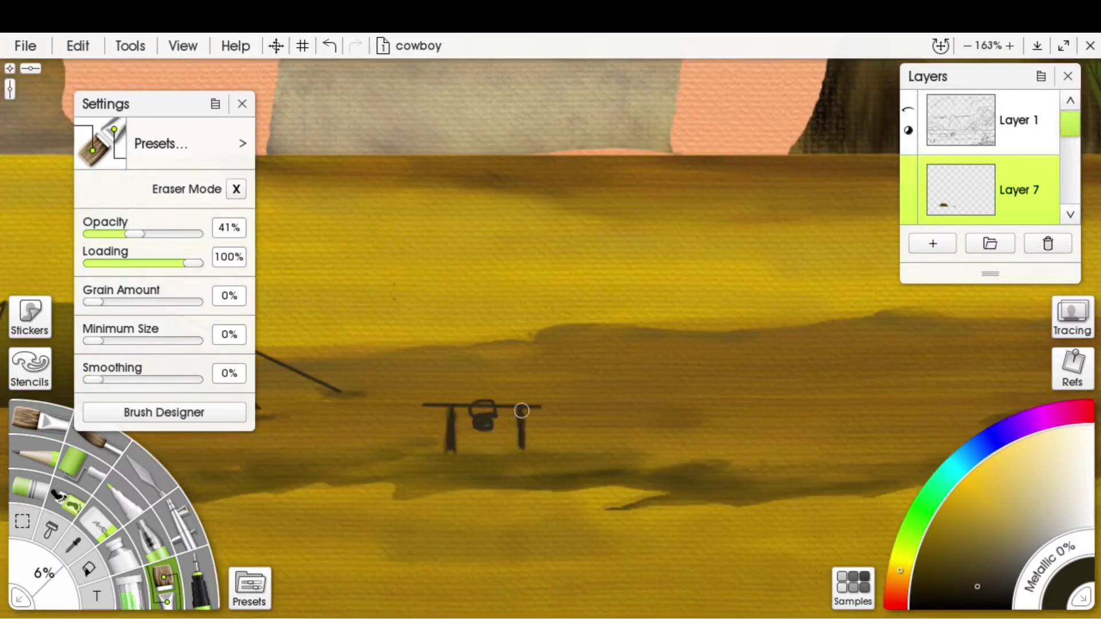
# Paint a small bright yellow fire with orange accents beneath the hanging pot
pyautogui.click(969, 504)
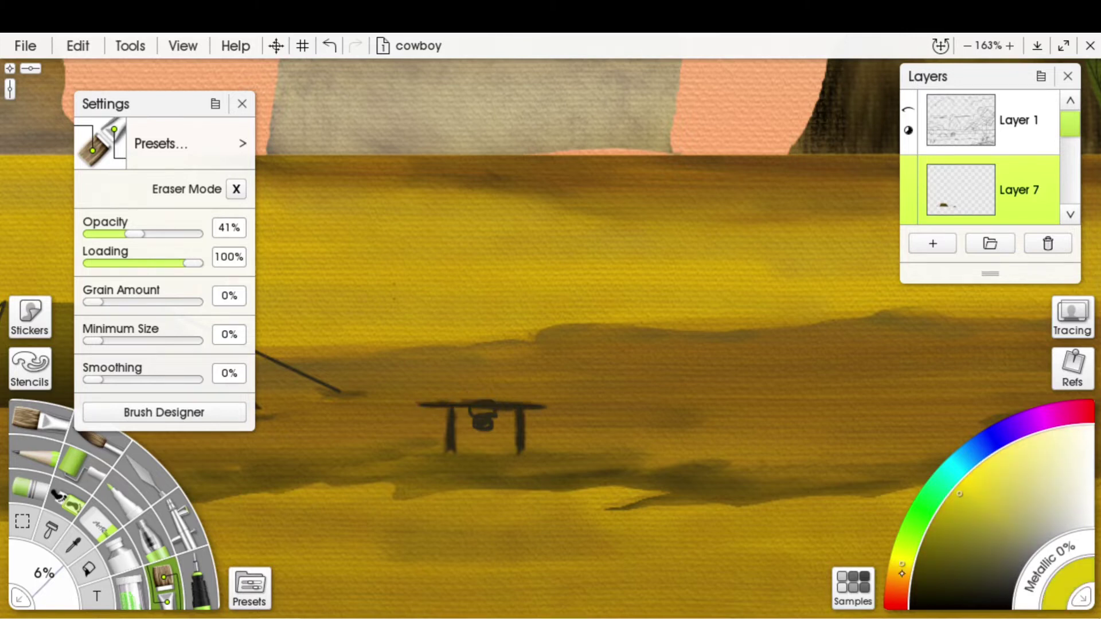
pyautogui.click(961, 481)
pyautogui.moveTo(484, 441)
pyautogui.mouseDown()
pyautogui.moveTo(491, 430)
pyautogui.moveTo(485, 447)
pyautogui.mouseUp()
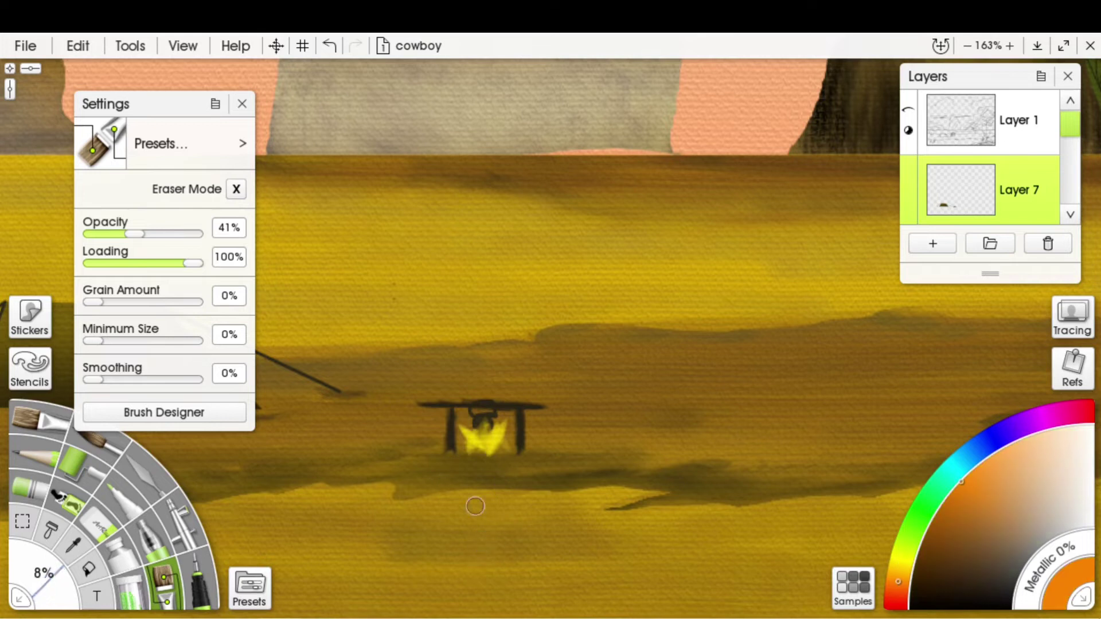
pyautogui.scroll(-5, 495, 447)
pyautogui.scroll(5, 495, 447)
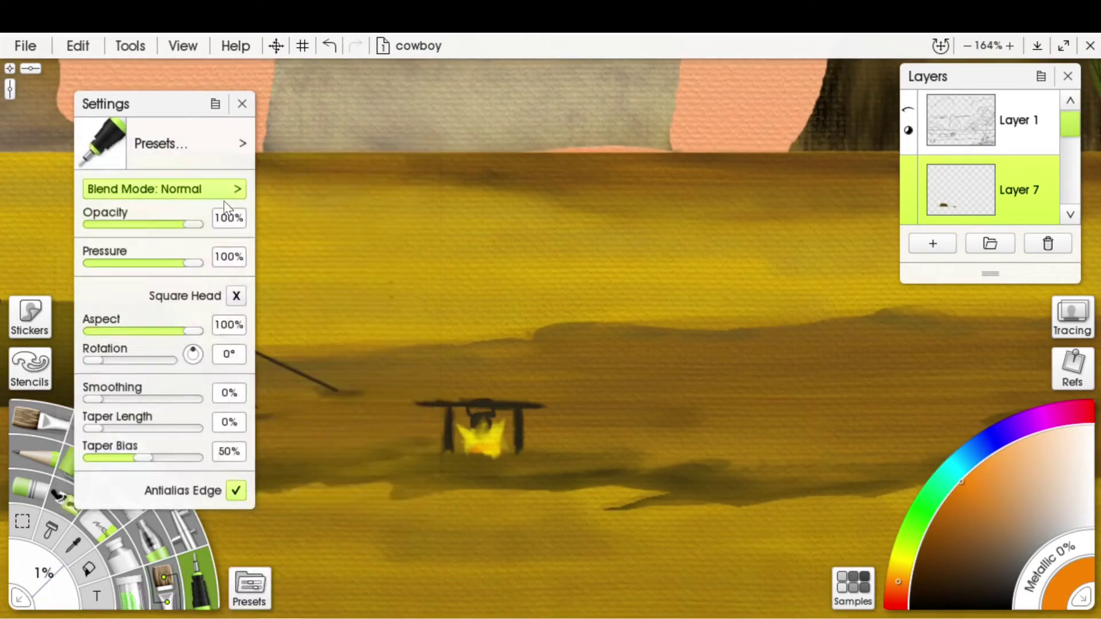
# Choose a smoky brush preset, enlarge it and paint white smoke curling up from the campfire pot
pyautogui.click(172, 143)
pyautogui.click(182, 216)
pyautogui.scroll(-15, 312, 344)
pyautogui.click(311, 344)
pyautogui.click(311, 321)
pyautogui.press(']')
pyautogui.press(']')
pyautogui.press(']')
pyautogui.moveTo(485, 388)
pyautogui.mouseDown()
pyautogui.moveTo(528, 273)
pyautogui.moveTo(531, 298)
pyautogui.moveTo(540, 261)
pyautogui.moveTo(589, 224)
pyautogui.mouseUp()
pyautogui.scroll(-1, 670, 356)
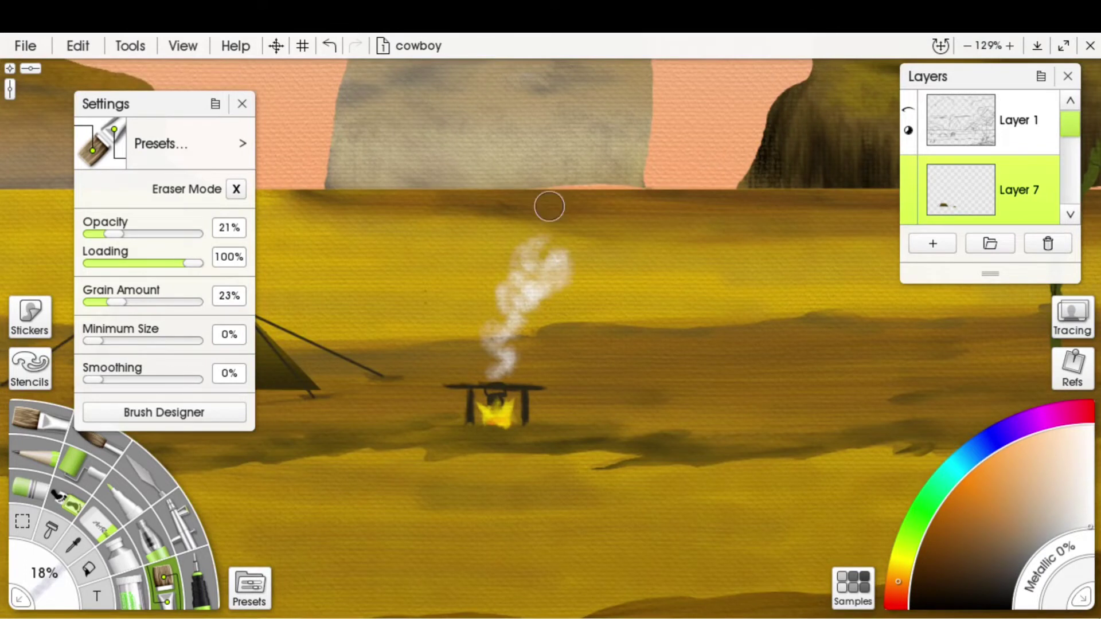
# Choose a grass brush preset from the Nature group
pyautogui.scroll(-4, 589, 391)
pyautogui.moveTo(516, 258); pyautogui.dragTo(385, 274)
pyautogui.click(39, 420)
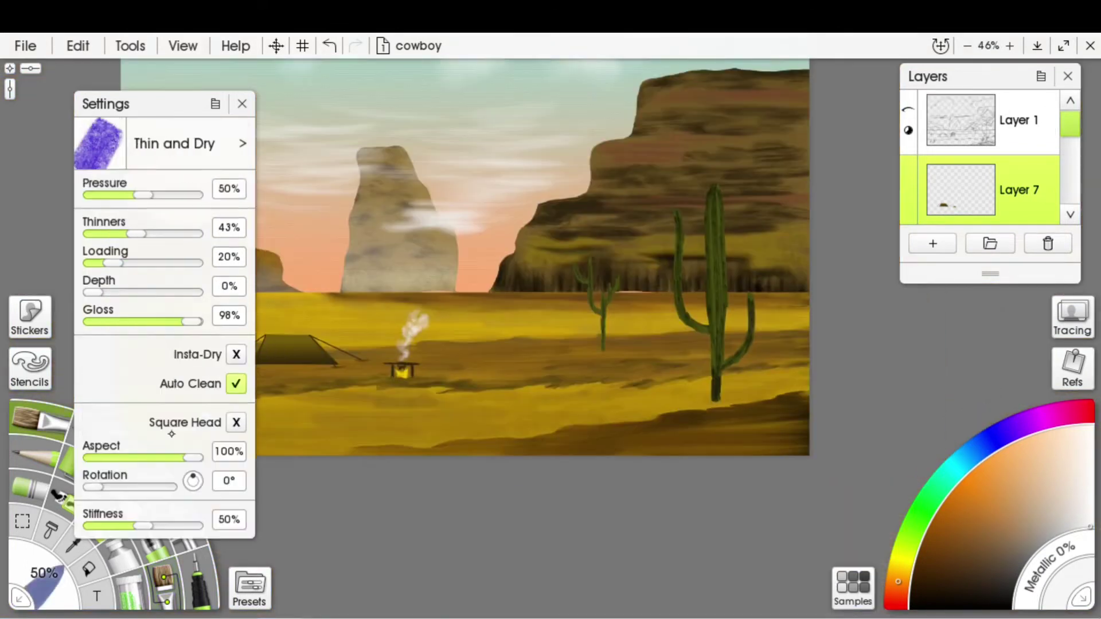
pyautogui.click(242, 104)
pyautogui.click(250, 587)
pyautogui.click(166, 430)
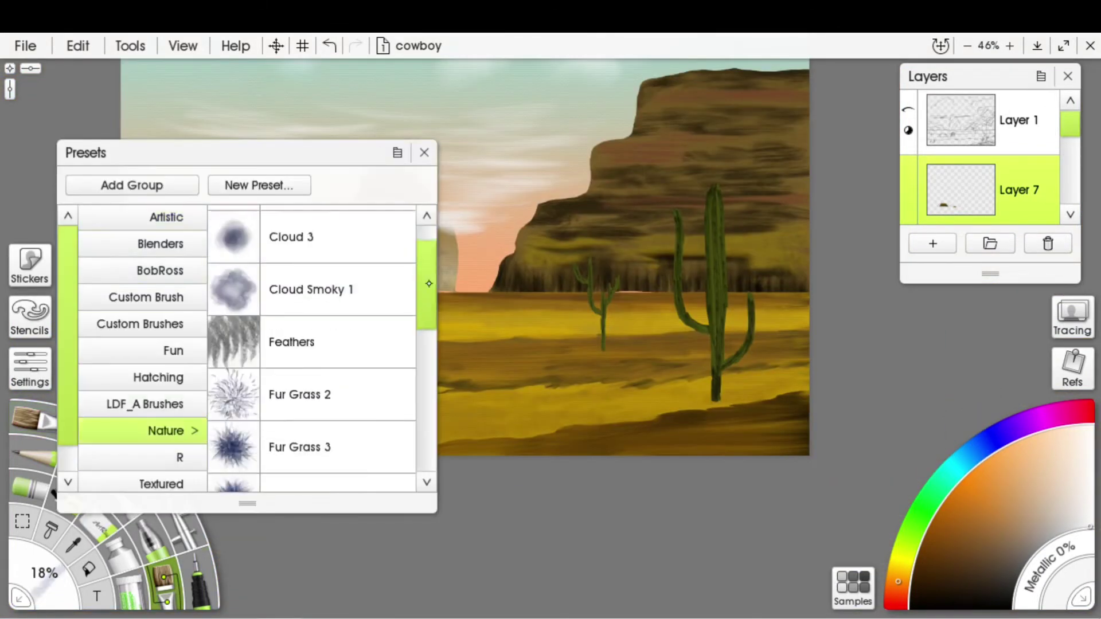
pyautogui.click(298, 401)
pyautogui.click(298, 411)
pyautogui.click(424, 153)
# Enlarge the grass brush and paint dark scrub over the brown foreground around the large cactus's base
pyautogui.press(']')
pyautogui.press(']')
pyautogui.press(']')
pyautogui.press(']')
pyautogui.moveTo(795, 390)
pyautogui.mouseDown()
pyautogui.moveTo(743, 391)
pyautogui.moveTo(731, 408)
pyautogui.moveTo(794, 410)
pyautogui.moveTo(648, 422)
pyautogui.mouseUp()
pyautogui.press(']')
pyautogui.press(']')
pyautogui.keyDown('alt'); pyautogui.click(789, 429); pyautogui.keyUp('alt')
pyautogui.moveTo(789, 428)
pyautogui.mouseDown()
pyautogui.moveTo(776, 393)
pyautogui.moveTo(665, 441)
pyautogui.moveTo(642, 428)
pyautogui.mouseUp()
# Paint smaller dark scrub across the middle ground and around the small cactus and sand near the tent
pyautogui.press('[')
pyautogui.moveTo(790, 365)
pyautogui.mouseDown()
pyautogui.moveTo(766, 338)
pyautogui.moveTo(672, 376)
pyautogui.moveTo(675, 360)
pyautogui.moveTo(563, 359)
pyautogui.moveTo(595, 424)
pyautogui.moveTo(554, 371)
pyautogui.moveTo(508, 366)
pyautogui.mouseUp()
pyautogui.press('[')
pyautogui.press('[')
pyautogui.press('[')
pyautogui.moveTo(189, 361)
pyautogui.mouseDown()
pyautogui.moveTo(172, 338)
pyautogui.moveTo(177, 376)
pyautogui.moveTo(198, 380)
pyautogui.moveTo(151, 401)
pyautogui.moveTo(243, 420)
pyautogui.moveTo(157, 423)
pyautogui.moveTo(195, 438)
pyautogui.mouseUp()
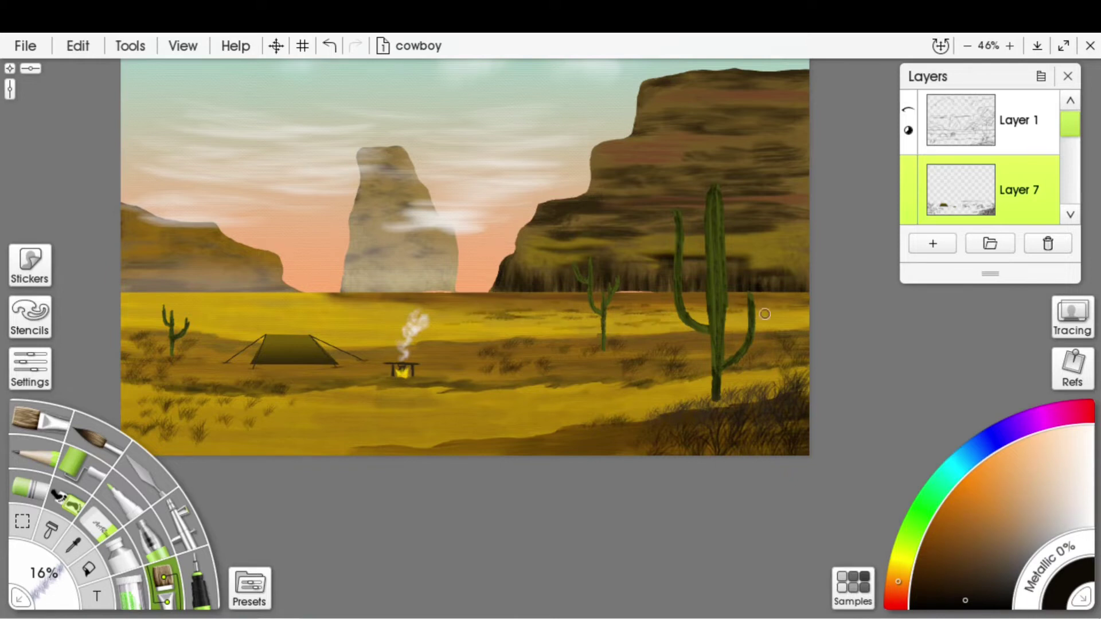
# Enlarge the grass brush and paint dark tufts along the yellow sand between the campfire and the large cactus
pyautogui.press(']')
pyautogui.press(']')
pyautogui.press(']')
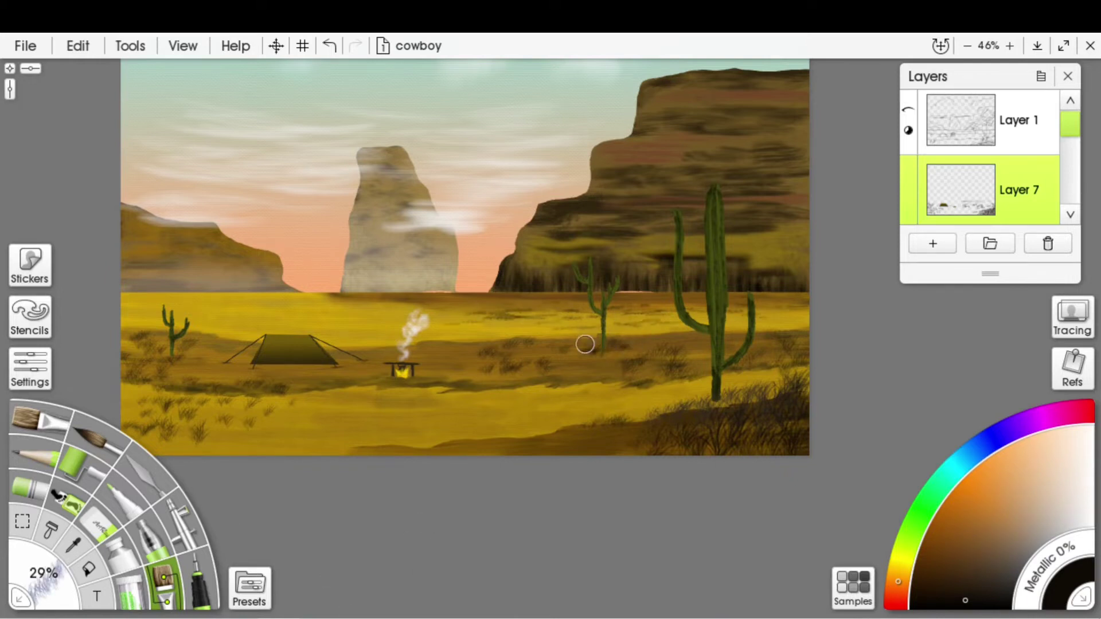
pyautogui.moveTo(685, 384); pyautogui.dragTo(425, 398)
pyautogui.moveTo(633, 390); pyautogui.dragTo(448, 411)
pyautogui.hotkey('shift', ']')
pyautogui.moveTo(587, 396); pyautogui.dragTo(453, 421)
pyautogui.moveTo(688, 387); pyautogui.dragTo(644, 407)
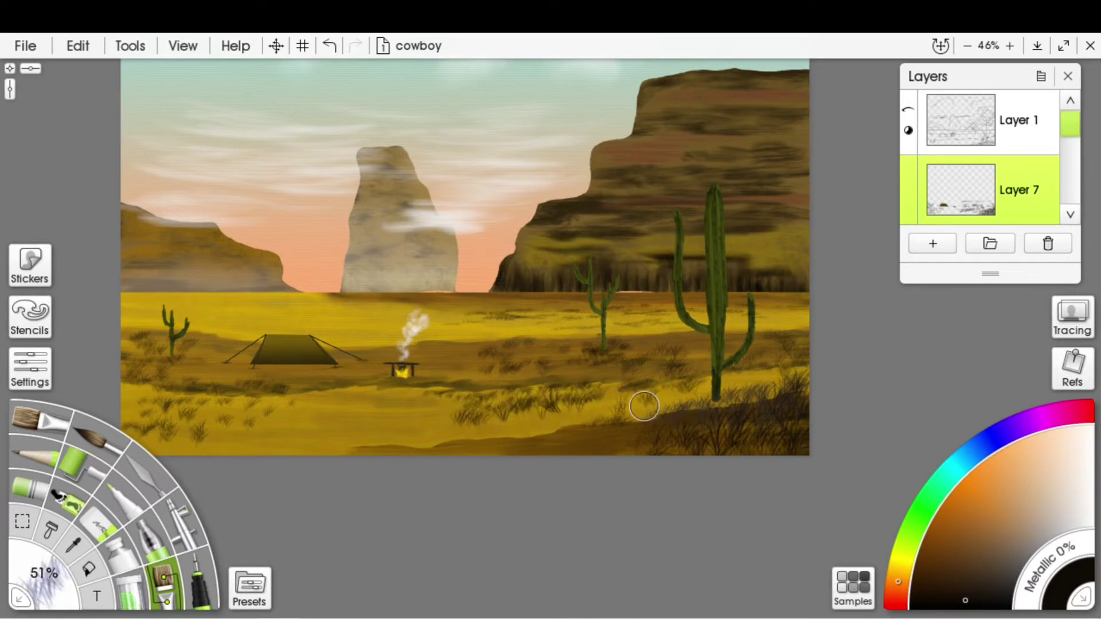
# Choose the bird-shaped brush preset
pyautogui.scroll(-3, 979, 180)
pyautogui.scroll(3, 979, 180)
pyautogui.click(249, 588)
pyautogui.moveTo(427, 273); pyautogui.dragTo(421, 452)
pyautogui.click(298, 307)
pyautogui.click(424, 152)
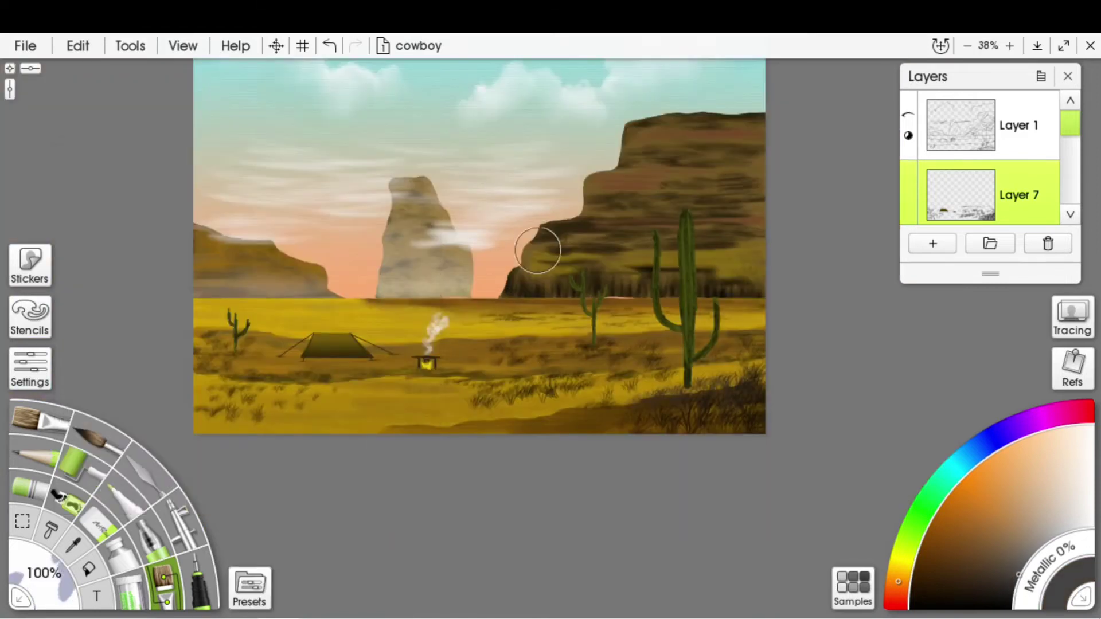
# Reduce the bird brush and stamp a small flock of dark birds in the sky above the large mesa
pyautogui.scroll(-2, 499, 255)
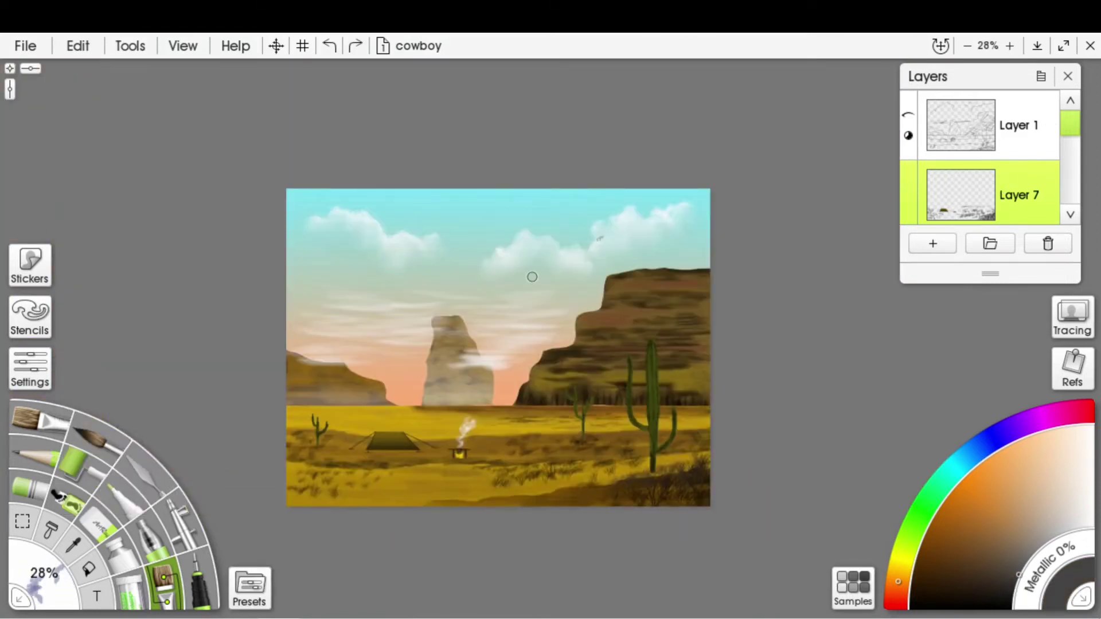
pyautogui.scroll(2, 532, 277)
pyautogui.click(30, 368)
pyautogui.click(221, 412)
pyautogui.press('Escape')
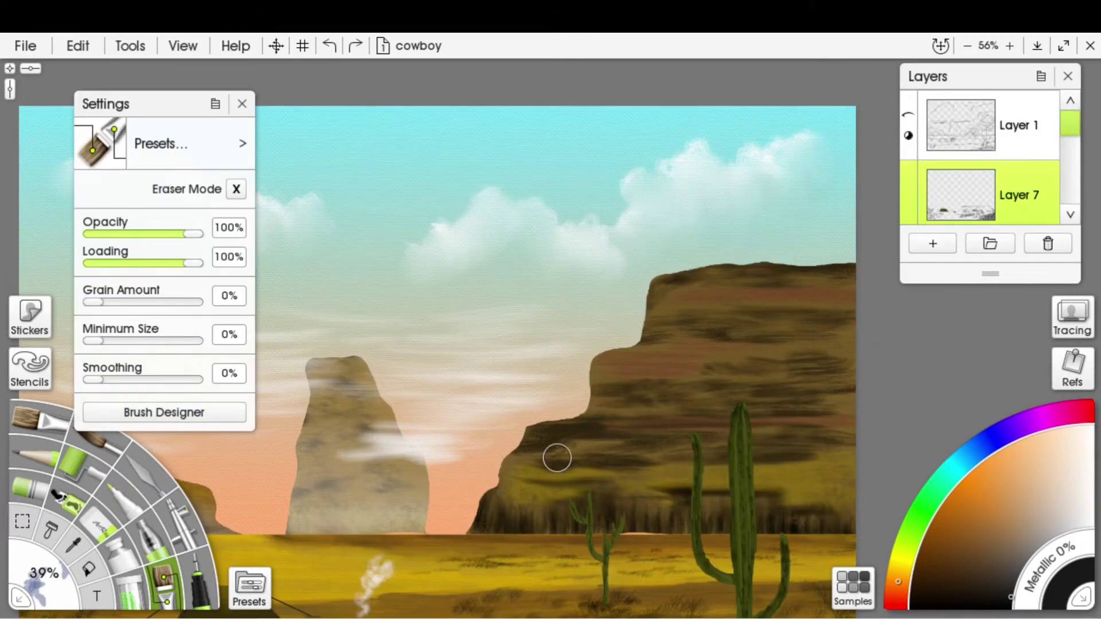
pyautogui.moveTo(612, 244); pyautogui.dragTo(629, 237)
pyautogui.hotkey('ctrl', '-')
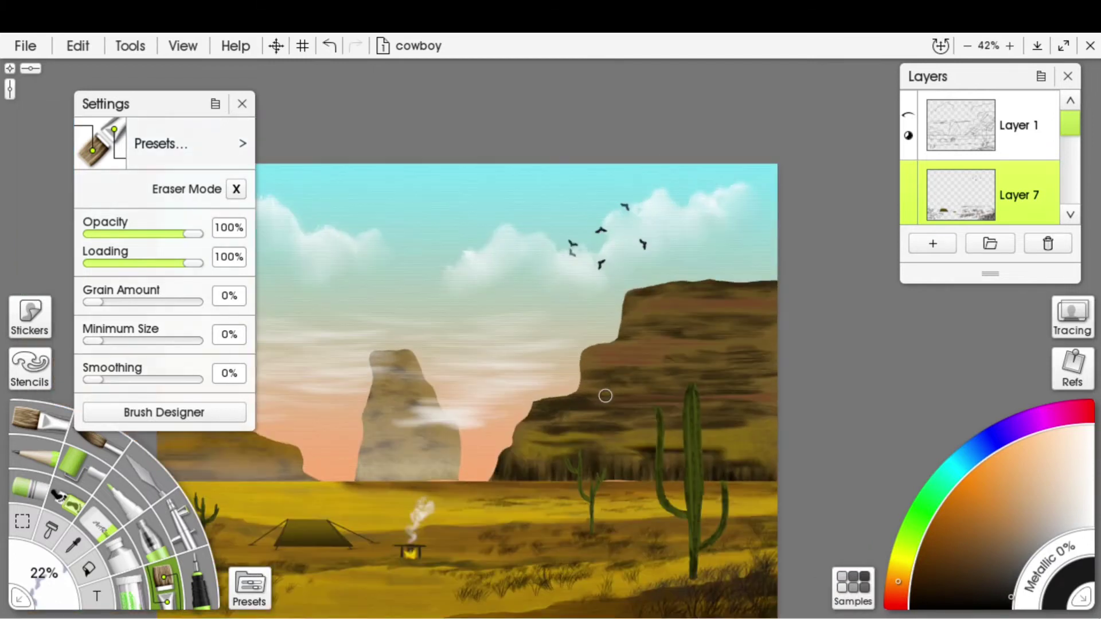
pyautogui.scroll(2, 448, 344)
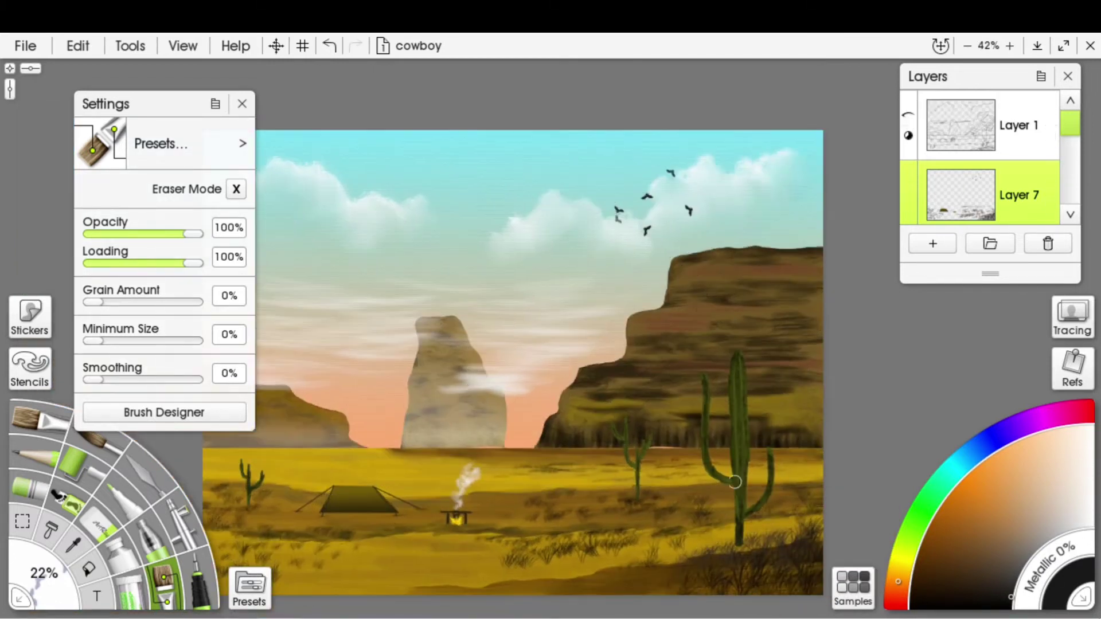
# Select Layer 5, switch to the palette knife, sample dark brown and work the knife over the ground near the campfire
pyautogui.click(149, 467)
pyautogui.click(992, 141)
pyautogui.click(129, 180)
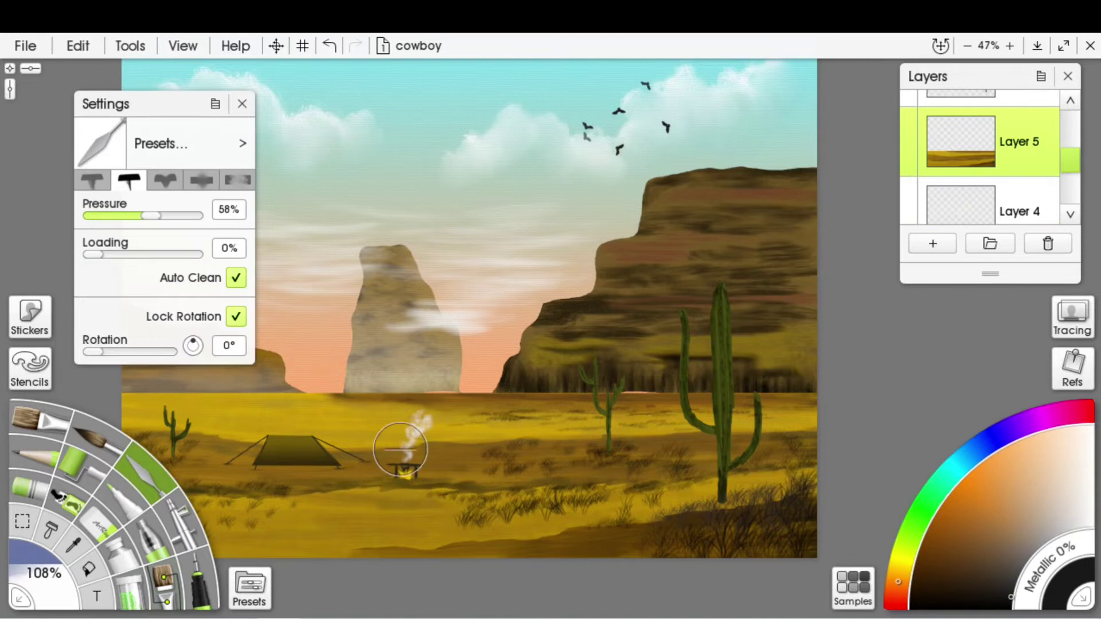
pyautogui.keyDown('alt'); pyautogui.click(597, 535); pyautogui.keyUp('alt')
pyautogui.moveTo(473, 484); pyautogui.dragTo(459, 504)
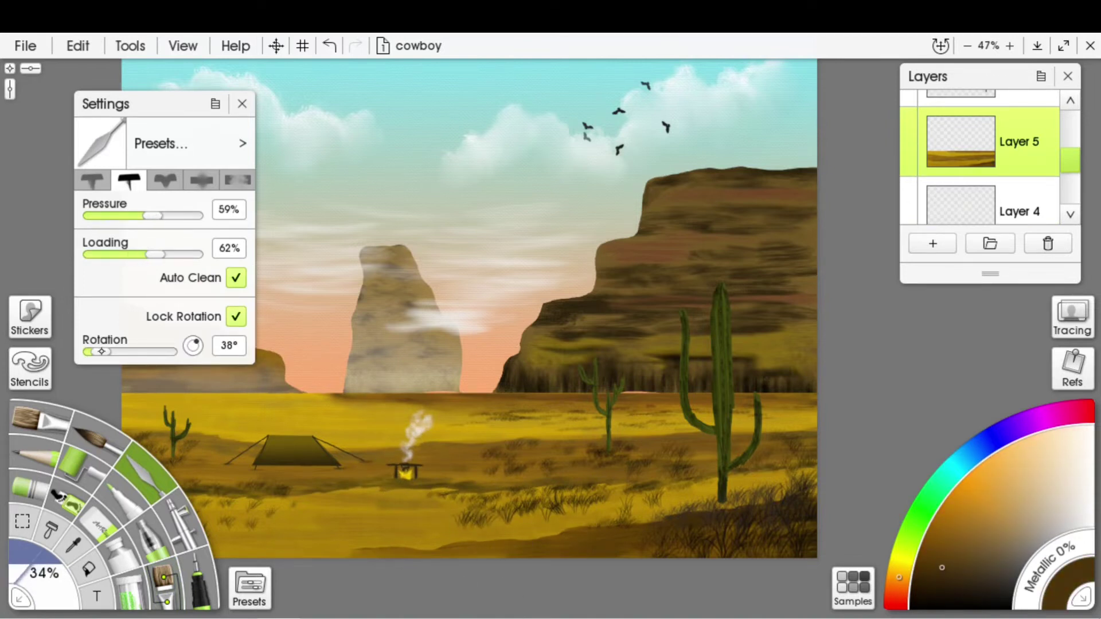
# Add a layer above Layer 5, try palette-knife strokes along the lower foreground on it and undo the strokes
pyautogui.hotkey('ctrl', 'shift', 'n')
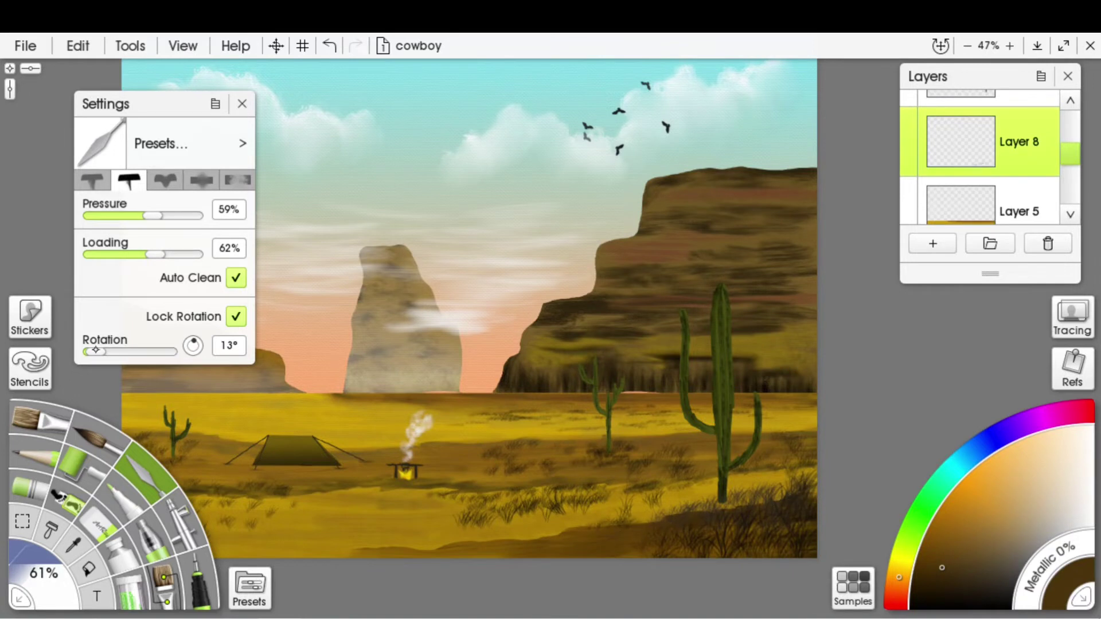
pyautogui.hotkey('ctrl', 'e')
pyautogui.hotkey('ctrl', 'z')
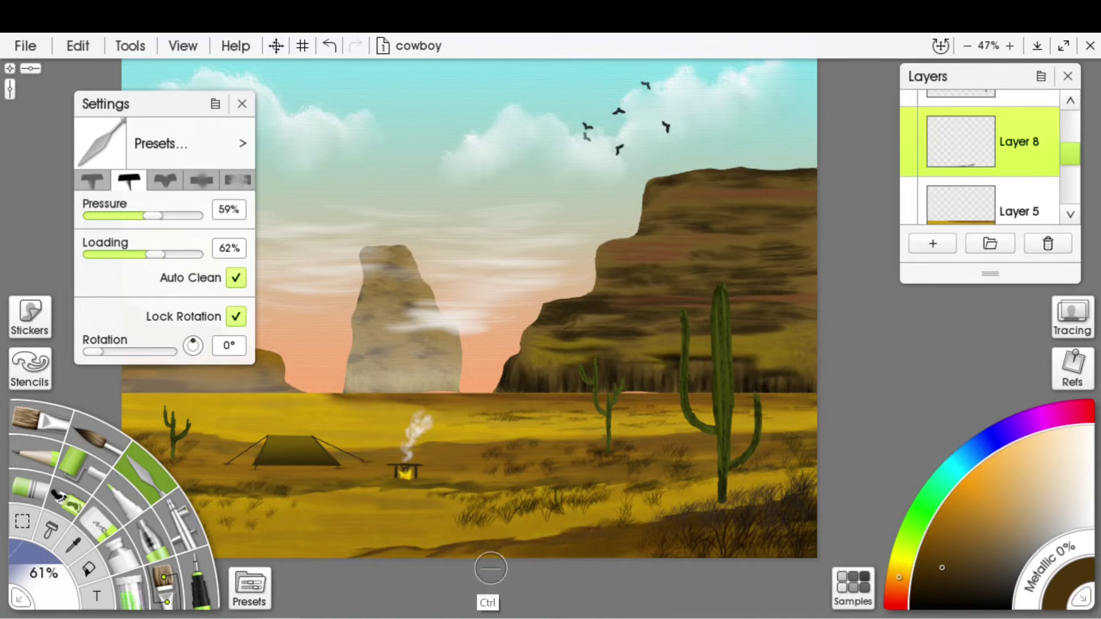
pyautogui.hotkey('ctrl', 'z')
pyautogui.hotkey('ctrl', 'z')
# Work the palette knife at 100% loading and 72% size over the foreground sand on Layer 5
pyautogui.moveTo(589, 526); pyautogui.dragTo(528, 516)
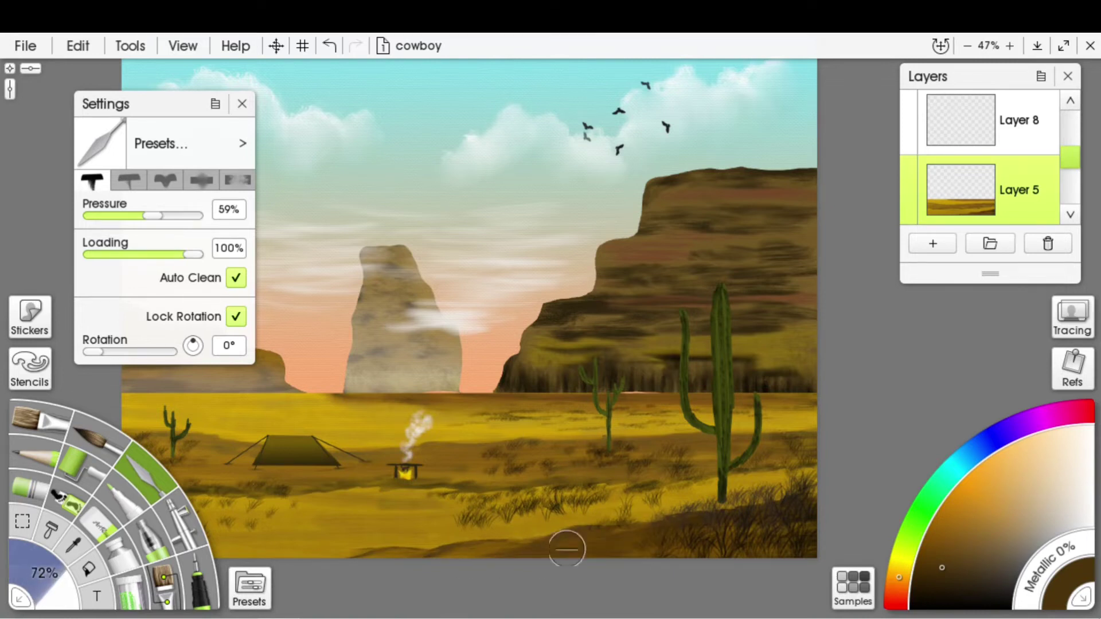
pyautogui.moveTo(350, 579); pyautogui.dragTo(407, 524)
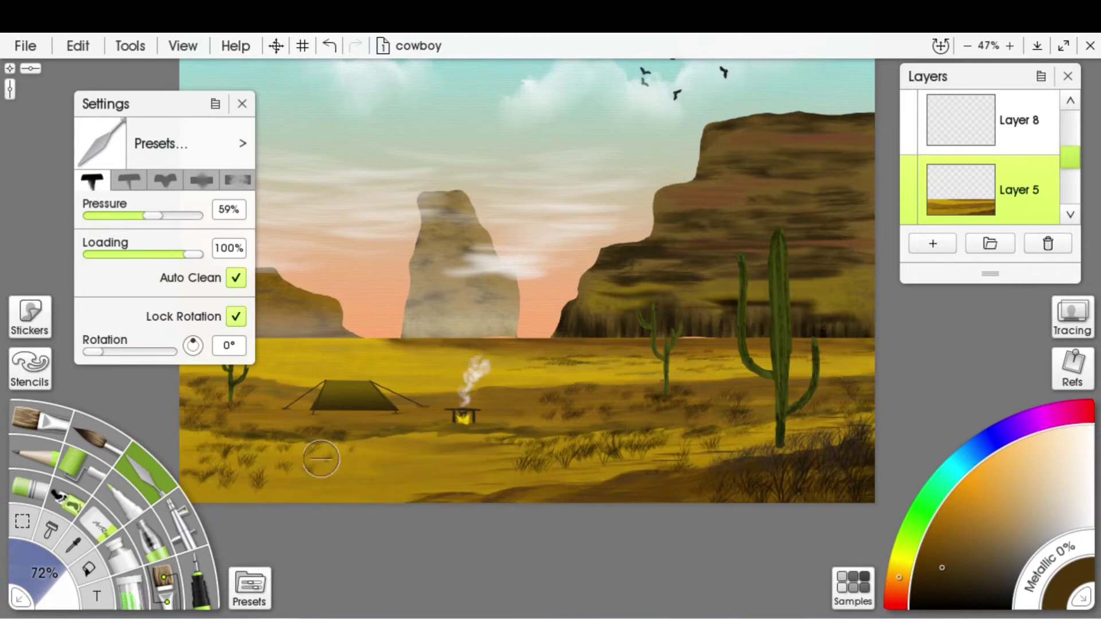
pyautogui.click(20, 598)
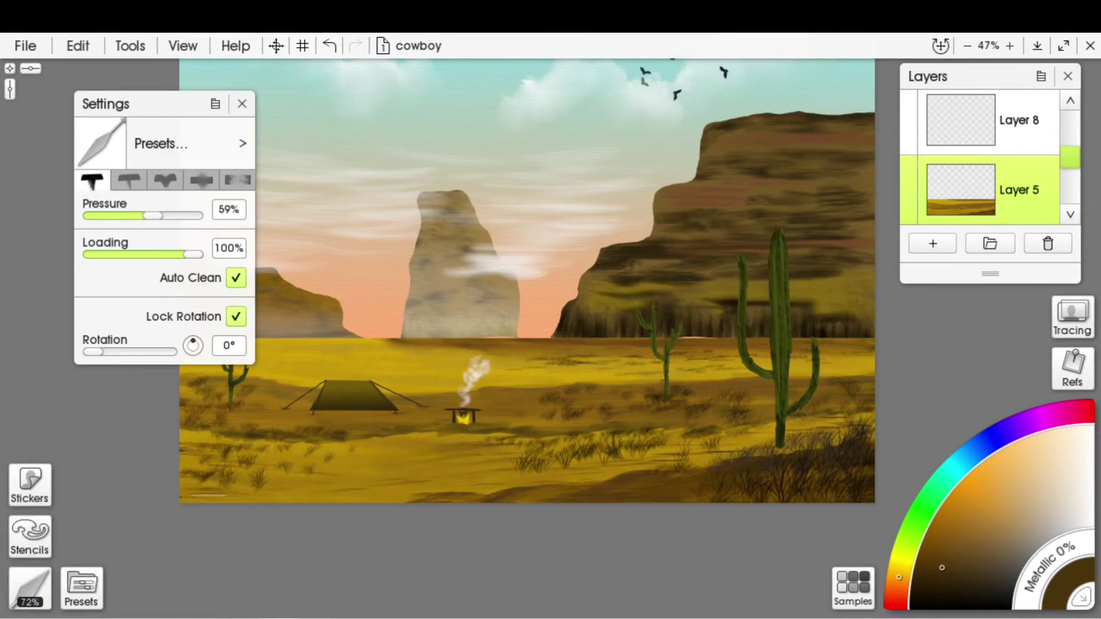
pyautogui.moveTo(338, 515); pyautogui.dragTo(500, 552)
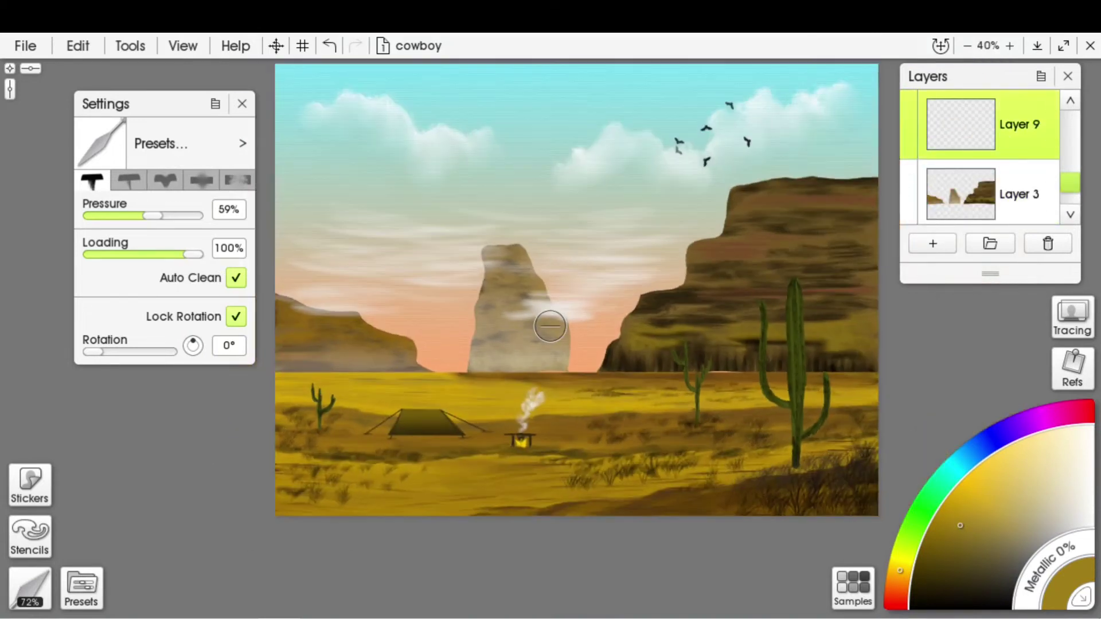
# Select the painted rocks on Layer 3, switch to the airbrush and sample the pale mist colour beside the central rock
pyautogui.click(975, 189)
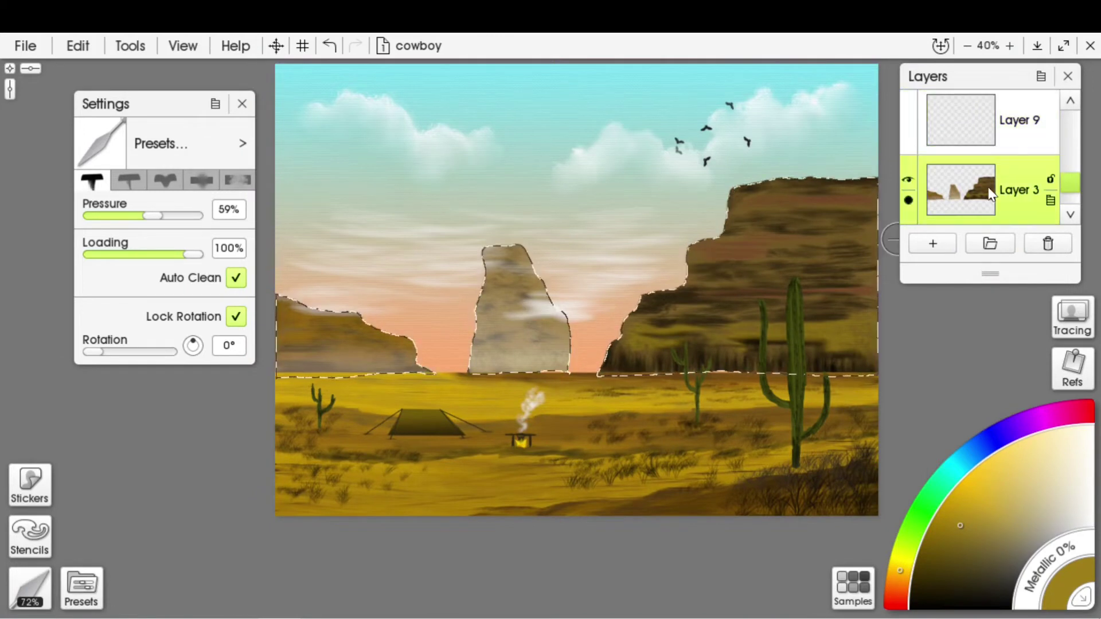
pyautogui.click(30, 588)
pyautogui.click(181, 519)
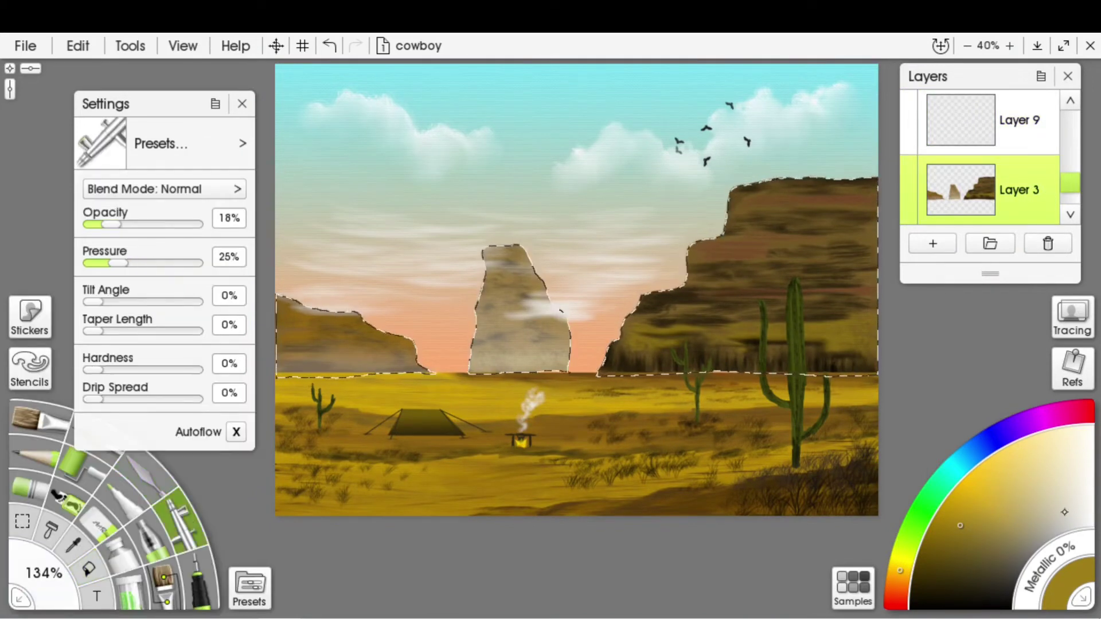
pyautogui.keyDown('alt'); pyautogui.click(573, 312); pyautogui.keyUp('alt')
pyautogui.click(240, 189)
pyautogui.click(293, 279)
pyautogui.click(240, 189)
pyautogui.click(293, 361)
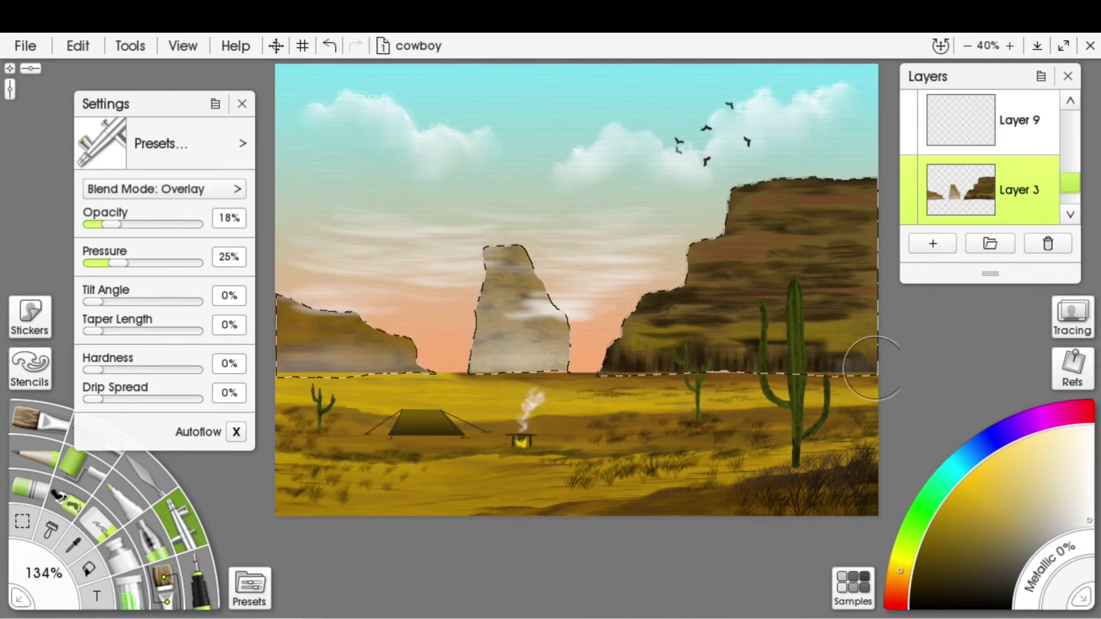
pyautogui.click(240, 189)
pyautogui.click(299, 385)
# Spray pale mist along the base of the large mesa in Normal blend mode and clear the selection
pyautogui.moveTo(599, 361)
pyautogui.mouseDown()
pyautogui.moveTo(920, 365)
pyautogui.moveTo(701, 365)
pyautogui.mouseUp()
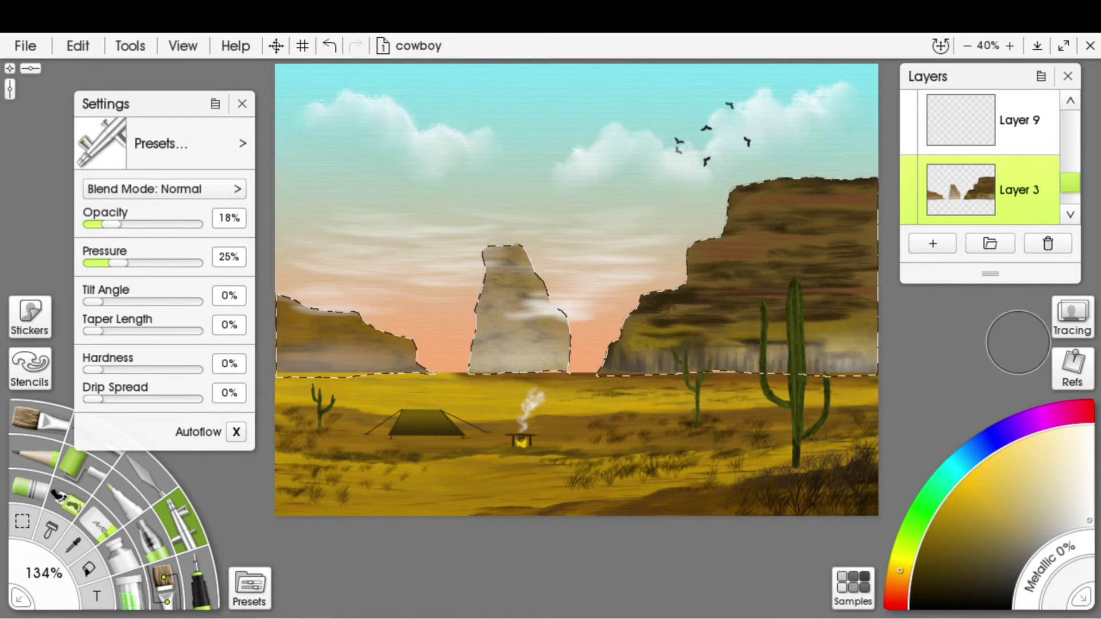
pyautogui.hotkey('ctrl', 'd')
# Make Layer 7 active and load its painted tent and campfire as a selection
pyautogui.scroll(-5, 789, 368)
pyautogui.scroll(4, 756, 371)
pyautogui.scroll(4, 523, 409)
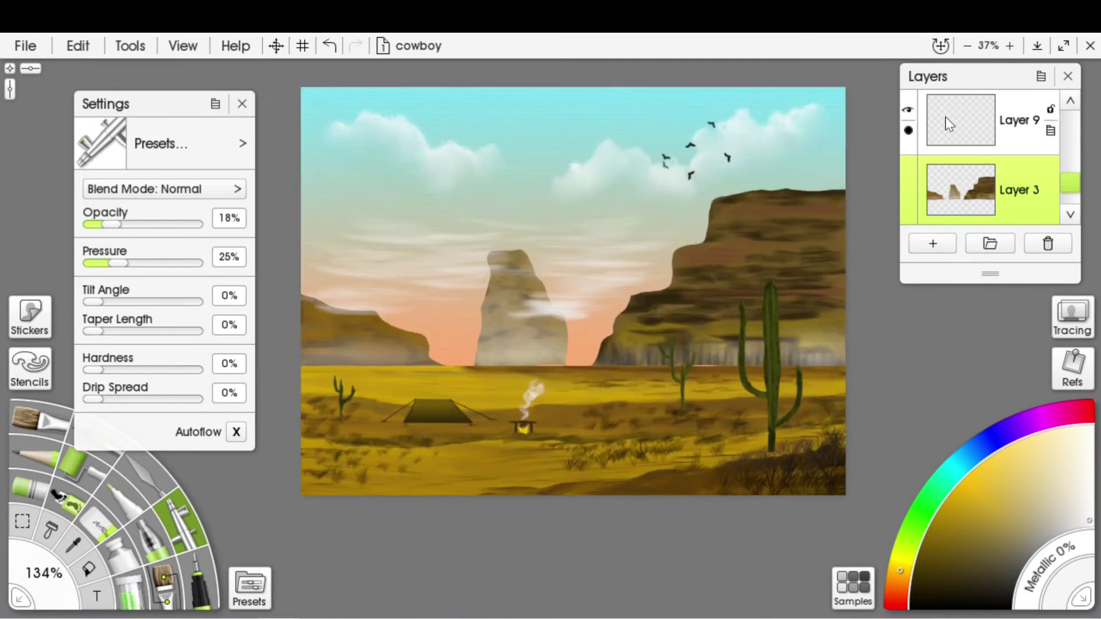
pyautogui.scroll(4, 978, 167)
pyautogui.click(957, 188)
pyautogui.scroll(2, 856, 325)
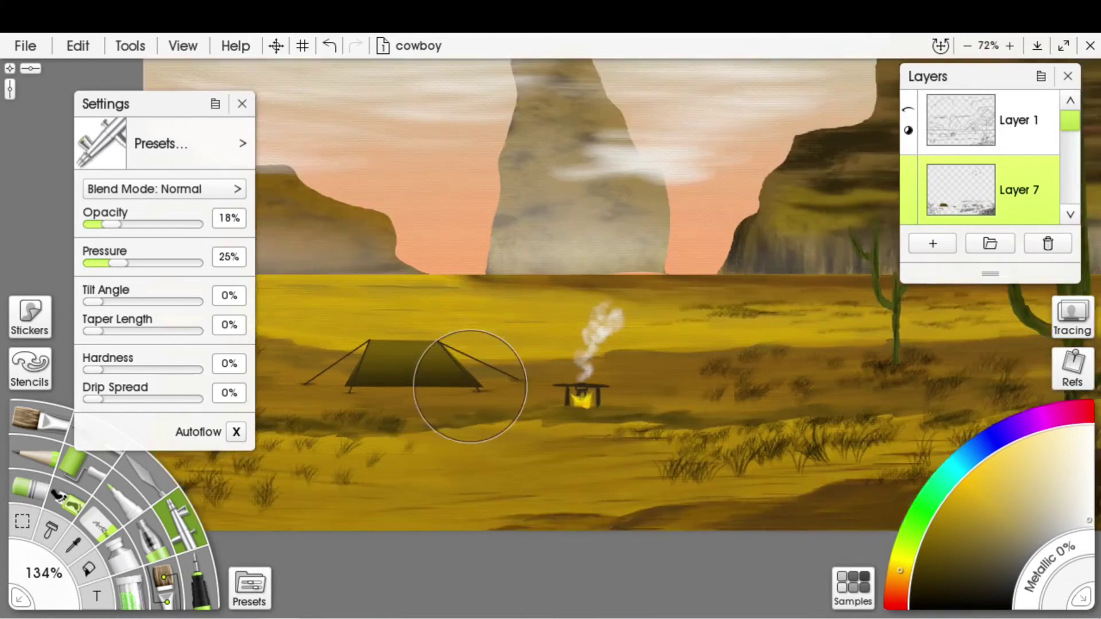
pyautogui.keyDown('ctrl'); pyautogui.click(980, 188); pyautogui.keyUp('ctrl')
# Choose the Bristle Worn brush preset, add a layer, paint dark worn texture over the tent's canvas and clear the selection
pyautogui.press('b')
pyautogui.click(248, 585)
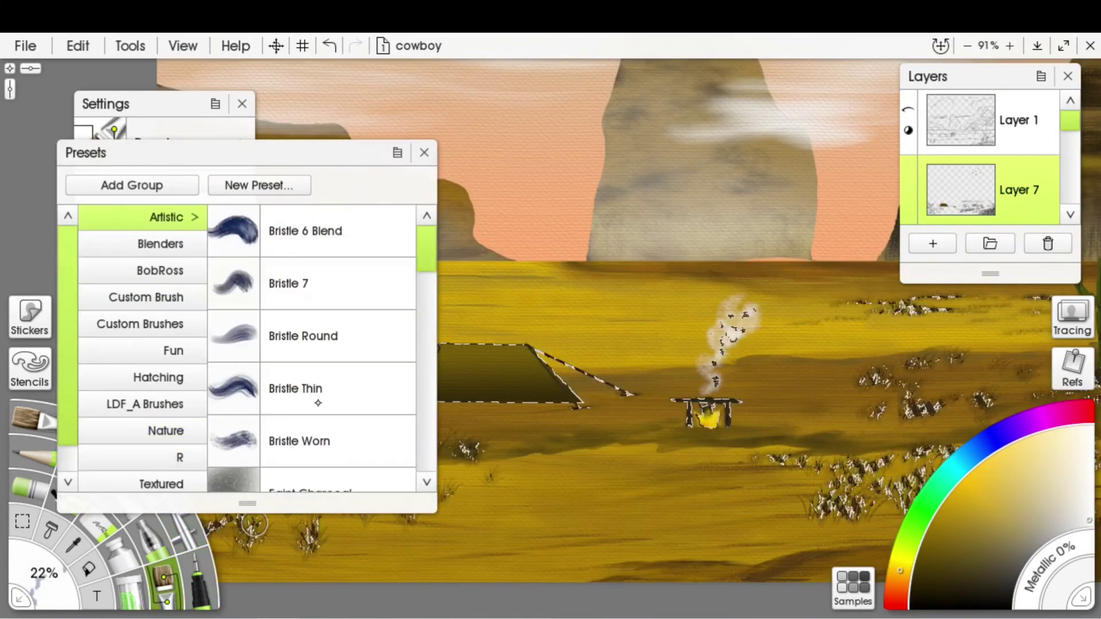
pyautogui.click(275, 437)
pyautogui.hotkey('ctrl', 'shift', 'n')
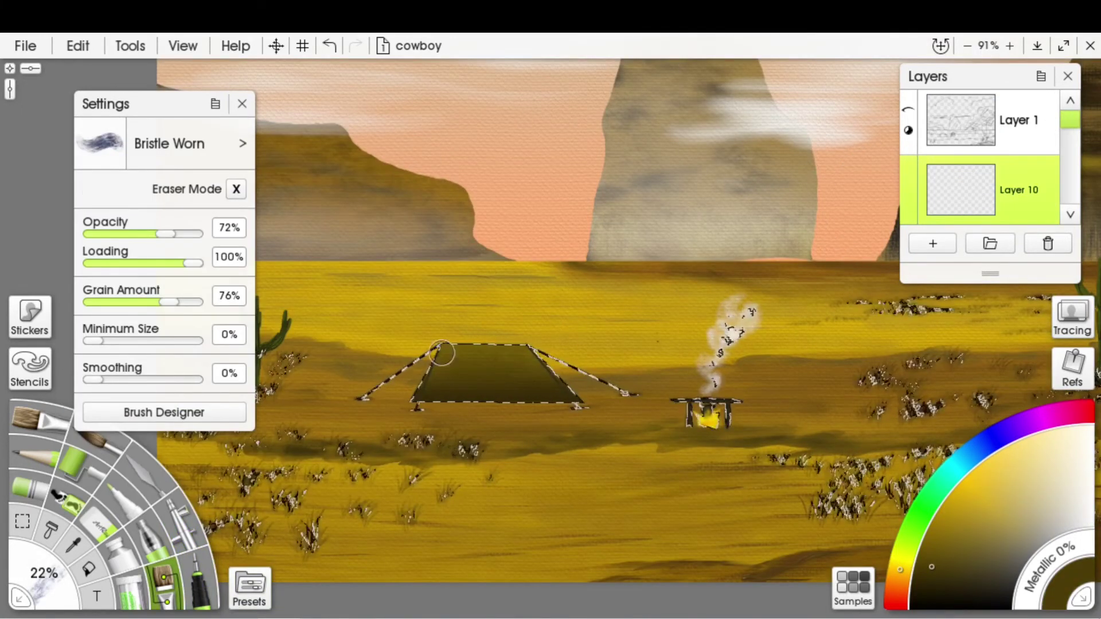
pyautogui.moveTo(442, 351)
pyautogui.mouseDown()
pyautogui.moveTo(472, 368)
pyautogui.moveTo(486, 402)
pyautogui.moveTo(577, 390)
pyautogui.mouseUp()
pyautogui.hotkey('ctrl', 'd')
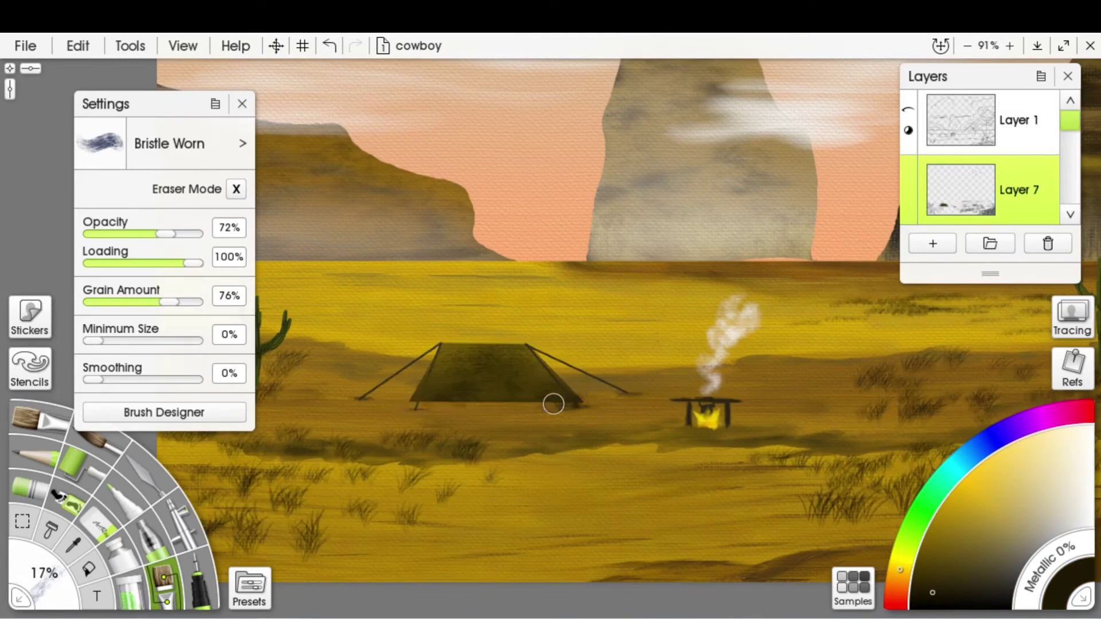
# Switch to the palette knife with the Blurred Frosting preset and soften the tent's lower edge into the ground
pyautogui.click(144, 467)
pyautogui.click(201, 178)
pyautogui.click(239, 177)
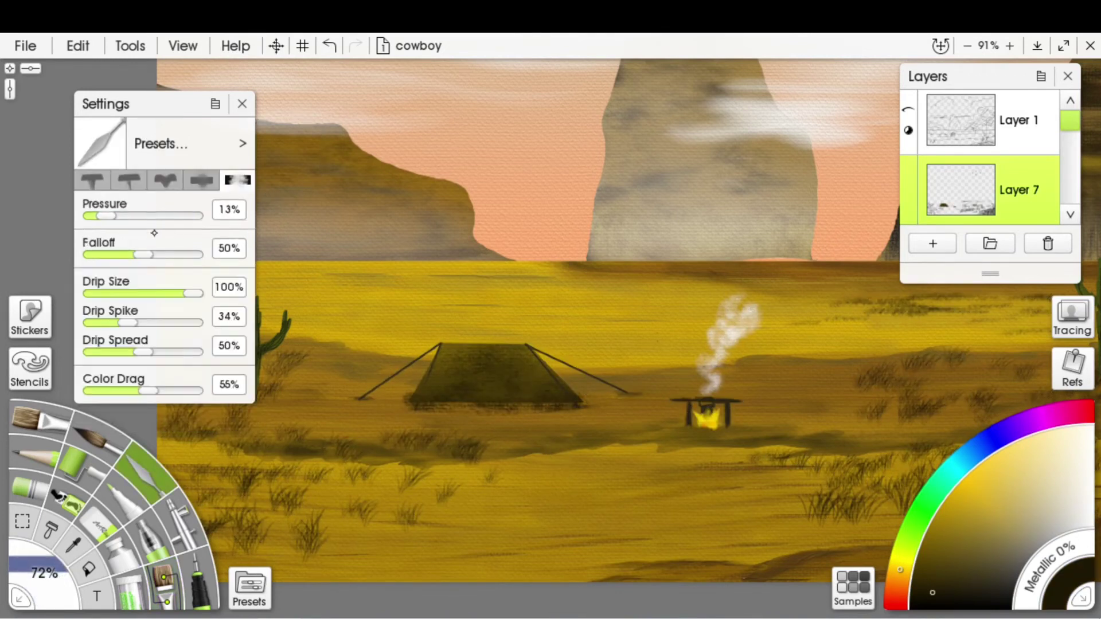
pyautogui.click(167, 143)
pyautogui.click(321, 231)
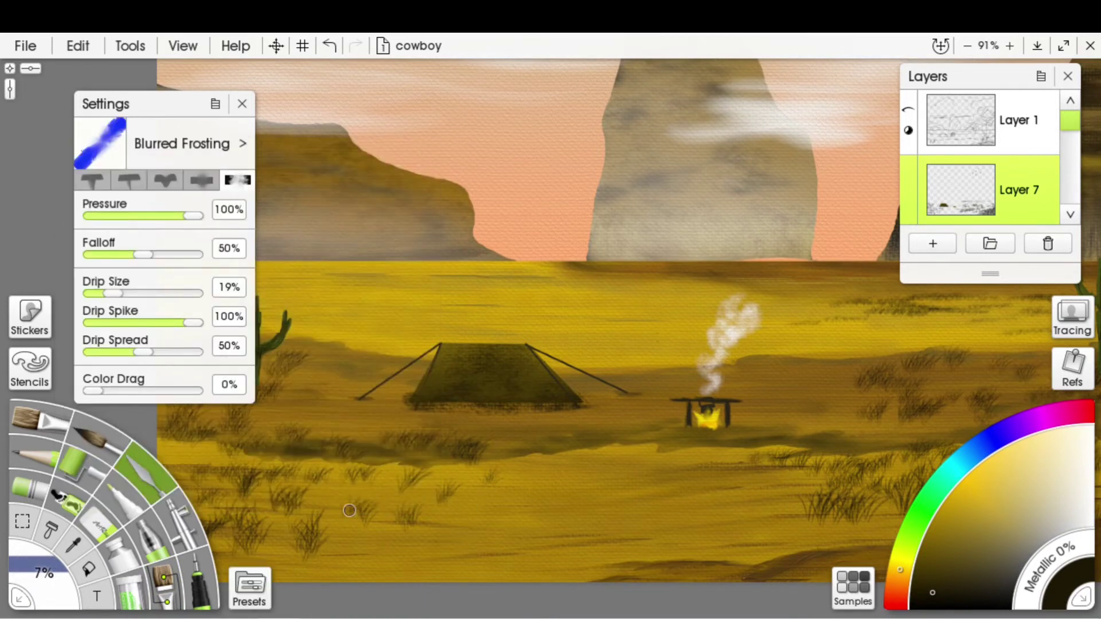
pyautogui.scroll(3, 356, 458)
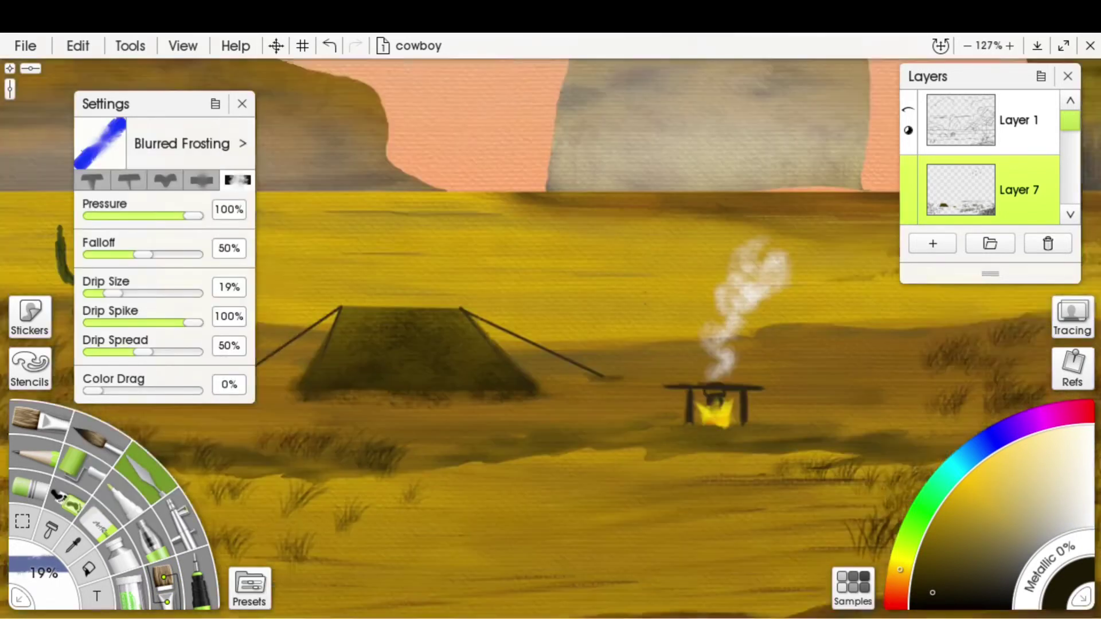
# Draw a light grey horned animal skull on the sand below the tent with the ink pen, undoing unwanted strokes
pyautogui.click(198, 579)
pyautogui.click(1045, 544)
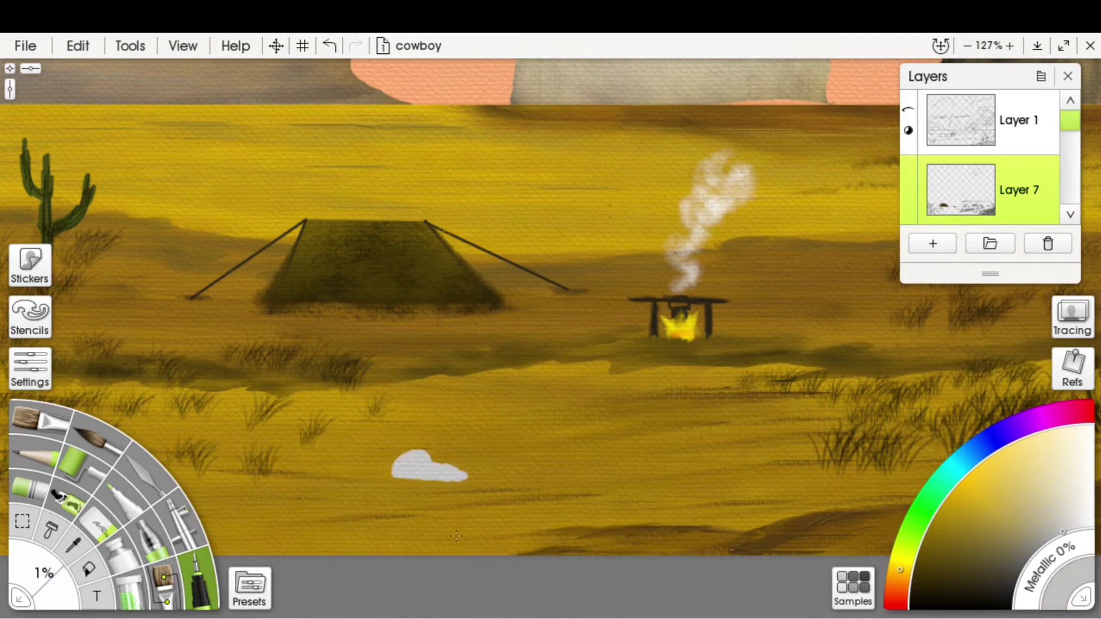
pyautogui.hotkey('ctrl', 'z')
pyautogui.hotkey('ctrl', 'z')
pyautogui.hotkey('ctrl', 'z')
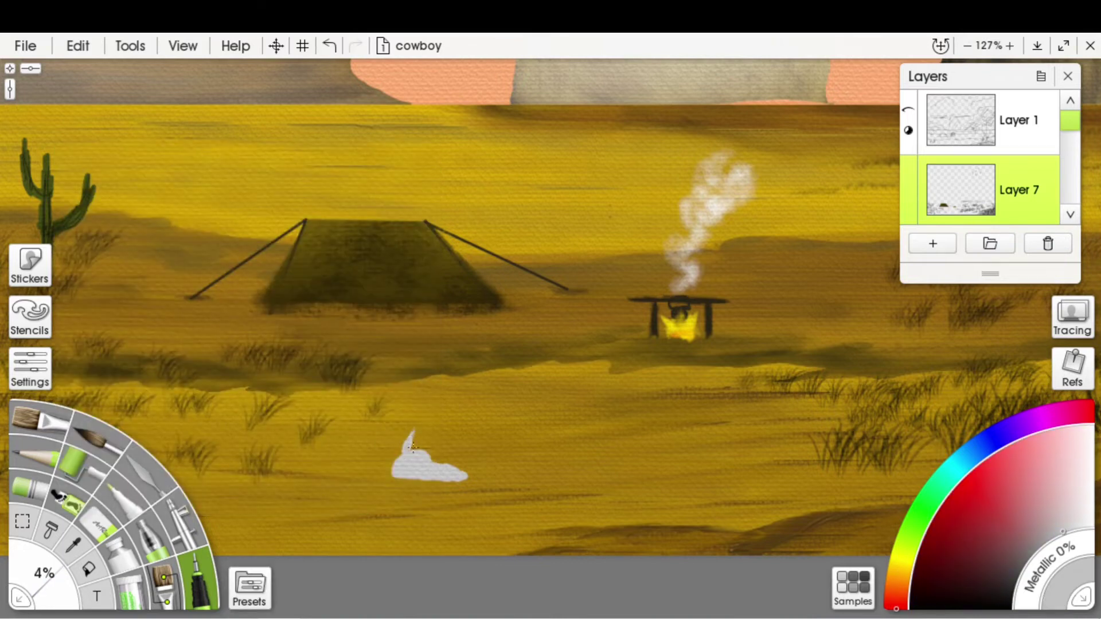
pyautogui.scroll(5, 375, 512)
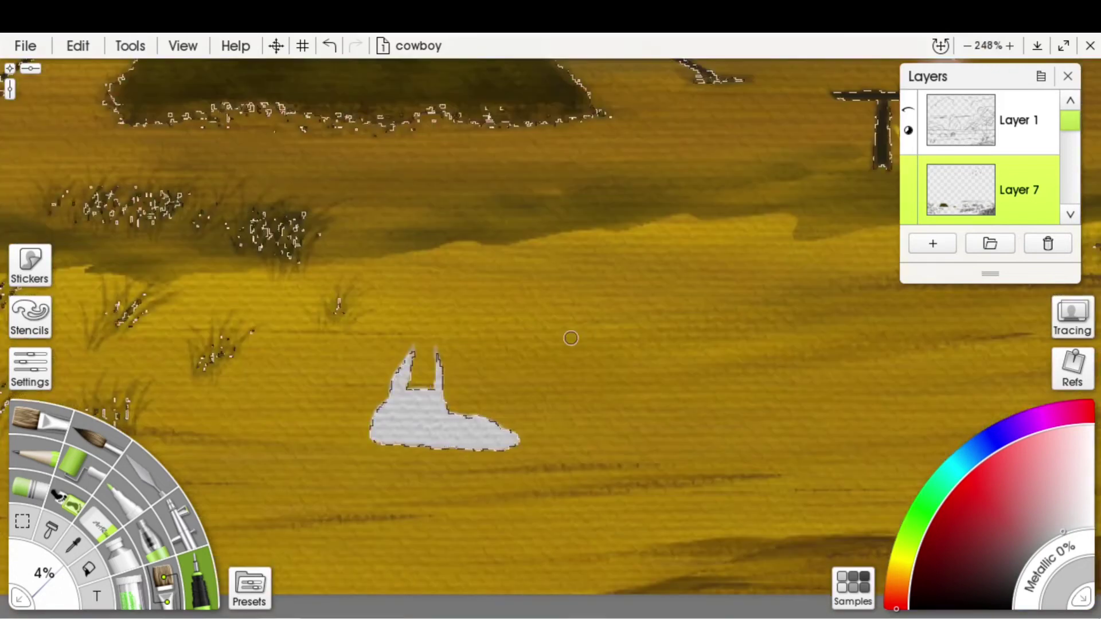
# Reduce the pen and draw the skull's dark mouth line with teeth, nostril and eye socket, plus a grey cheek curve
pyautogui.press('[')
pyautogui.press('[')
pyautogui.press('[')
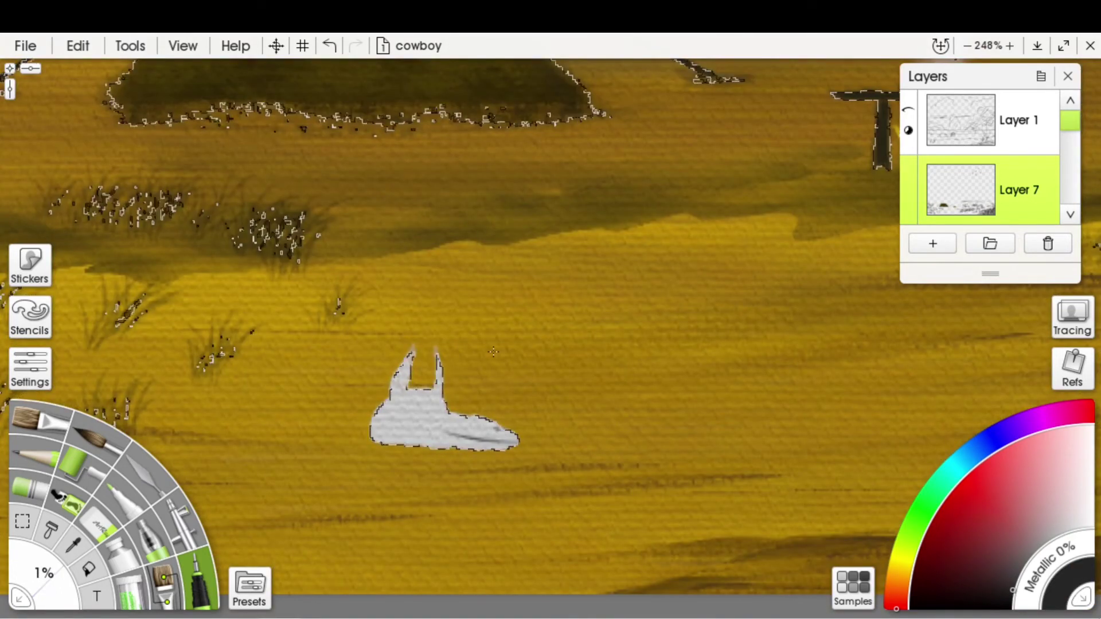
pyautogui.click(307, 404)
pyautogui.press('[')
pyautogui.press('[')
pyautogui.moveTo(461, 441); pyautogui.dragTo(516, 443)
pyautogui.click(494, 427)
pyautogui.click(425, 406)
pyautogui.keyDown('alt'); pyautogui.click(403, 409); pyautogui.keyUp('alt')
pyautogui.moveTo(403, 409); pyautogui.dragTo(411, 436)
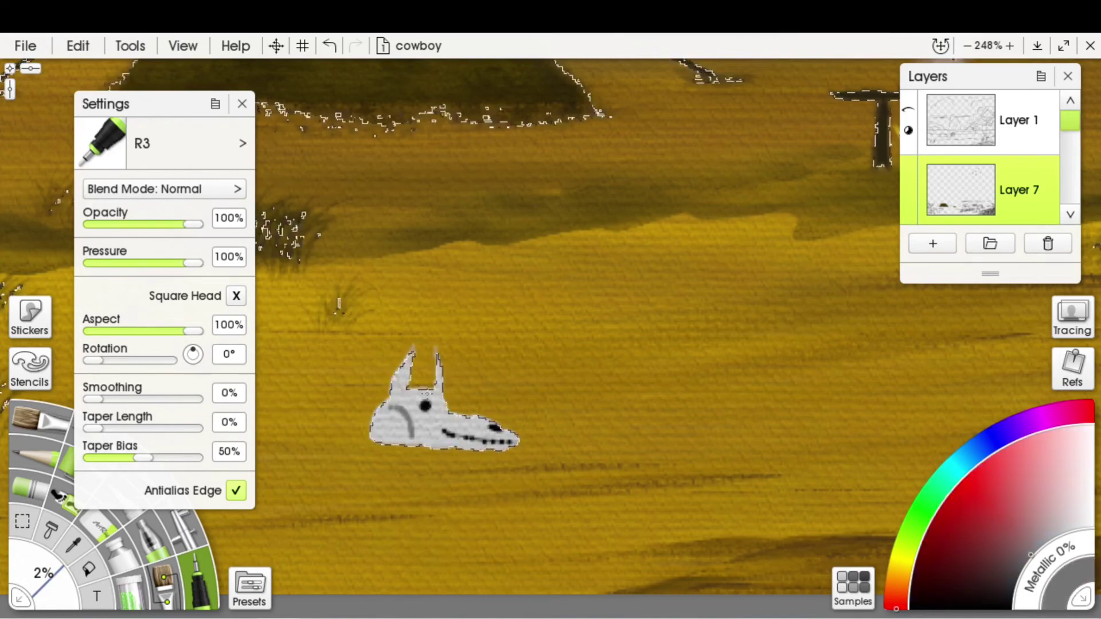
# Shade the skull in sampled grey with the Bristle 6 Blend preset and paint sampled sand colour along its base
pyautogui.scroll(-5, 412, 436)
pyautogui.scroll(5, 629, 471)
pyautogui.press('b')
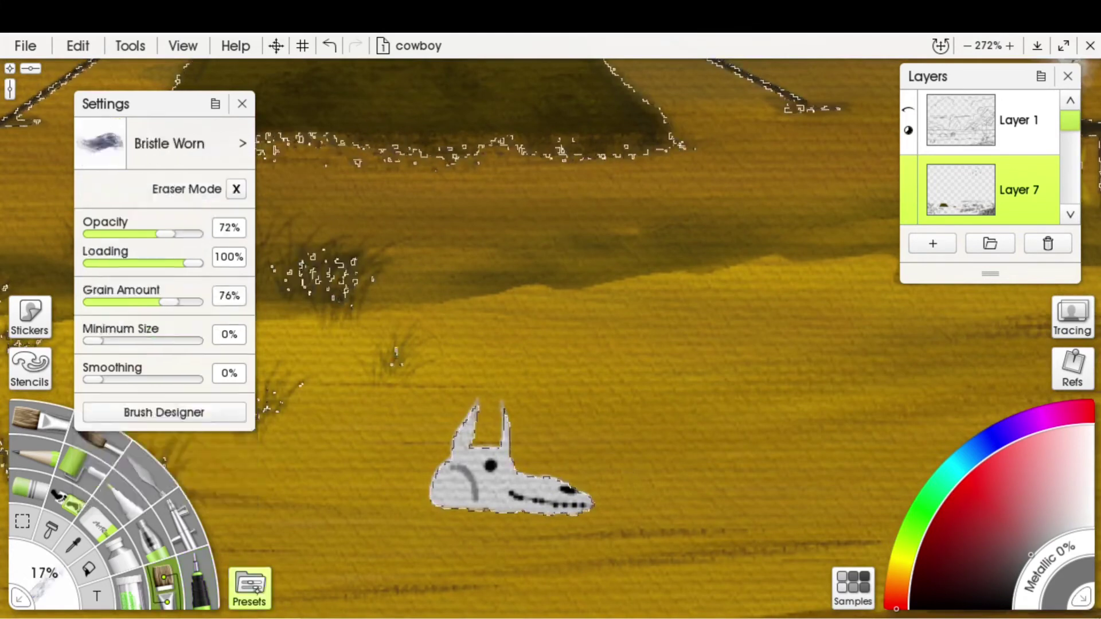
pyautogui.keyDown('alt'); pyautogui.click(474, 487); pyautogui.keyUp('alt')
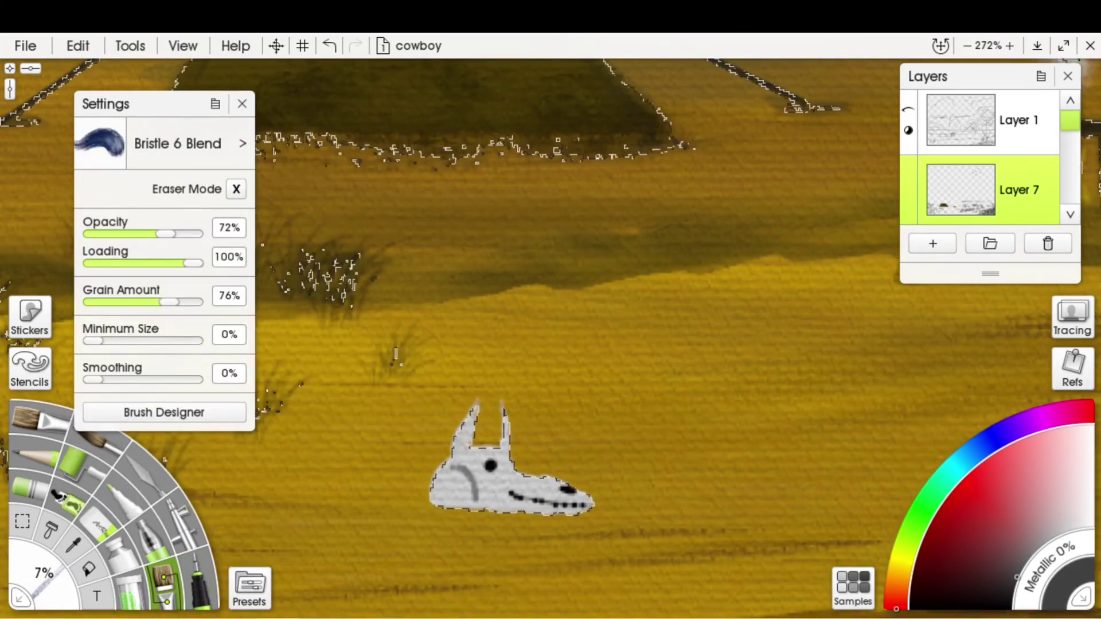
pyautogui.moveTo(459, 505)
pyautogui.mouseDown()
pyautogui.moveTo(595, 516)
pyautogui.moveTo(452, 470)
pyautogui.mouseUp()
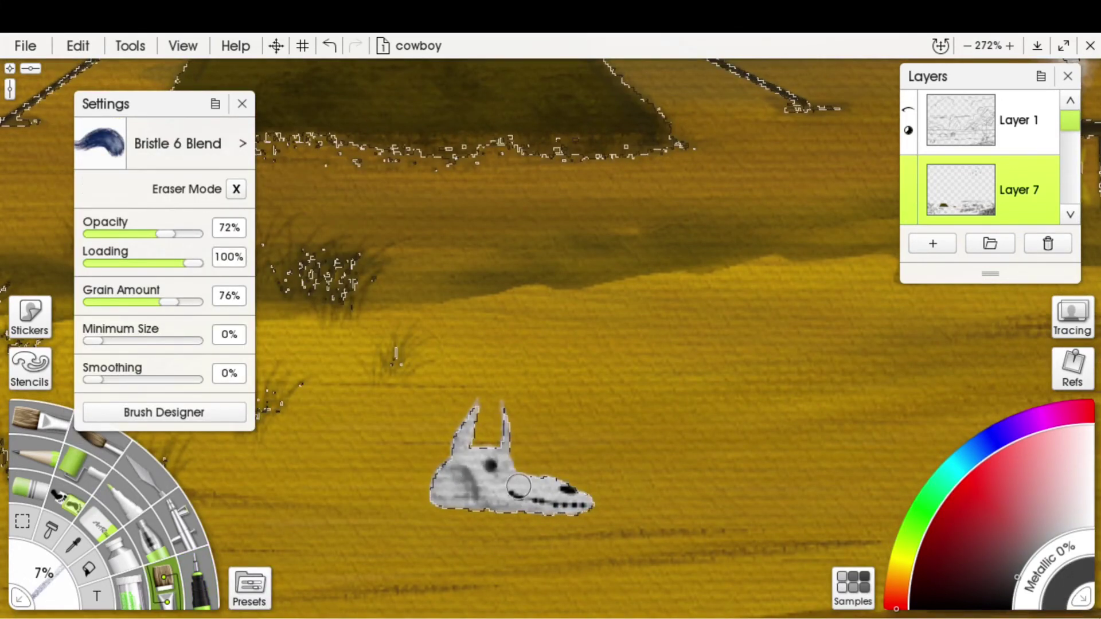
pyautogui.keyDown('alt'); pyautogui.click(492, 536); pyautogui.keyUp('alt')
pyautogui.moveTo(566, 528)
pyautogui.mouseDown()
pyautogui.moveTo(528, 524)
pyautogui.moveTo(539, 521)
pyautogui.mouseUp()
pyautogui.scroll(-10, 539, 522)
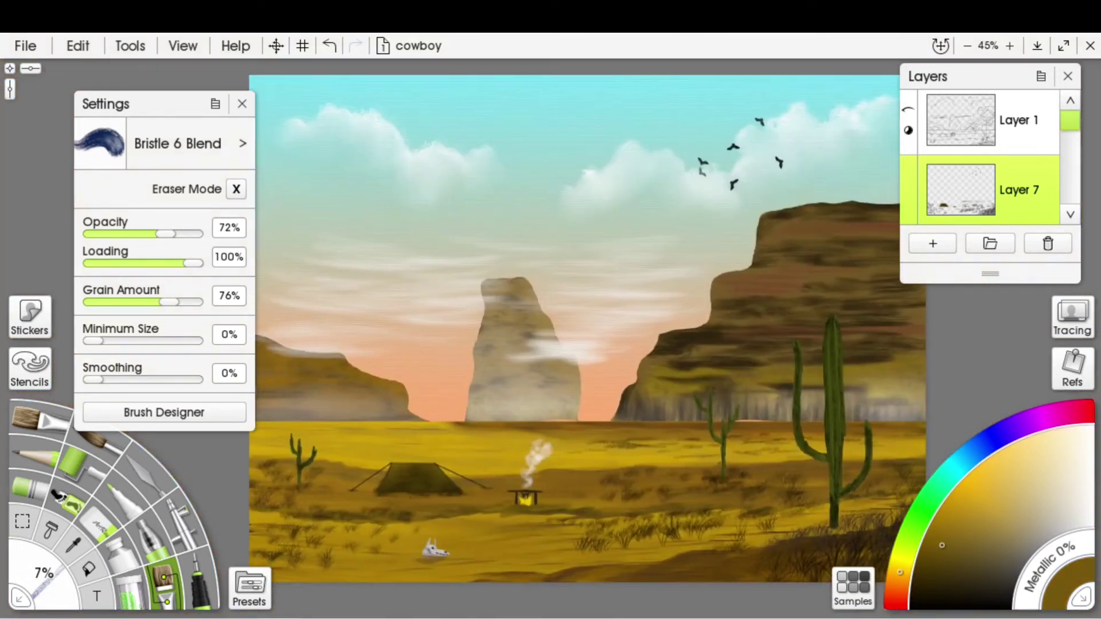
# Select Layer 3's rocks, add a layer above, change its blend mode and brush golden light along the large mesa's top edge
pyautogui.scroll(3, 573, 344)
pyautogui.scroll(-2, 981, 176)
pyautogui.click(981, 176)
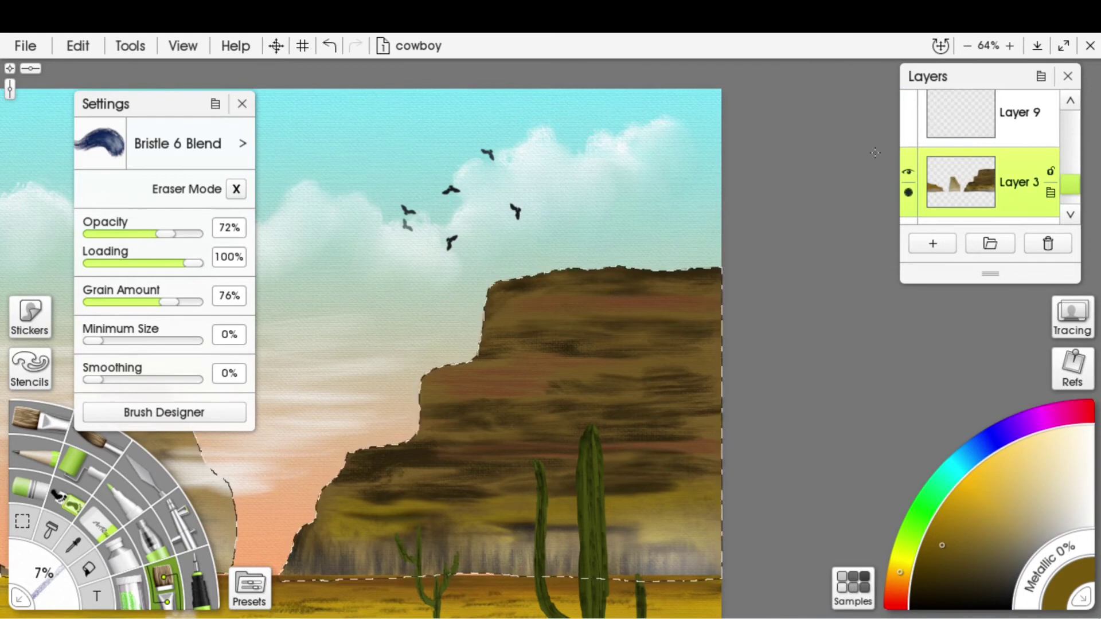
pyautogui.rightClick(1002, 166)
pyautogui.click(792, 308)
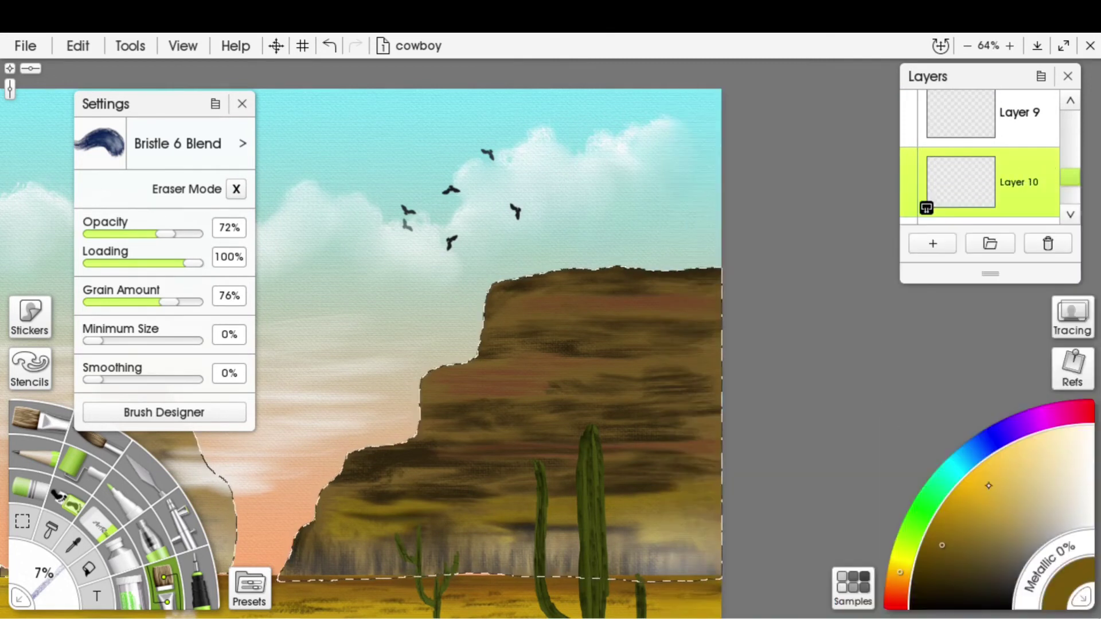
pyautogui.hotkey('ctrl', 'z')
pyautogui.moveTo(711, 274)
pyautogui.mouseDown()
pyautogui.moveTo(634, 268)
pyautogui.moveTo(528, 285)
pyautogui.mouseUp()
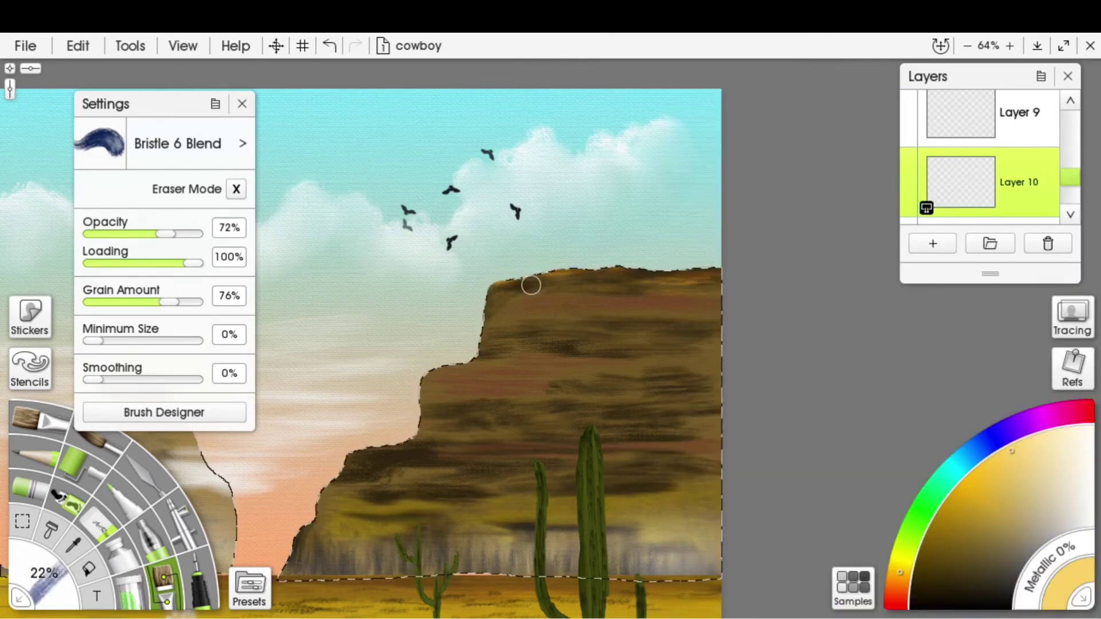
# Choose the Bristle 7 preset and brush golden highlights down the large mesa's side edge and ledge
pyautogui.hotkey('ctrl', 'alt', 'p')
pyautogui.click(320, 280)
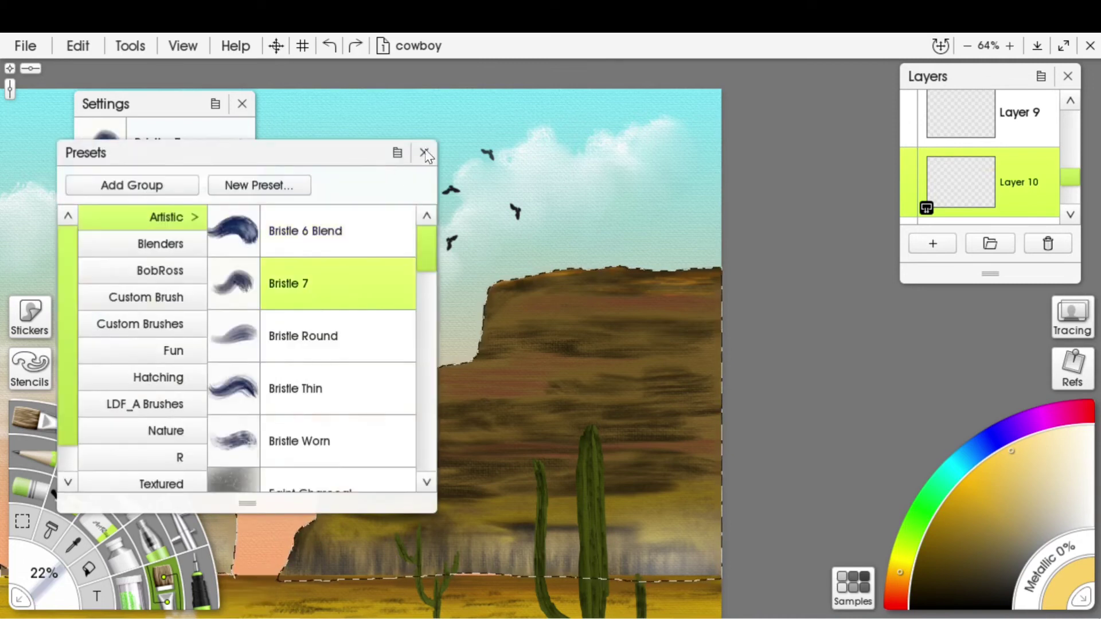
pyautogui.click(243, 143)
pyautogui.press('Escape')
pyautogui.hotkey('ctrl', 'alt', 'p')
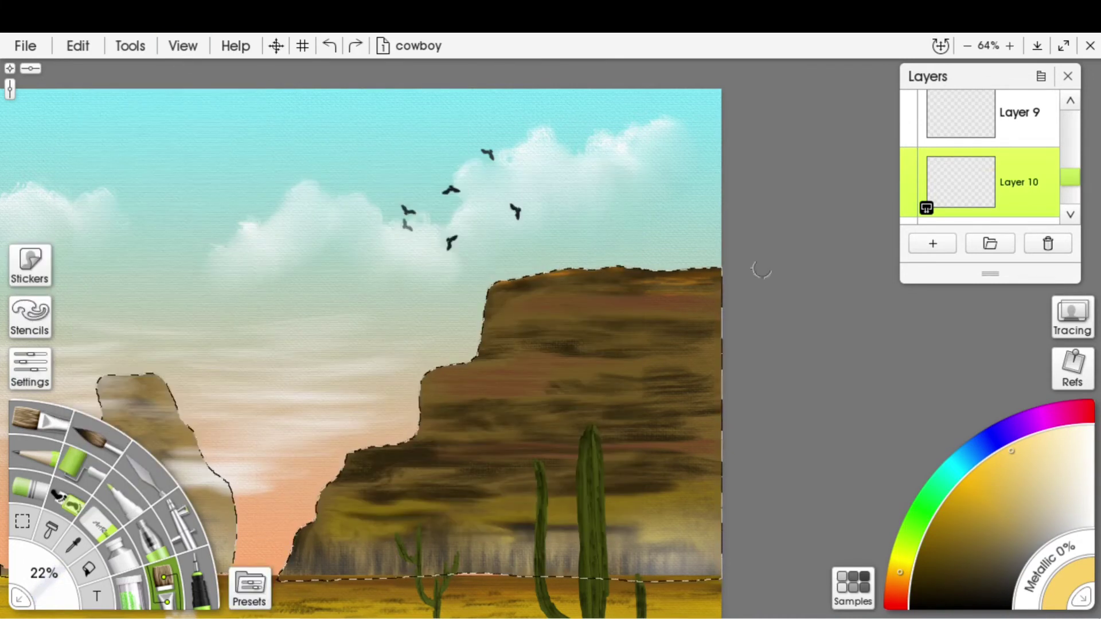
pyautogui.moveTo(505, 289)
pyautogui.mouseDown()
pyautogui.moveTo(633, 287)
pyautogui.moveTo(511, 325)
pyautogui.moveTo(510, 345)
pyautogui.moveTo(599, 339)
pyautogui.moveTo(455, 367)
pyautogui.moveTo(477, 372)
pyautogui.moveTo(457, 390)
pyautogui.mouseUp()
pyautogui.scroll(-3, 625, 321)
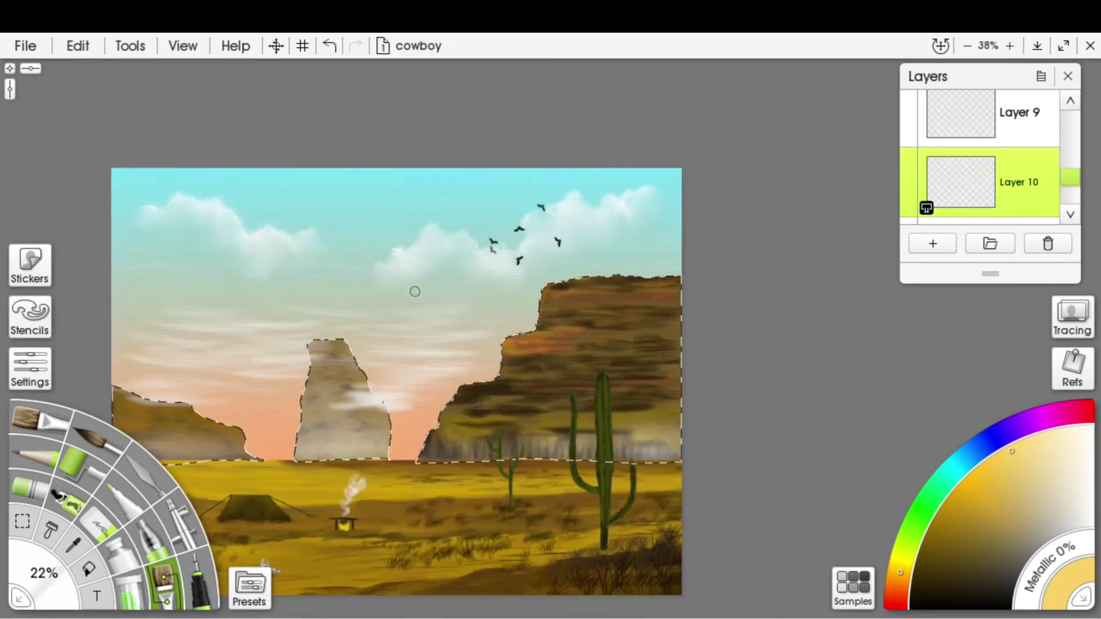
# Enlarge the brush, paint golden highlights on the central butte and the large mesa's ledge, and clear the rock selection
pyautogui.press(']')
pyautogui.moveTo(385, 317)
pyautogui.mouseDown()
pyautogui.moveTo(295, 344)
pyautogui.moveTo(309, 396)
pyautogui.moveTo(304, 435)
pyautogui.moveTo(402, 355)
pyautogui.mouseUp()
pyautogui.scroll(-1, 412, 354)
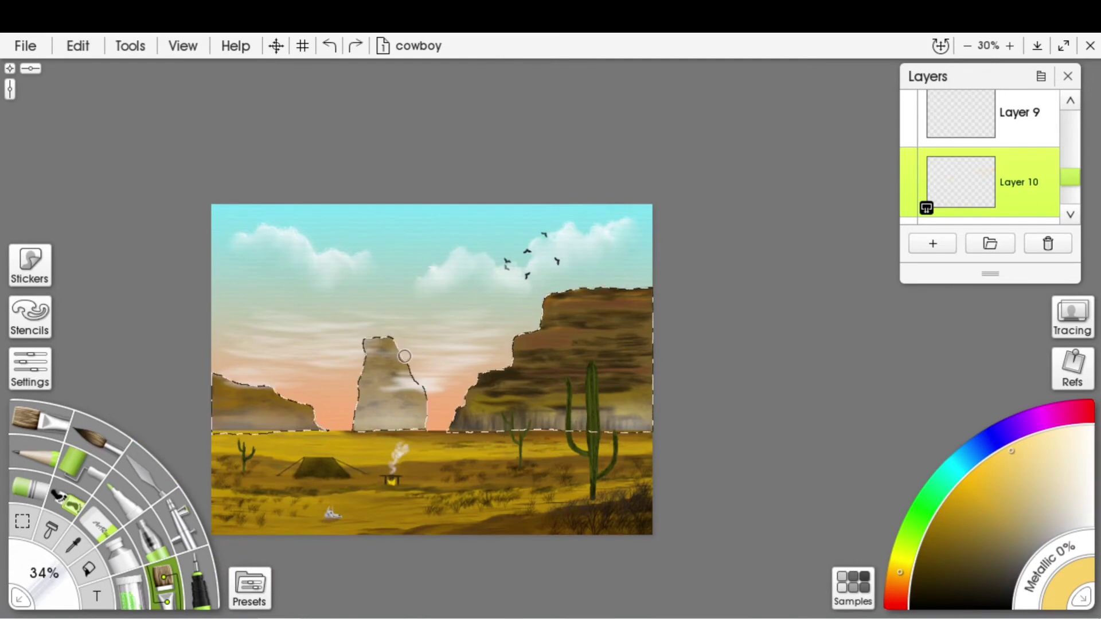
pyautogui.scroll(5, 552, 332)
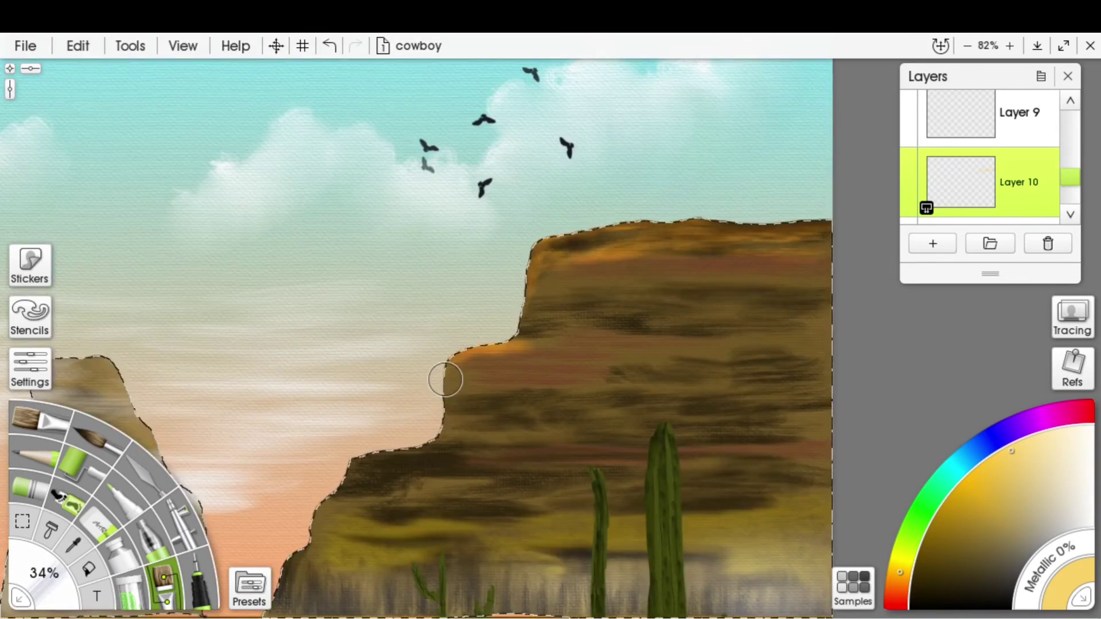
pyautogui.scroll(-4, 439, 375)
pyautogui.moveTo(328, 345)
pyautogui.mouseDown()
pyautogui.moveTo(376, 418)
pyautogui.moveTo(333, 373)
pyautogui.moveTo(286, 355)
pyautogui.mouseUp()
pyautogui.scroll(1, 438, 361)
pyautogui.scroll(-2, 986, 191)
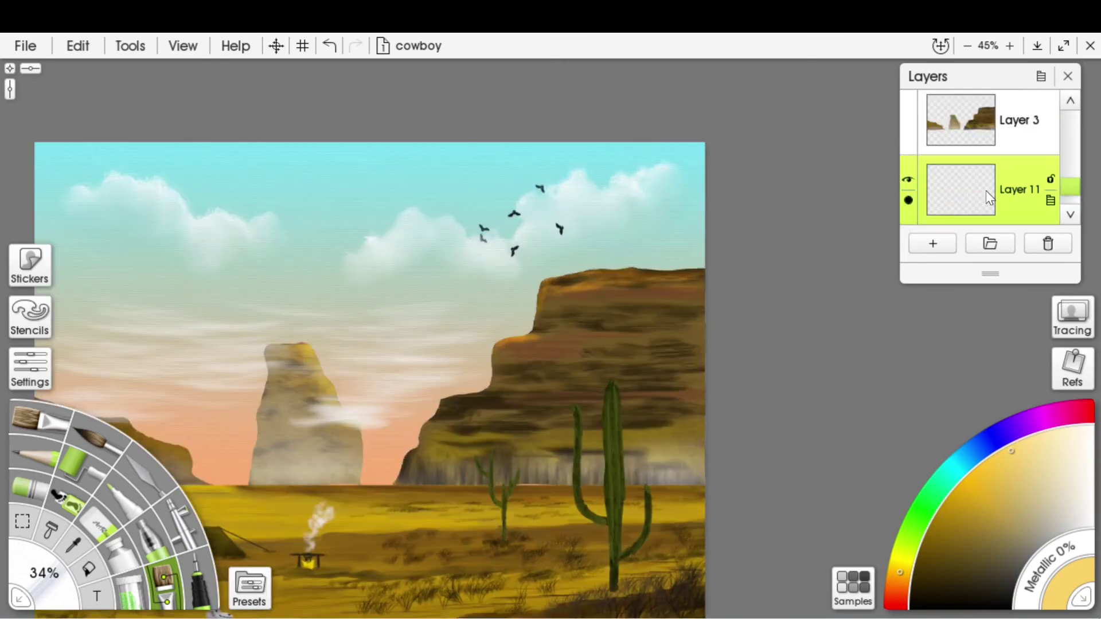
# On Layer 3, soften the central butte and the distant low mesa with the palette knife's softening blender
pyautogui.click(1010, 162)
pyautogui.press('e')
pyautogui.press('g')
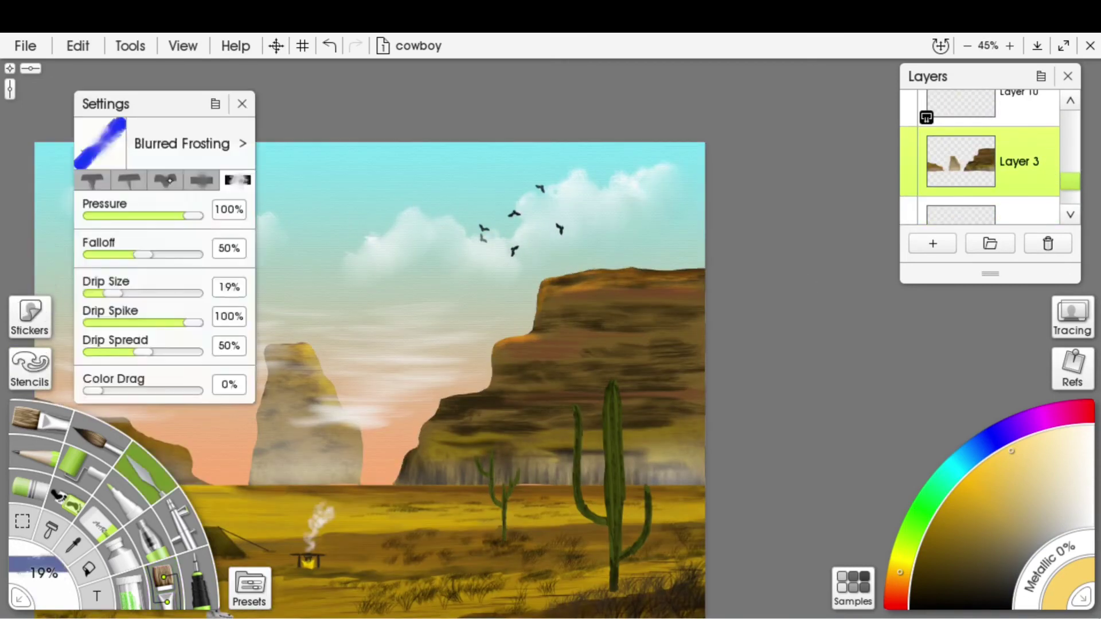
pyautogui.press('e')
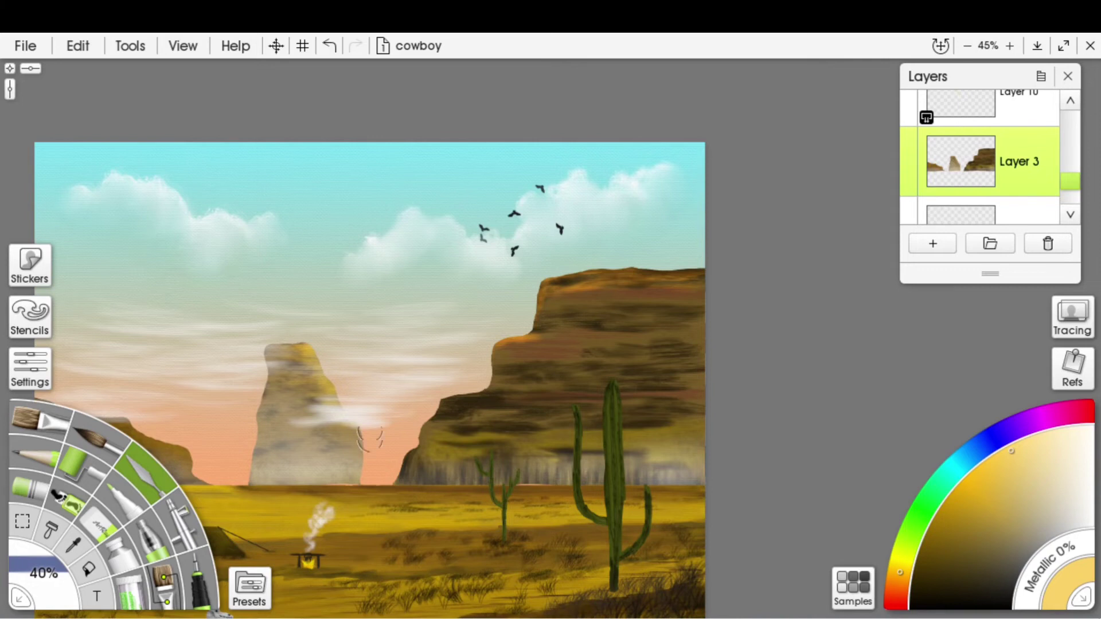
pyautogui.click(30, 370)
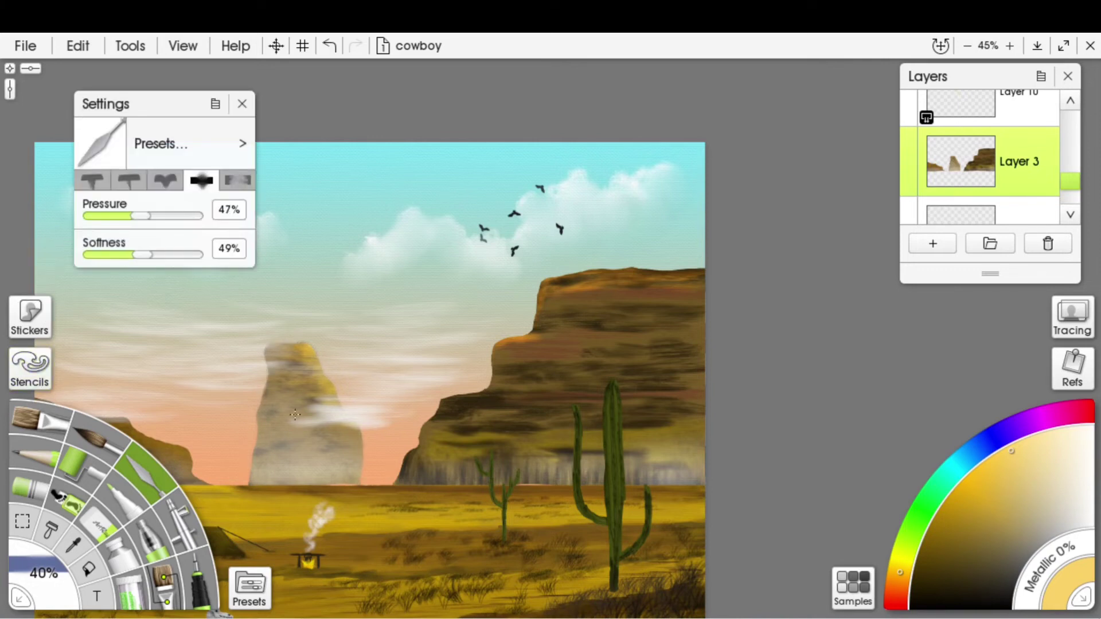
pyautogui.moveTo(269, 383); pyautogui.dragTo(494, 417)
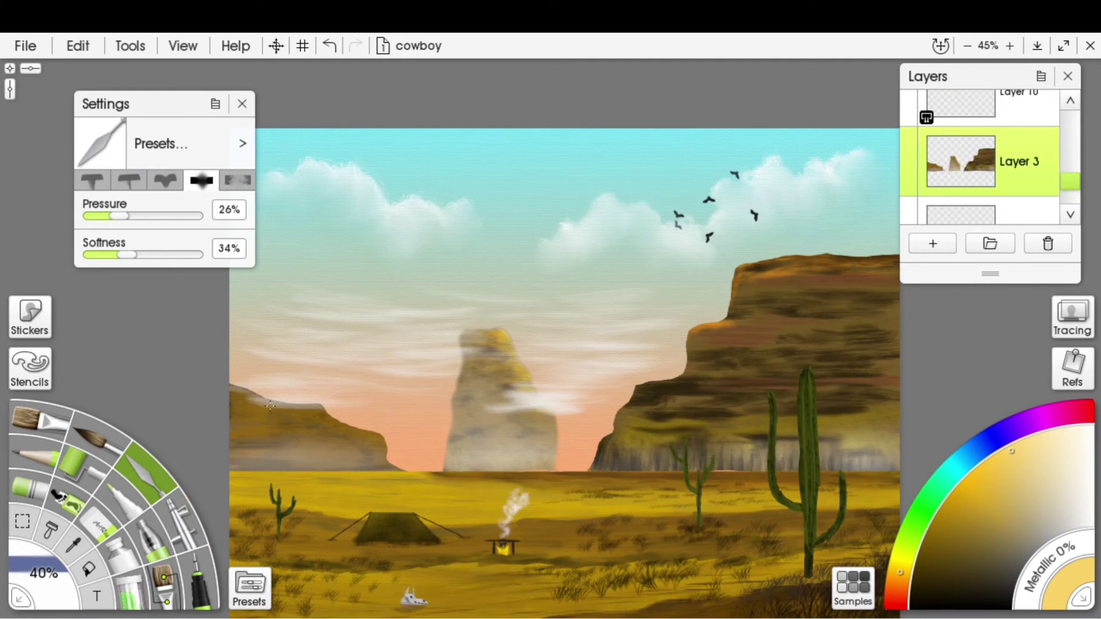
pyautogui.hotkey('ctrl', '-')
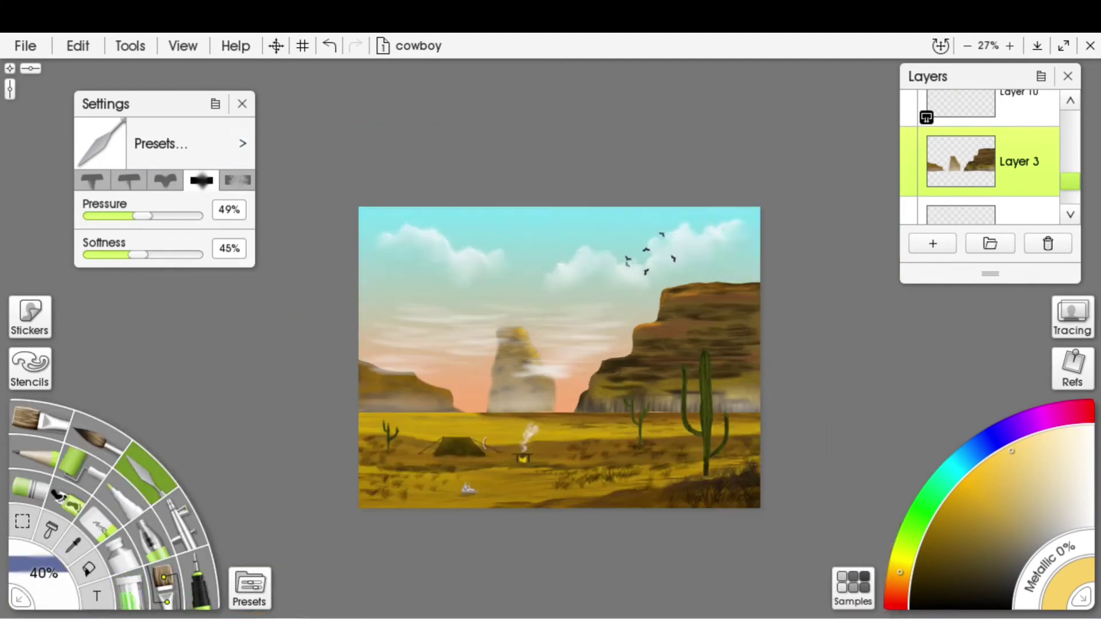
pyautogui.hotkey('ctrl', '+')
pyautogui.scroll(-1, 971, 184)
# On Layer 11, select a half disc at the horizon between butte and large mesa, fill it solid pale yellow and position it as the sun
pyautogui.click(963, 182)
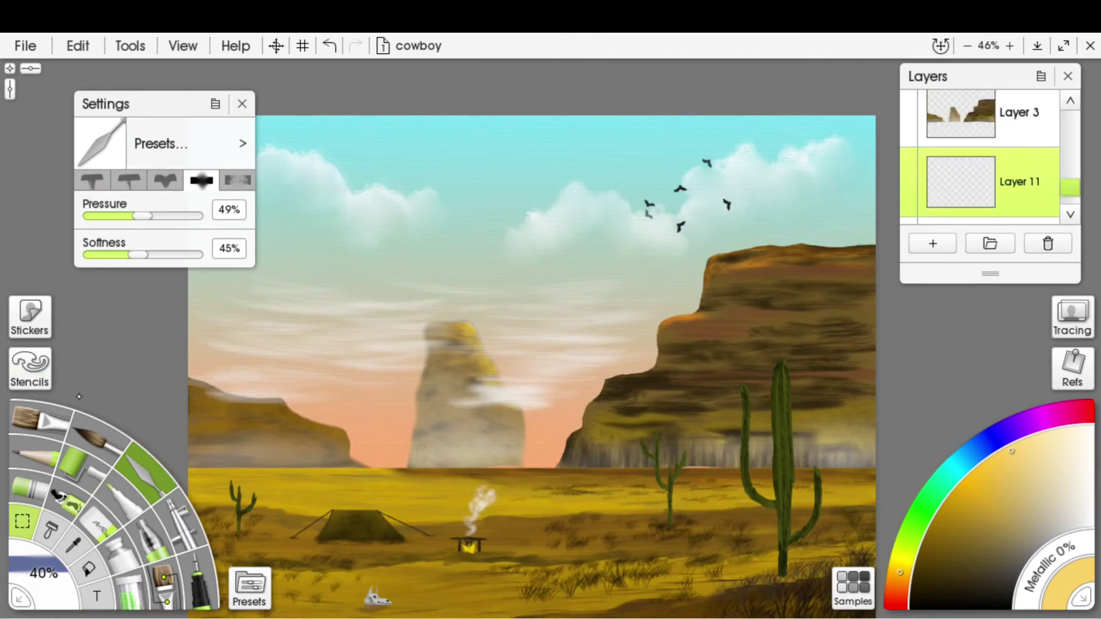
pyautogui.press('s')
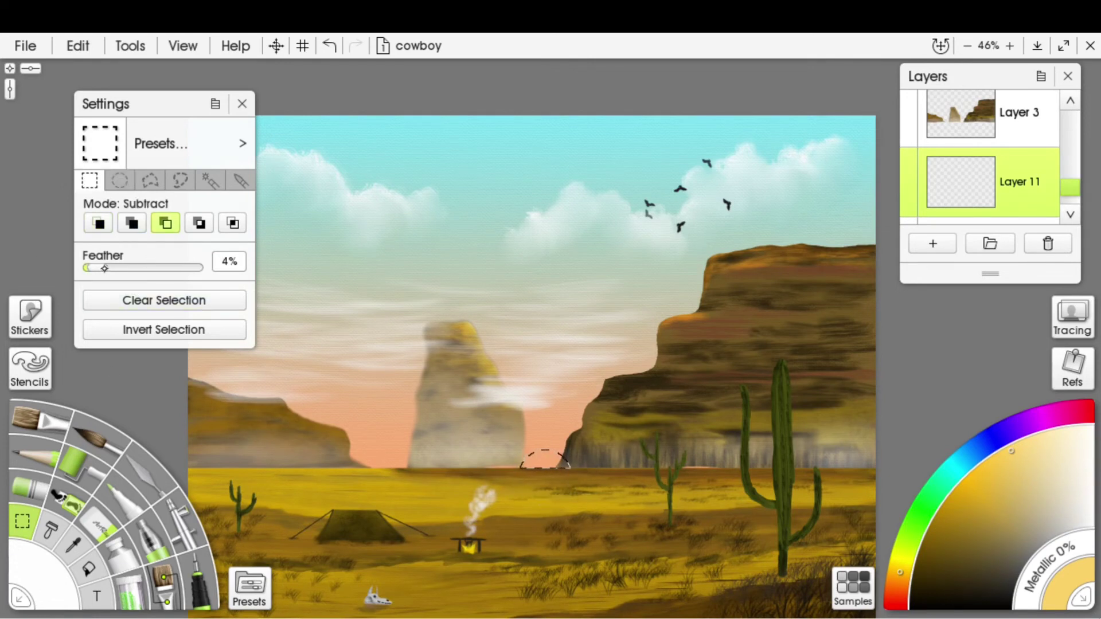
pyautogui.press('f')
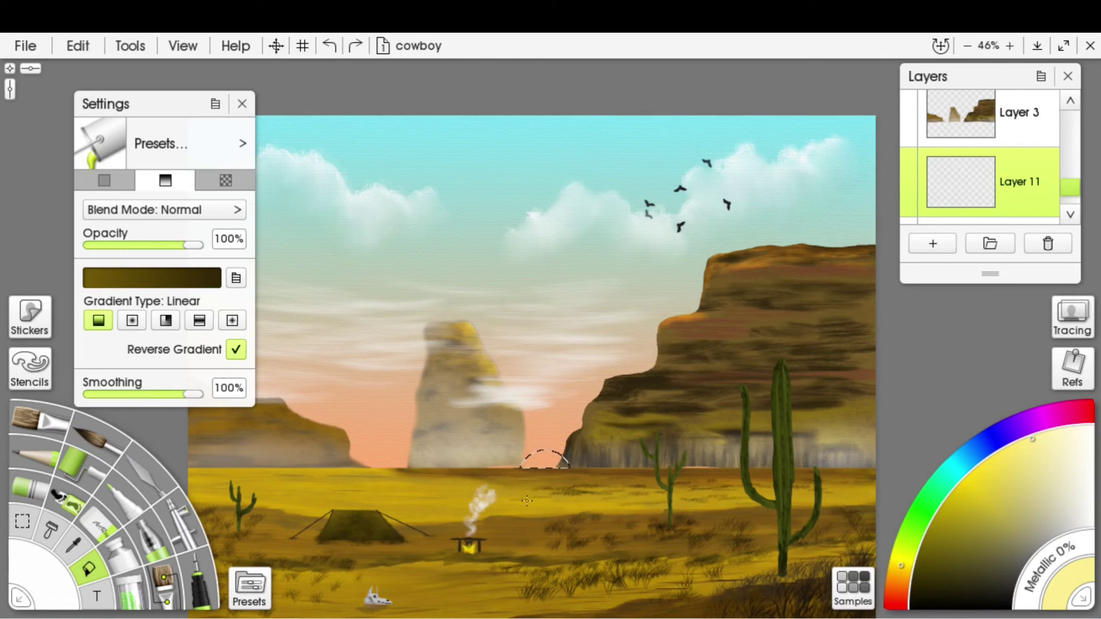
pyautogui.click(104, 180)
pyautogui.click(549, 534)
pyautogui.click(275, 45)
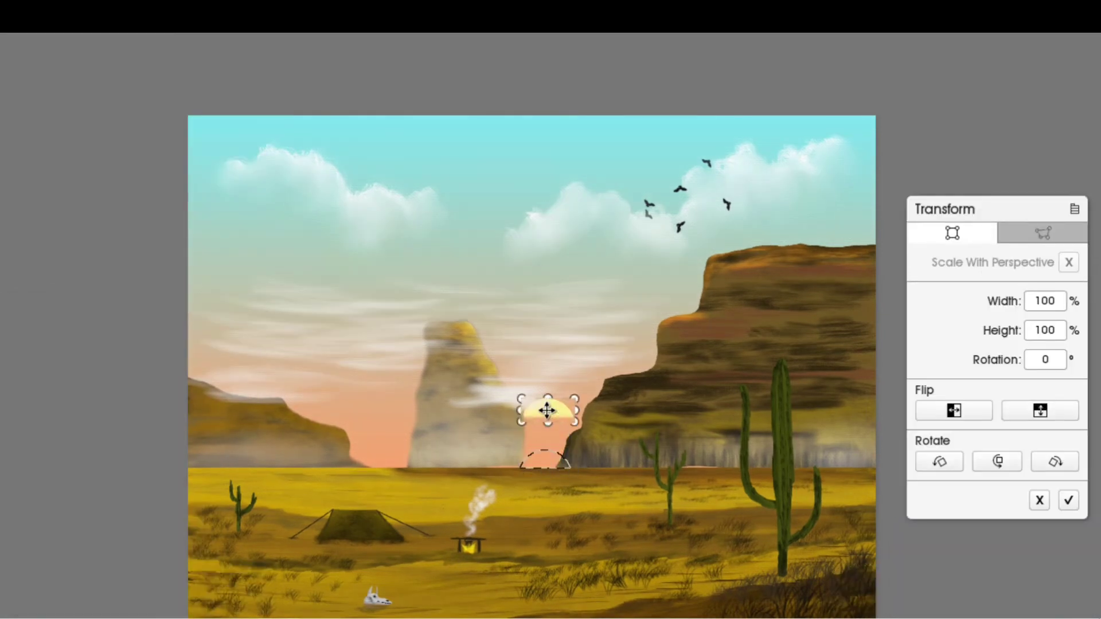
pyautogui.click(1068, 500)
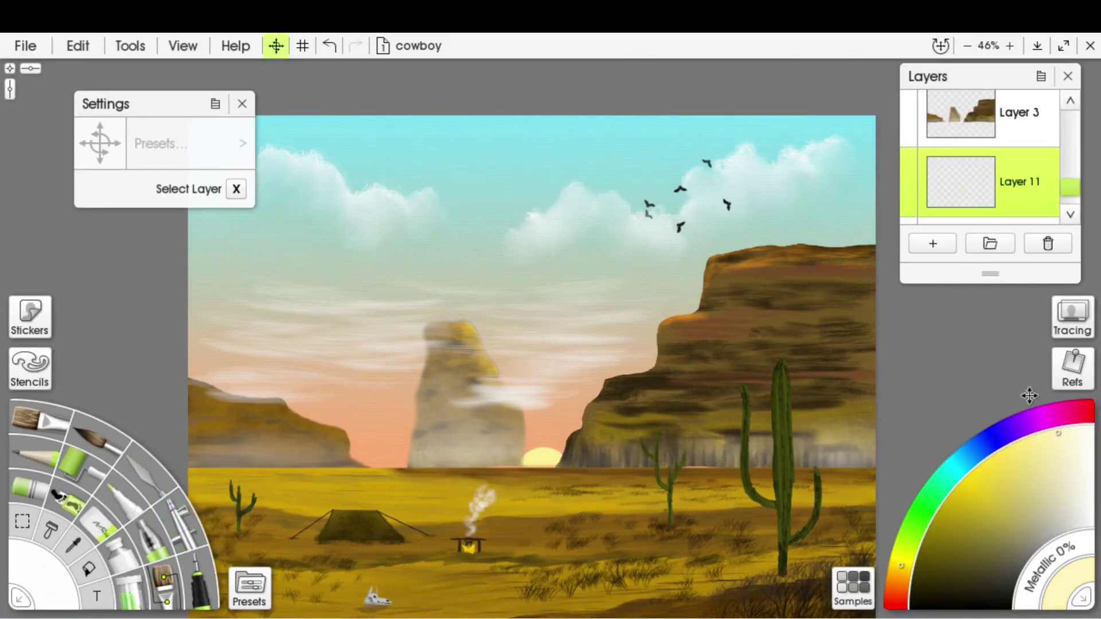
# Airbrush a soft pale yellow glow rising above the sun at 40% opacity, using 22% and 35% pressure
pyautogui.click(176, 513)
pyautogui.click(121, 225)
pyautogui.click(143, 268)
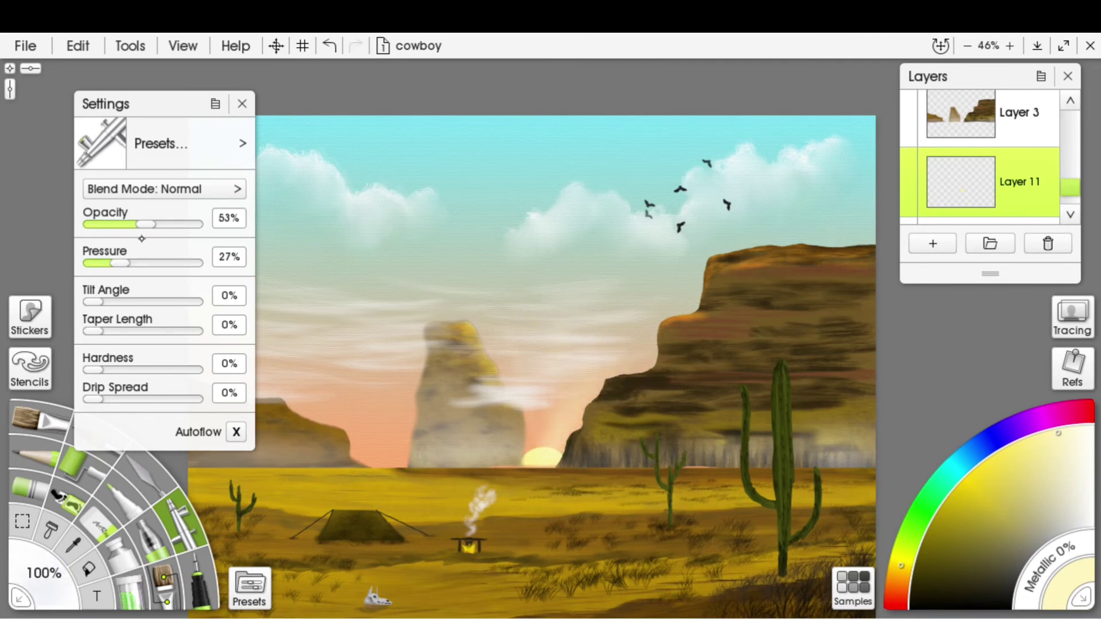
pyautogui.moveTo(539, 424); pyautogui.dragTo(596, 379)
pyautogui.hotkey('ctrl', 'z')
pyautogui.click(111, 224)
pyautogui.click(124, 264)
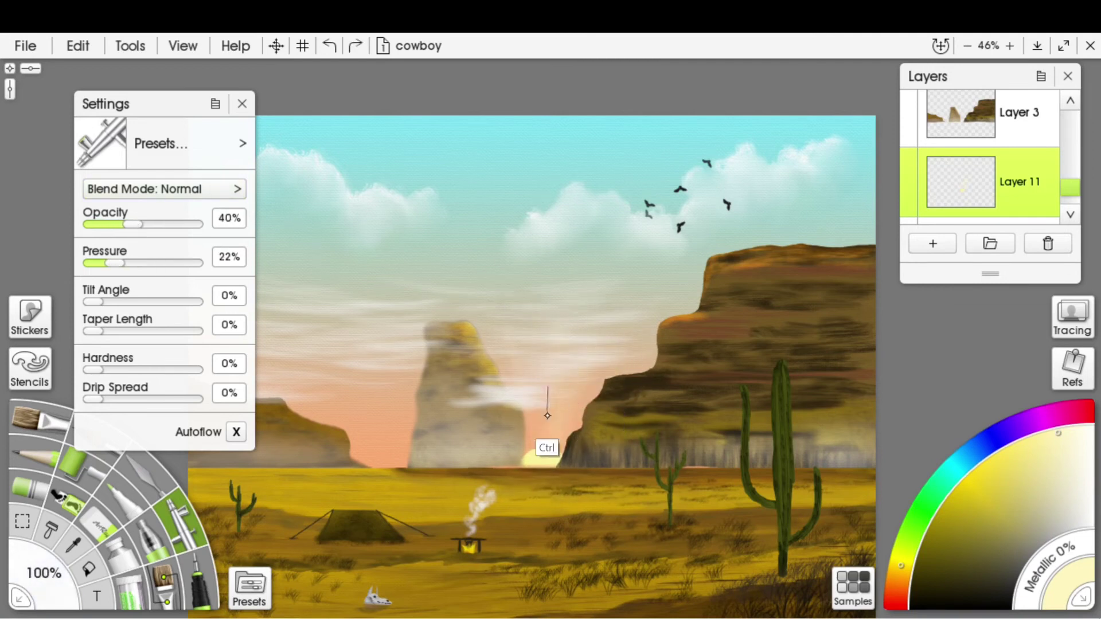
pyautogui.moveTo(548, 415); pyautogui.dragTo(539, 461)
pyautogui.moveTo(122, 261); pyautogui.dragTo(129, 262)
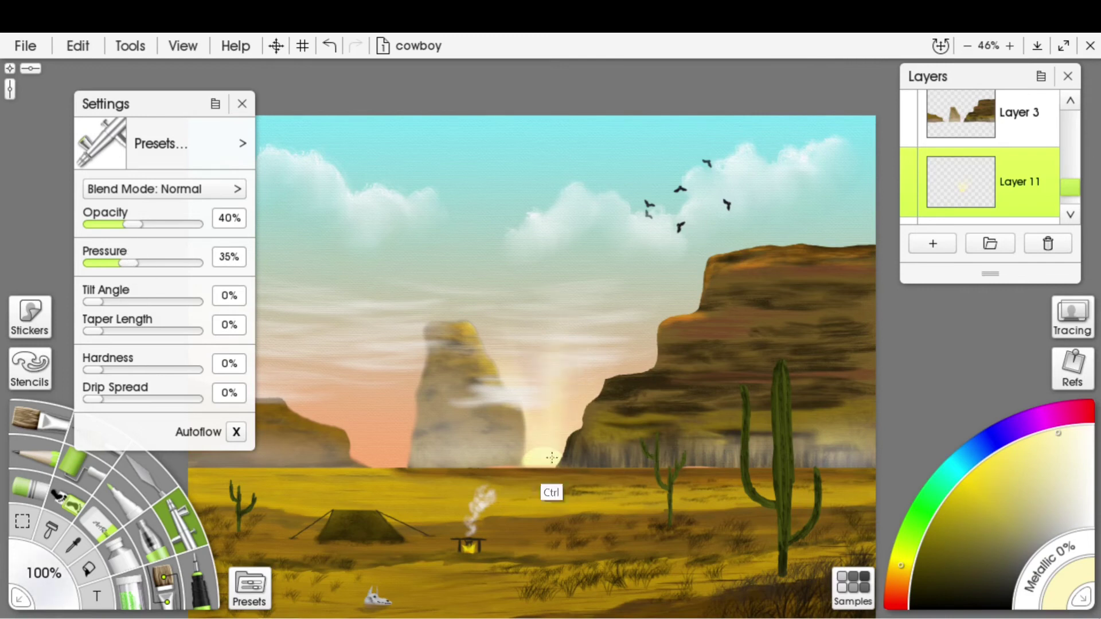
# Select Layer 3's rocks and airbrush pale sunlit haze along the large mesa's sun-facing edge at 21% opacity and 22% pressure
pyautogui.scroll(1, 691, 401)
pyautogui.click(1031, 131)
pyautogui.press('[')
pyautogui.press('[')
pyautogui.press('[')
pyautogui.press('[')
pyautogui.press('[')
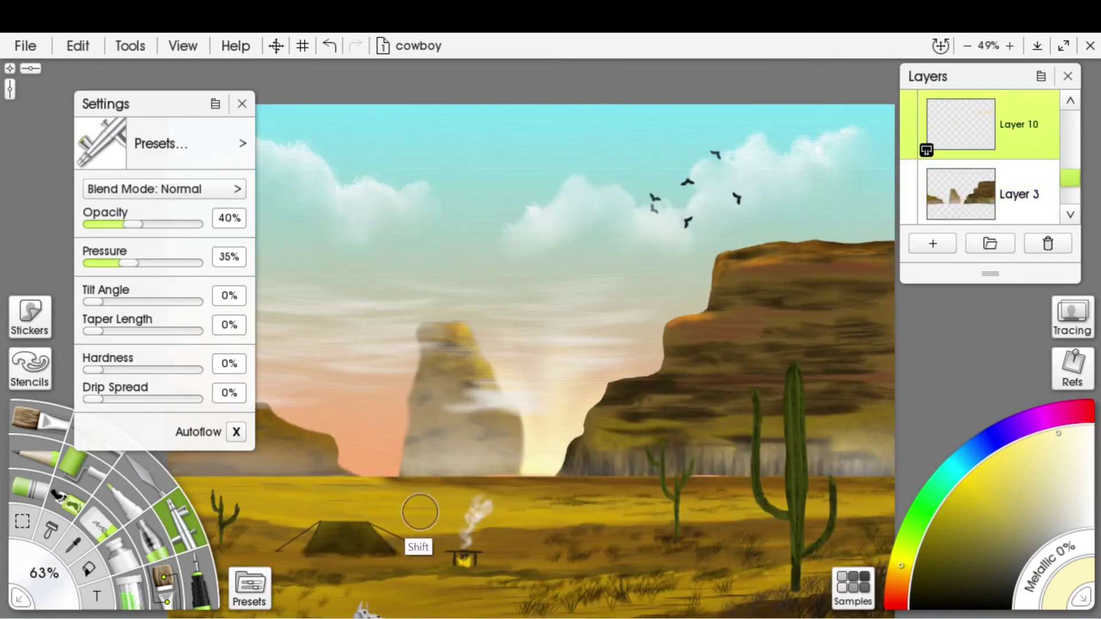
pyautogui.keyDown('ctrl'); pyautogui.click(960, 187); pyautogui.keyUp('ctrl')
pyautogui.press(']')
pyautogui.press(']')
pyautogui.moveTo(668, 315); pyautogui.dragTo(588, 445)
pyautogui.scroll(-5, 641, 436)
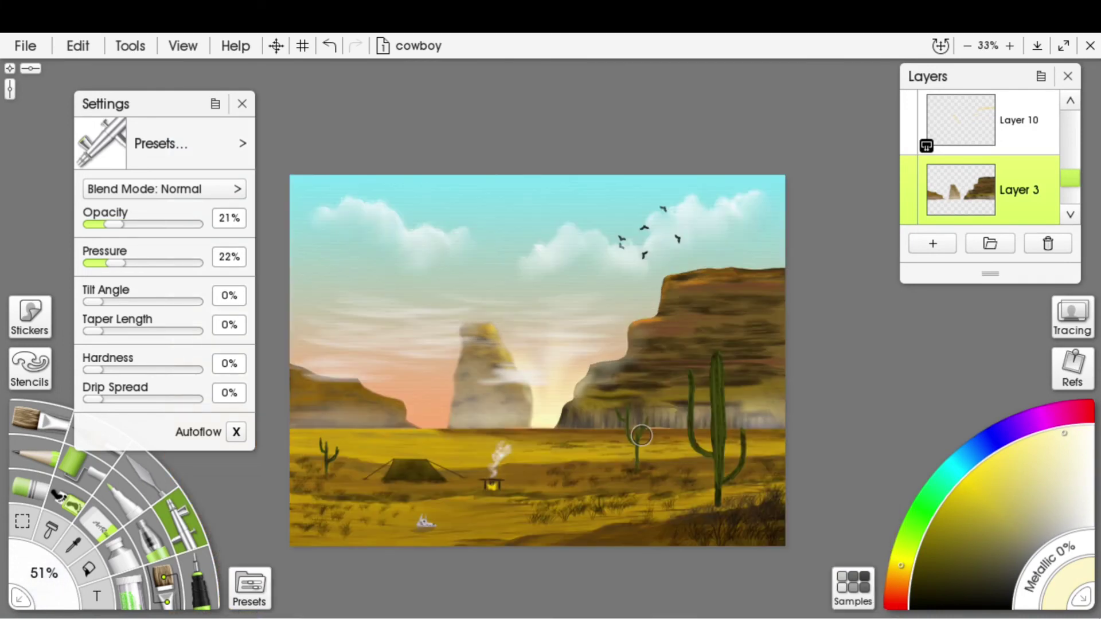
# Select the ground on Layer 5 and set the airbrush's blend mode to Overlay
pyautogui.scroll(4, 553, 418)
pyautogui.scroll(2, 985, 187)
pyautogui.click(985, 187)
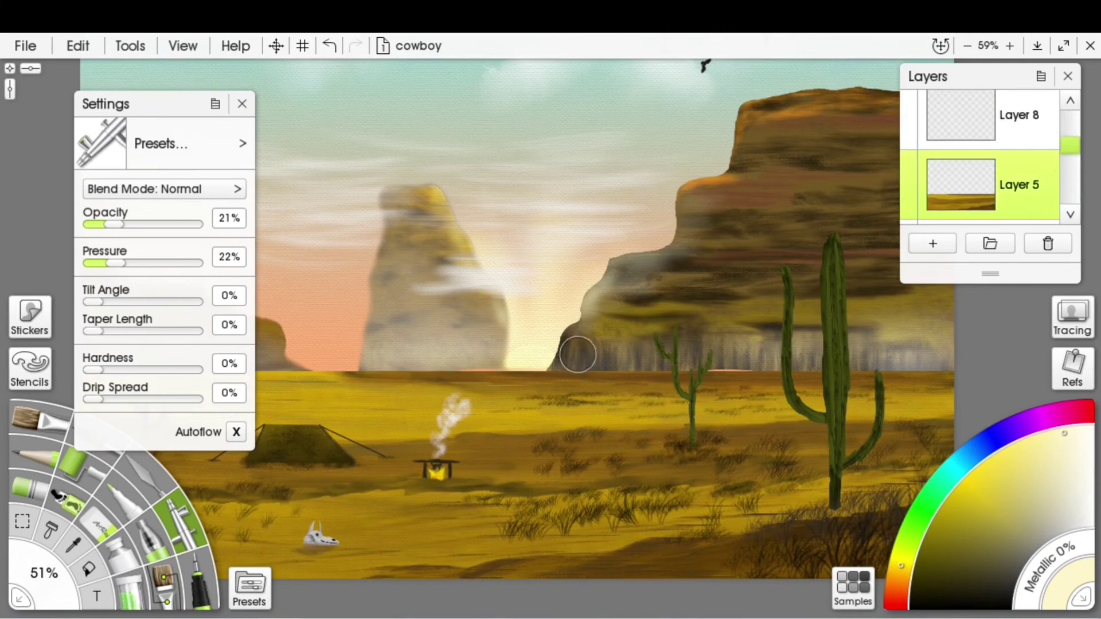
pyautogui.click(164, 189)
pyautogui.click(241, 212)
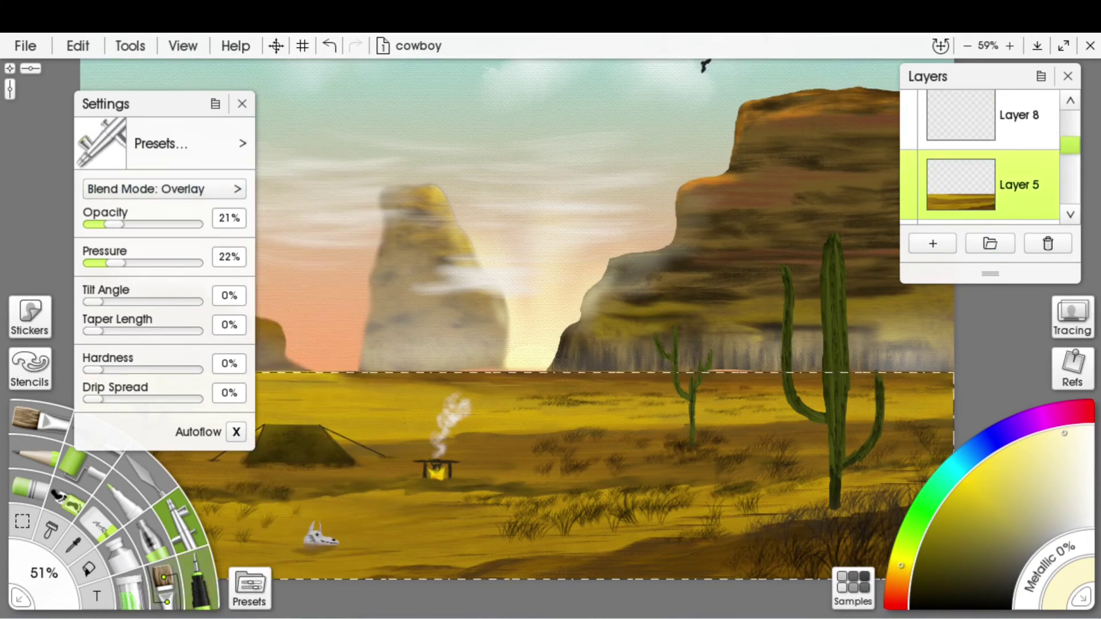
# Switch to a custom brush preset, change Layer 8's blend mode and brush bright yellow sunlight across the ground below the sun at 48% opacity
pyautogui.click(165, 576)
pyautogui.click(250, 588)
pyautogui.click(642, 167)
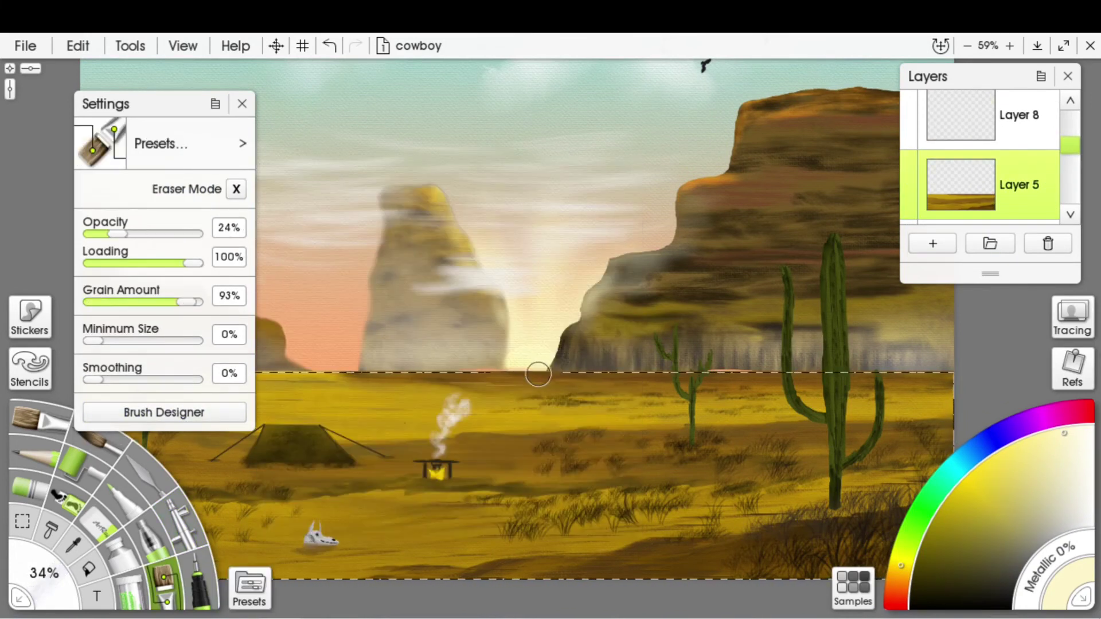
pyautogui.hotkey('ctrl', 'z')
pyautogui.rightClick(952, 150)
pyautogui.click(947, 376)
pyautogui.moveTo(567, 388)
pyautogui.mouseDown()
pyautogui.moveTo(545, 414)
pyautogui.moveTo(584, 429)
pyautogui.moveTo(501, 446)
pyautogui.moveTo(622, 457)
pyautogui.moveTo(571, 469)
pyautogui.moveTo(704, 401)
pyautogui.moveTo(519, 435)
pyautogui.moveTo(563, 436)
pyautogui.moveTo(514, 460)
pyautogui.moveTo(671, 412)
pyautogui.moveTo(590, 482)
pyautogui.moveTo(616, 459)
pyautogui.moveTo(477, 460)
pyautogui.moveTo(570, 439)
pyautogui.moveTo(520, 408)
pyautogui.mouseUp()
pyautogui.scroll(-3, 519, 436)
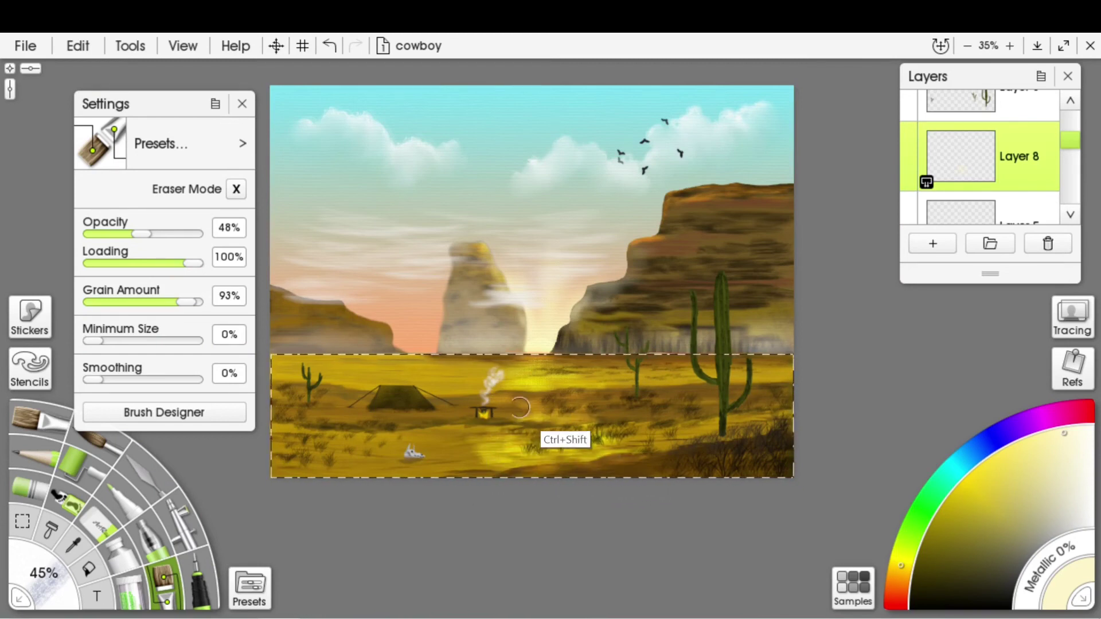
# Reduce the brush to 24%, set its opacity to 71% and brush yellow highlights on the ground behind the tent
pyautogui.hotkey('ctrl', '+')
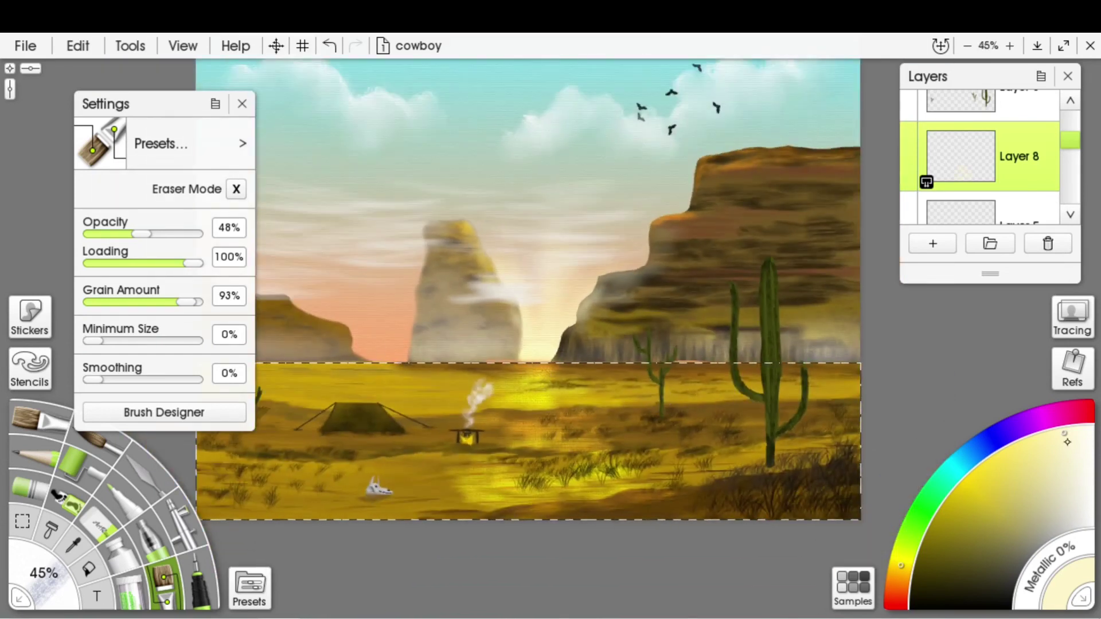
pyautogui.press('[')
pyautogui.hscroll(-3, 499, 359)
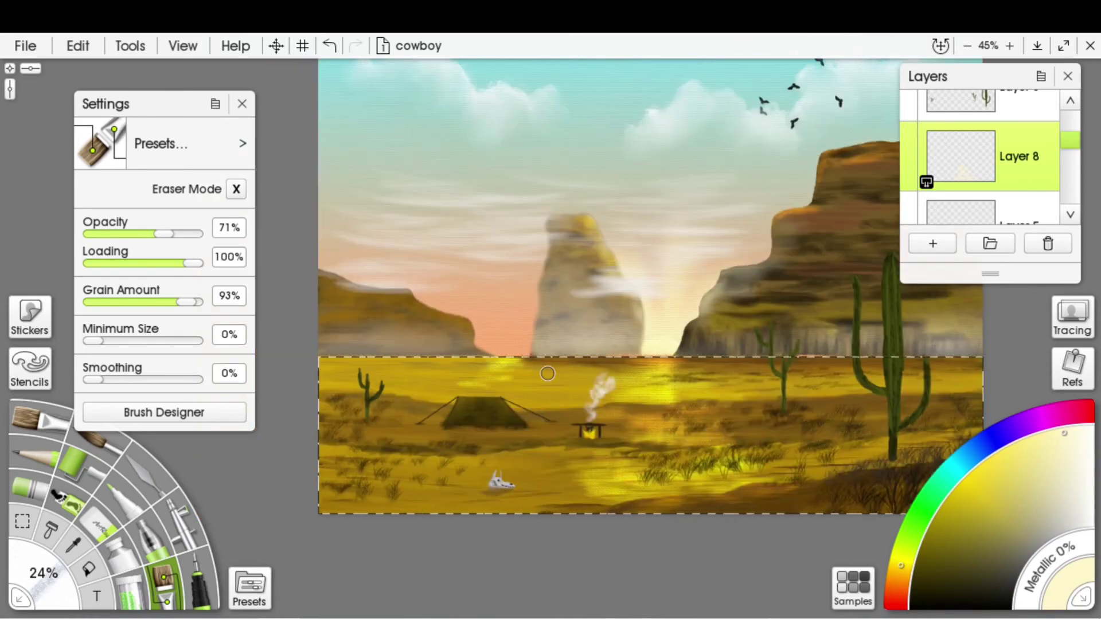
pyautogui.scroll(-3, 547, 373)
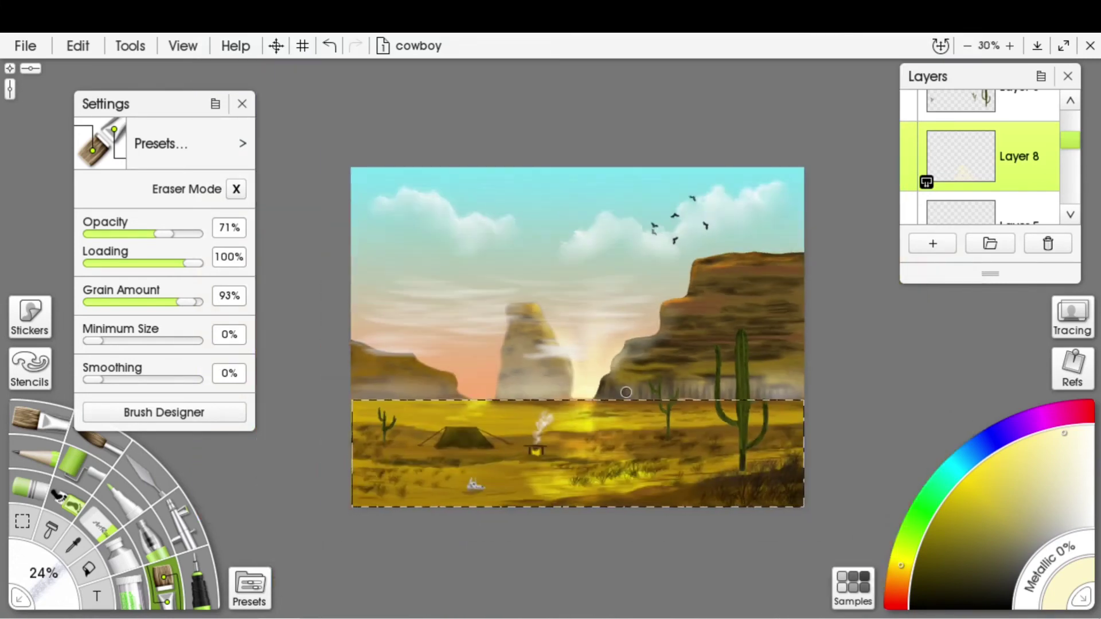
# Soften the ground's yellow sunlight with the palette knife at 59% pressure and 56% softness, and clear the selection
pyautogui.scroll(5, 548, 373)
pyautogui.click(148, 467)
pyautogui.scroll(-3, 524, 246)
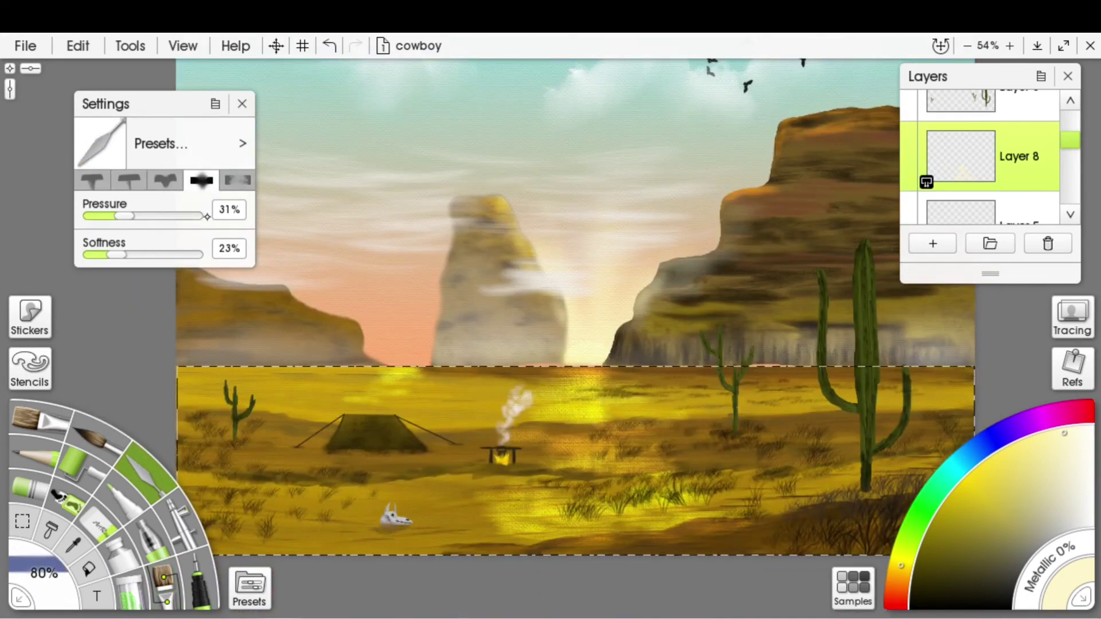
pyautogui.scroll(-3, 467, 410)
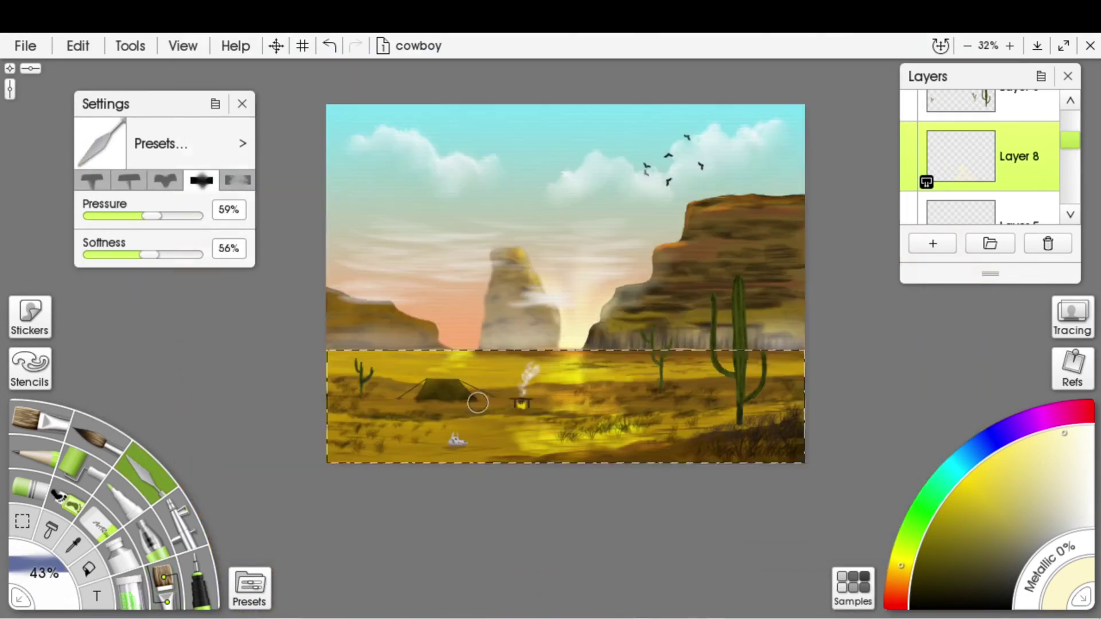
pyautogui.scroll(2, 610, 356)
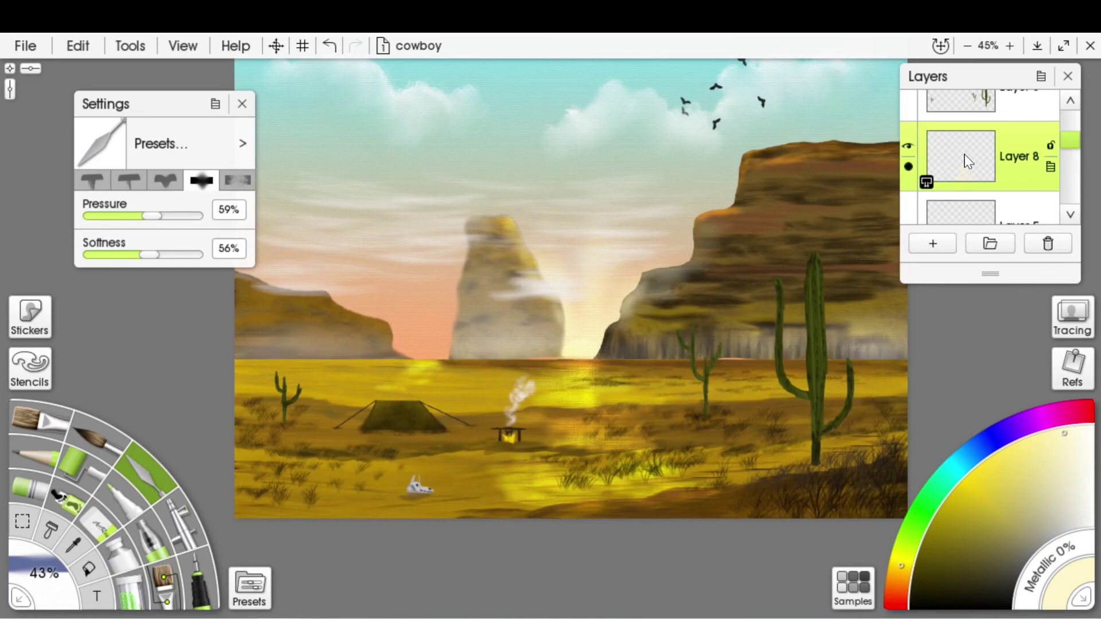
# On Layer 5, sample a dark brown and paint a thin straight line along the full horizon with the oil brush at 3% size
pyautogui.click(197, 580)
pyautogui.click(43, 421)
pyautogui.click(475, 463)
pyautogui.moveTo(224, 362)
pyautogui.mouseDown()
pyautogui.moveTo(927, 364)
pyautogui.moveTo(211, 384)
pyautogui.moveTo(227, 359)
pyautogui.mouseUp()
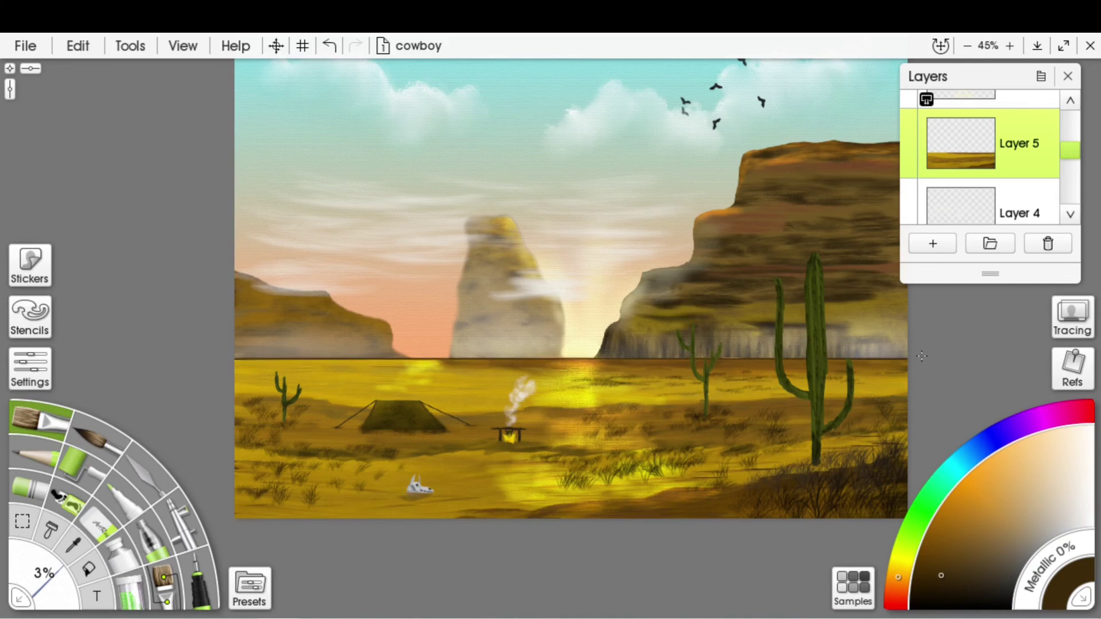
pyautogui.scroll(-2, 921, 356)
pyautogui.scroll(3, 922, 356)
# On Layer 8, smudge the sunlight below the sun with the palette knife at 22% pressure and 13% smudge
pyautogui.click(974, 96)
pyautogui.click(146, 470)
pyautogui.click(165, 181)
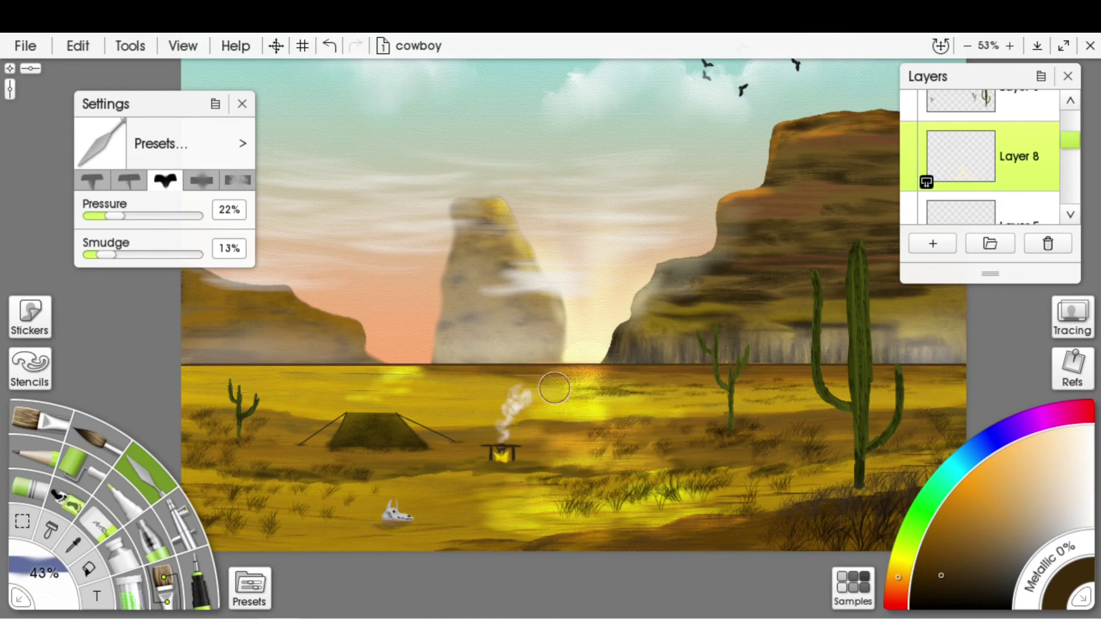
# On Layer 6, soften the cacti with the palette knife at 35% pressure and 37% softness
pyautogui.click(975, 103)
pyautogui.click(202, 180)
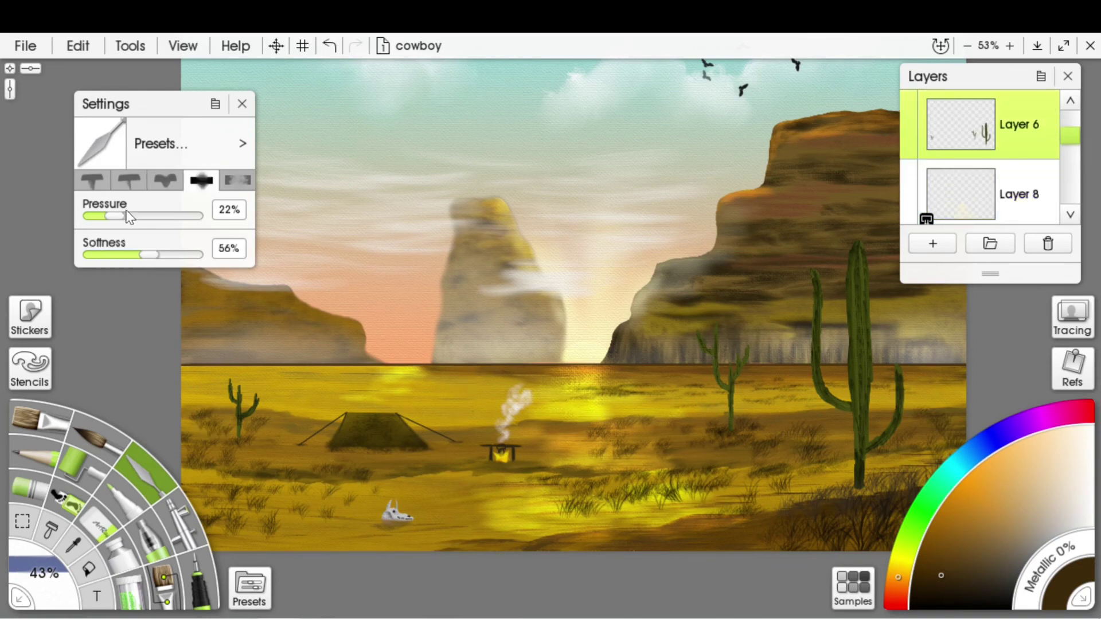
pyautogui.scroll(2, 687, 273)
pyautogui.scroll(-3, 259, 437)
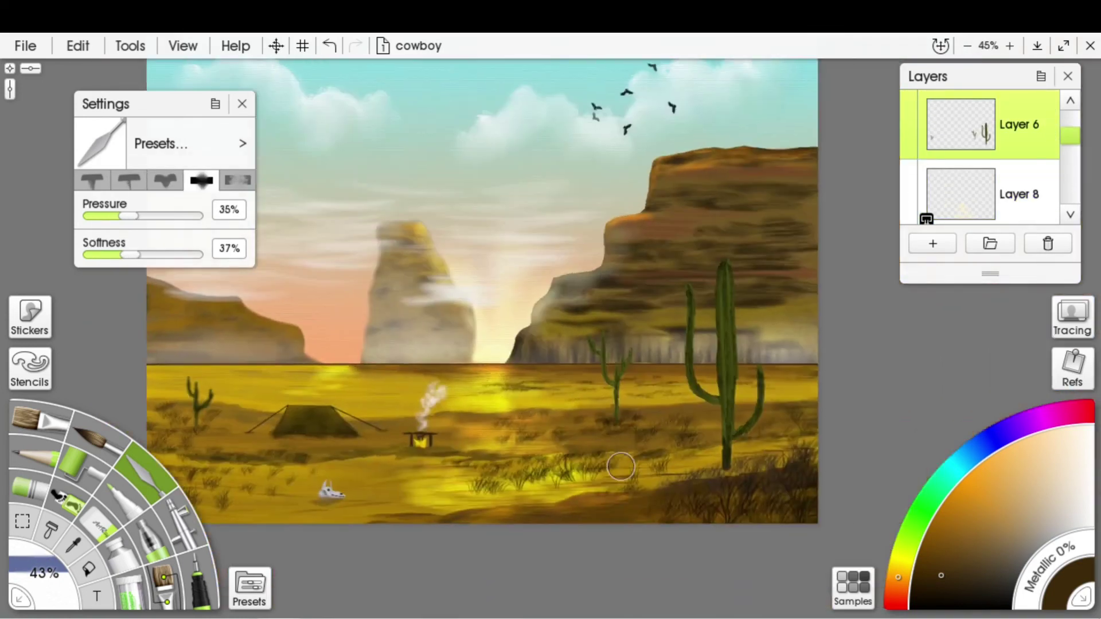
# Reduce the palette knife and soften the horizon line on Layer 5 at 35% pressure and 43% softness
pyautogui.scroll(3, 621, 462)
pyautogui.scroll(-2, 975, 161)
pyautogui.click(969, 161)
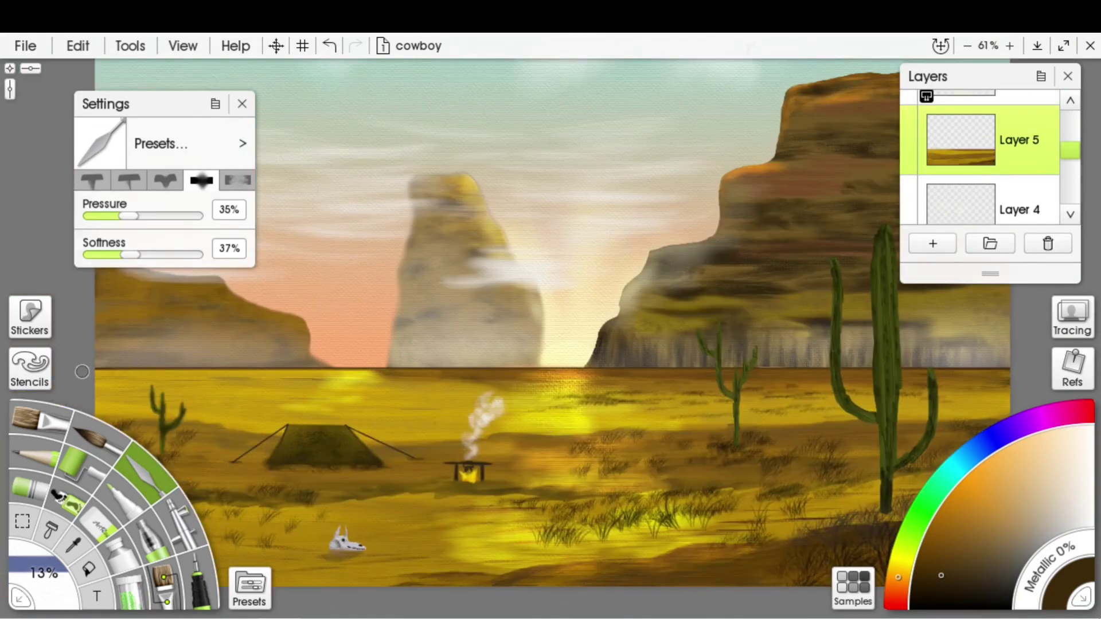
pyautogui.hotkey('ctrl', '-')
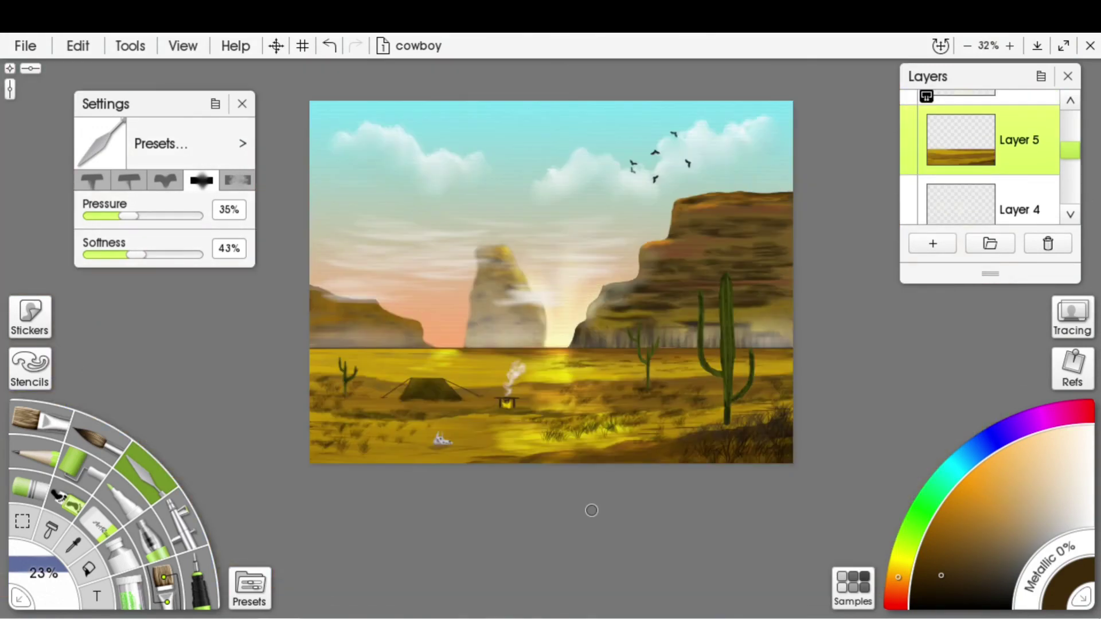
# Select Layer 6's cacti, sample their green and paint lighter green highlights on the large cactus with the Thin and Dry preset and 64% thinners
pyautogui.scroll(5, 697, 309)
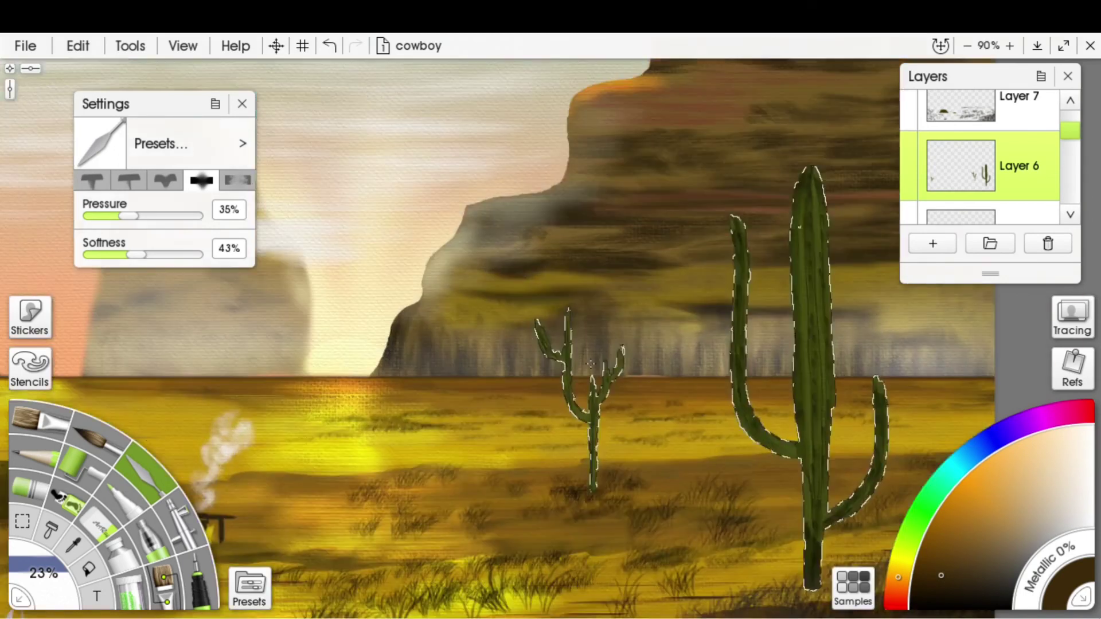
pyautogui.keyDown('alt'); pyautogui.click(854, 499); pyautogui.keyUp('alt')
pyautogui.click(37, 421)
pyautogui.click(249, 587)
pyautogui.click(516, 393)
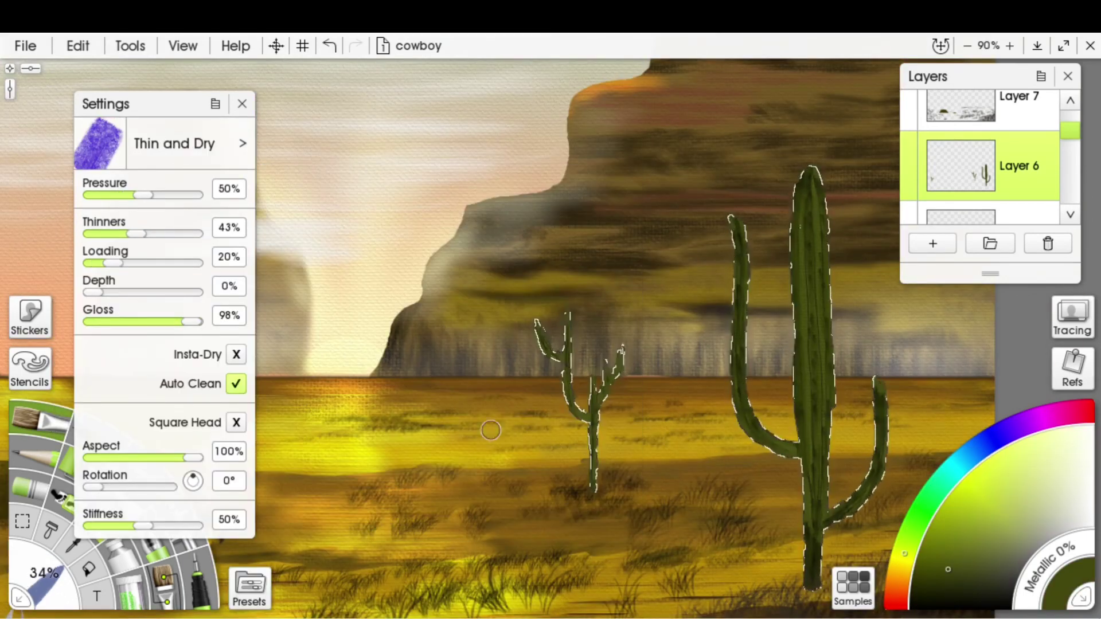
pyautogui.moveTo(730, 279); pyautogui.dragTo(634, 222)
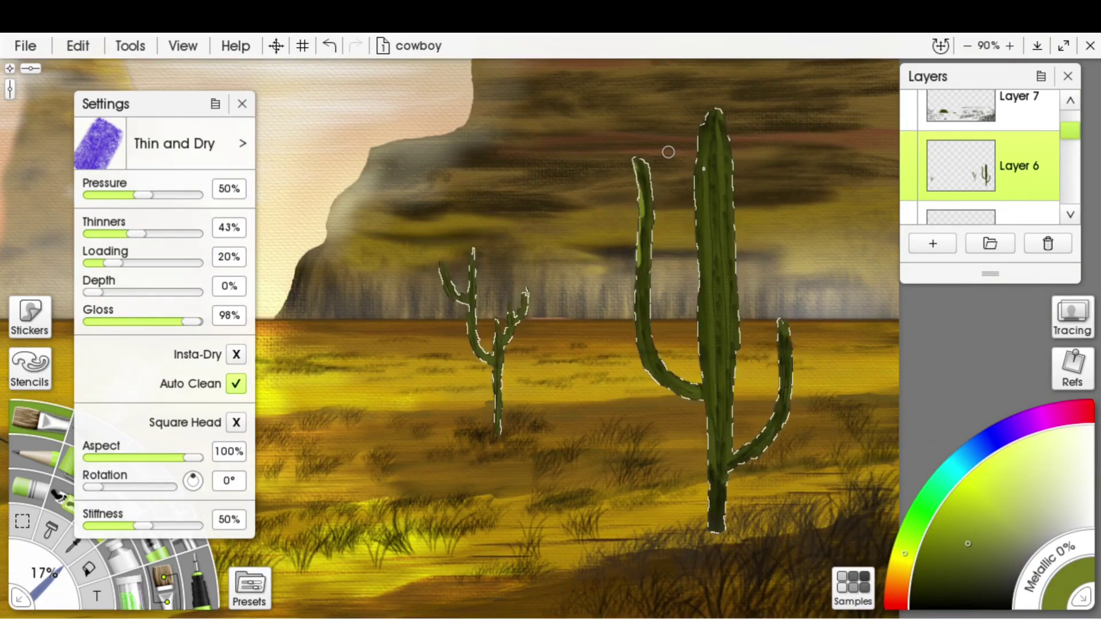
pyautogui.moveTo(668, 152); pyautogui.dragTo(637, 199)
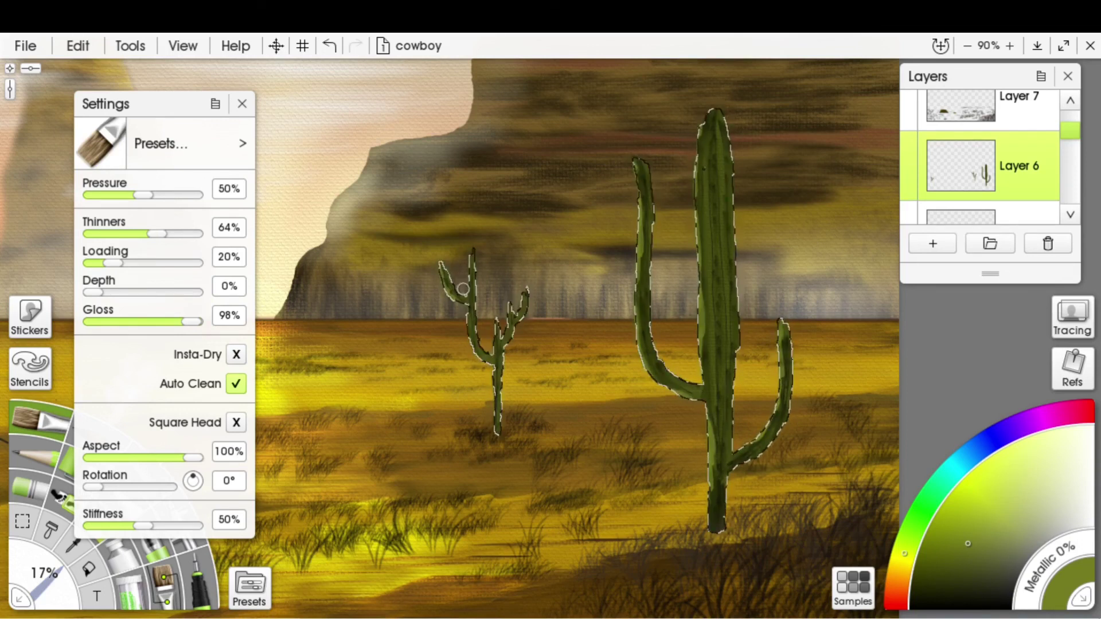
# Reduce the brush to 7%, paint finer light green highlights on the small and large cacti and clear the selection
pyautogui.scroll(-2, 522, 281)
pyautogui.scroll(5, 572, 492)
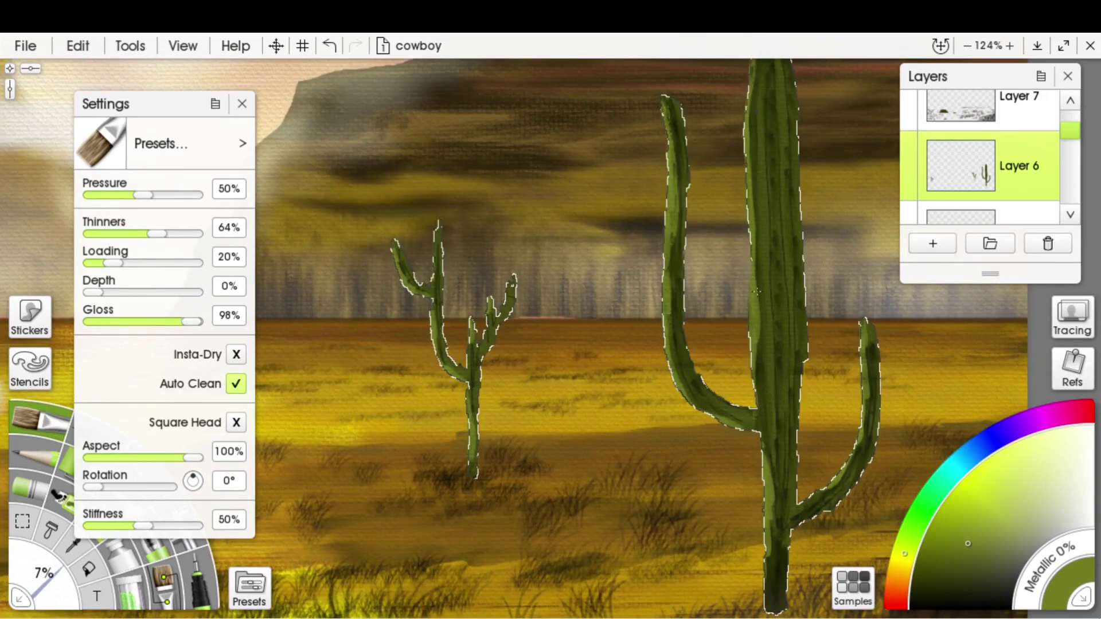
pyautogui.moveTo(797, 525); pyautogui.dragTo(834, 474)
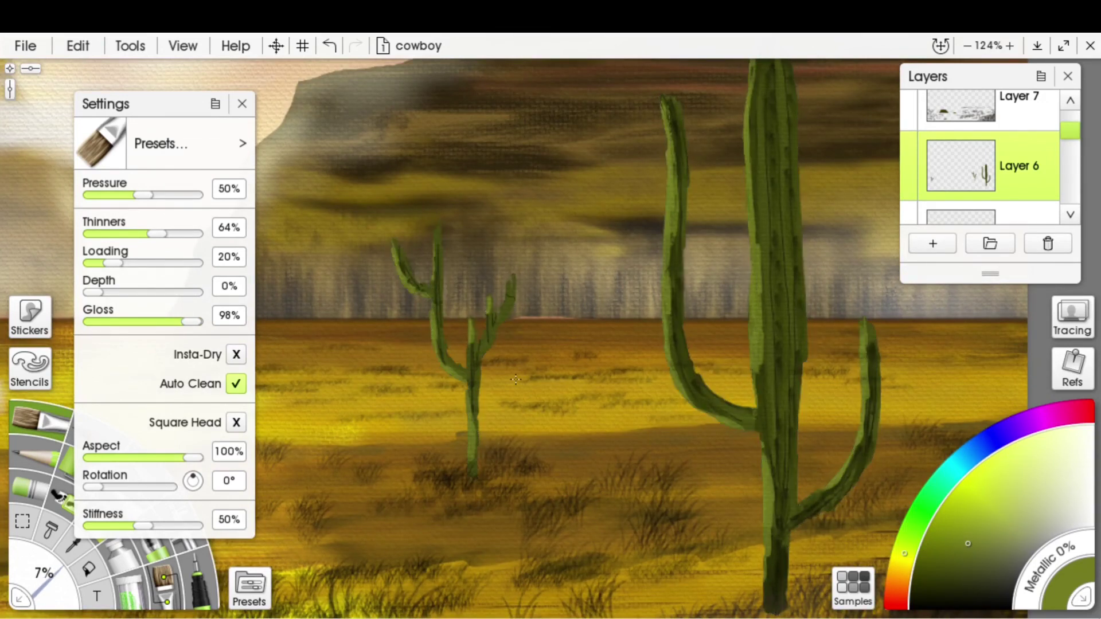